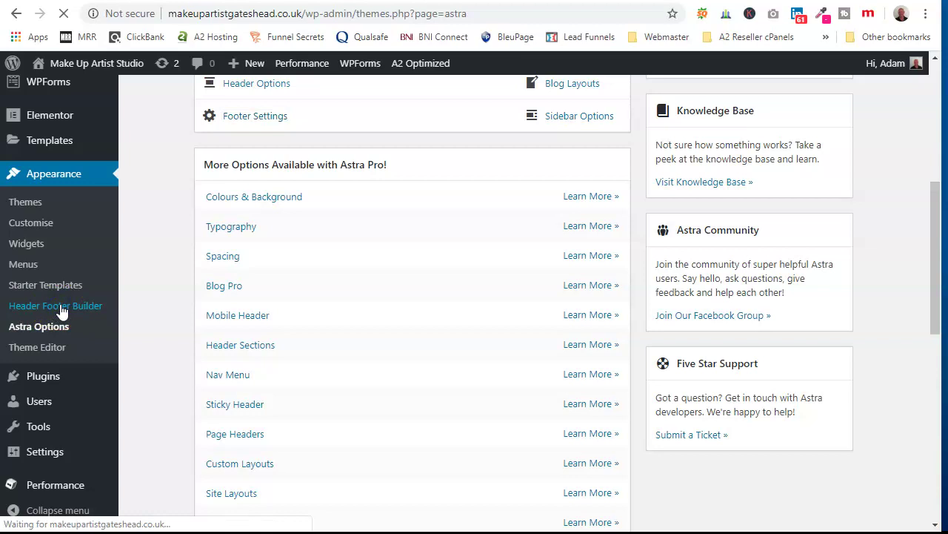
# Step: Open the Footer template from the Header Footer Builder list in Elementor
pyautogui.scroll(-1, 260, 322)
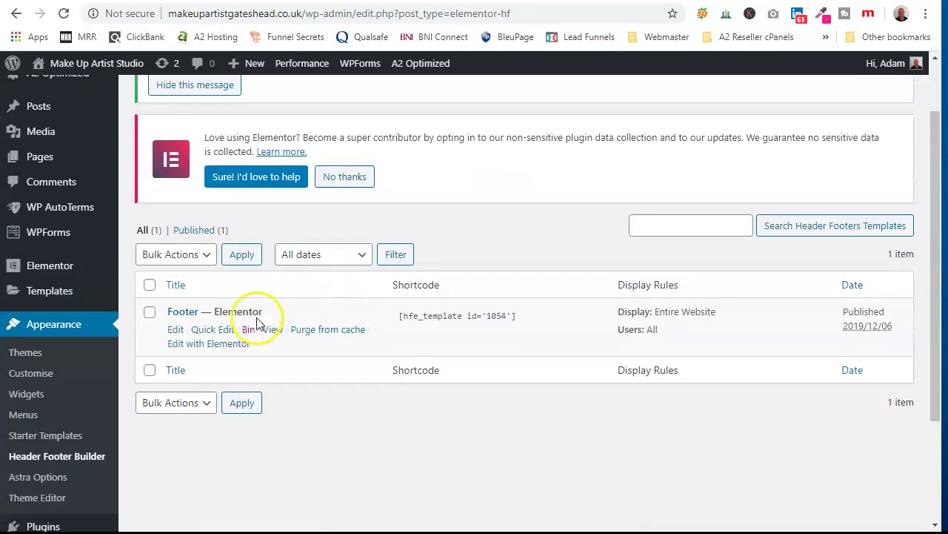
pyautogui.click(226, 345)
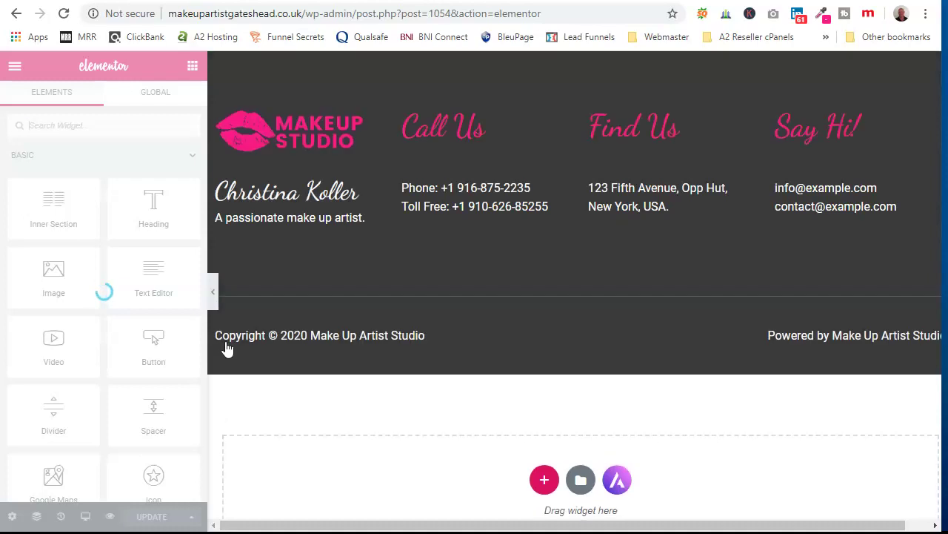
# Step: Retitle the footer's logo image box 'Make Up Artist Gateshead'
pyautogui.click(321, 145)
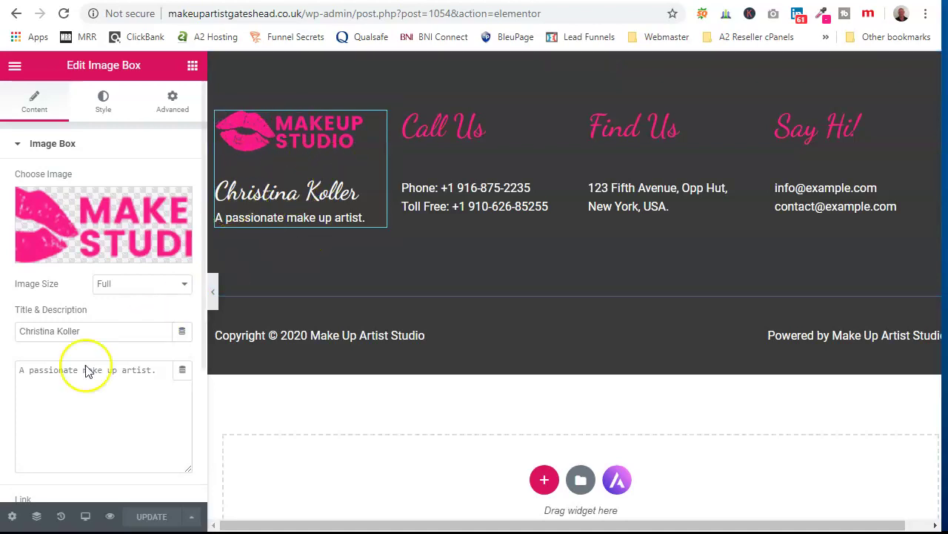
pyautogui.moveTo(85, 333); pyautogui.dragTo(17, 335)
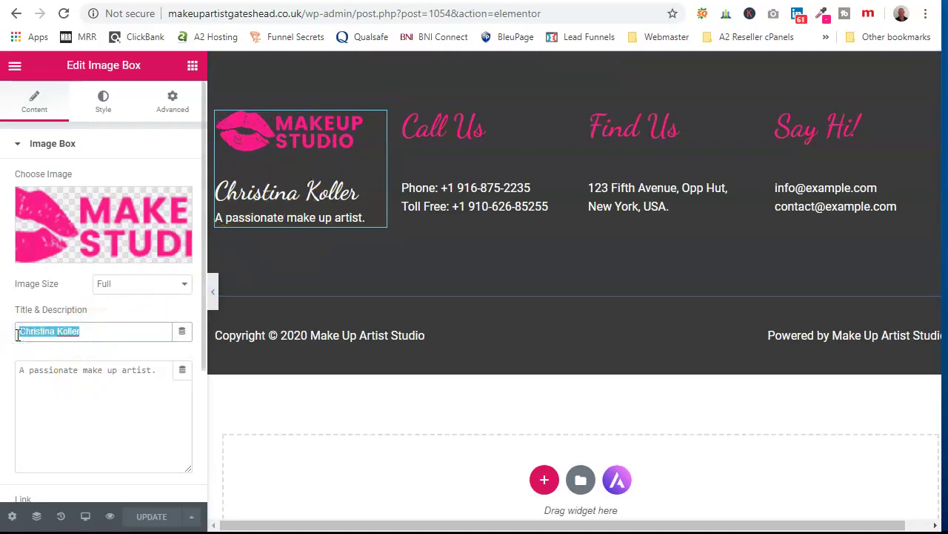
pyautogui.write('Make Up Art')
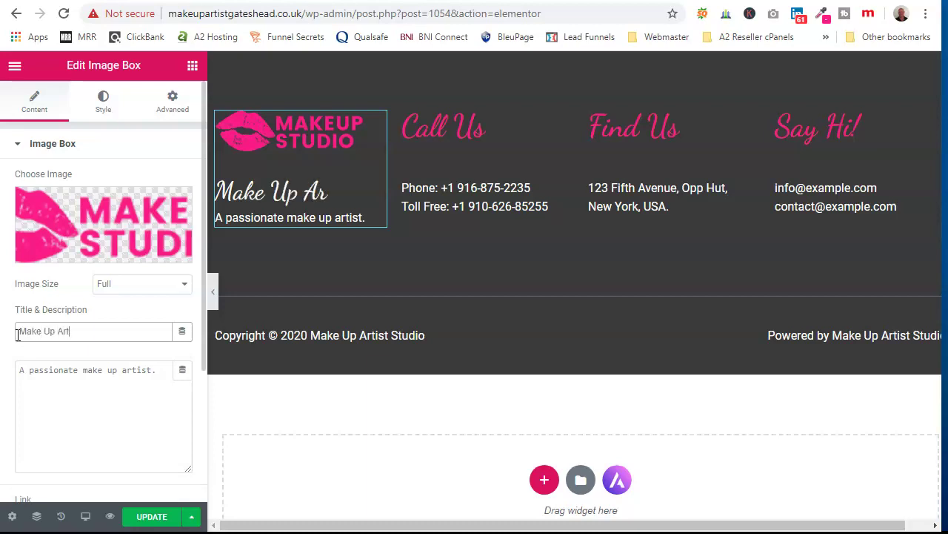
pyautogui.write('ist G')
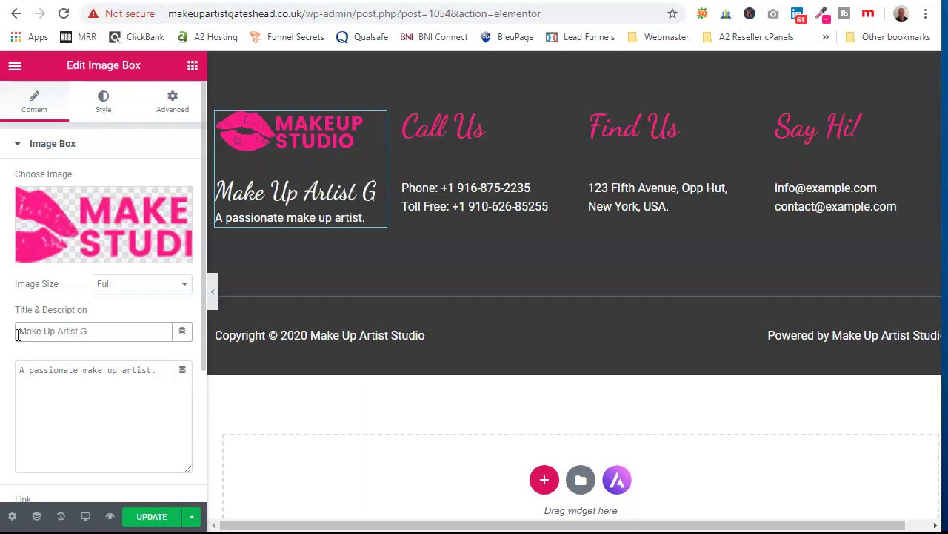
pyautogui.write('ateshead')
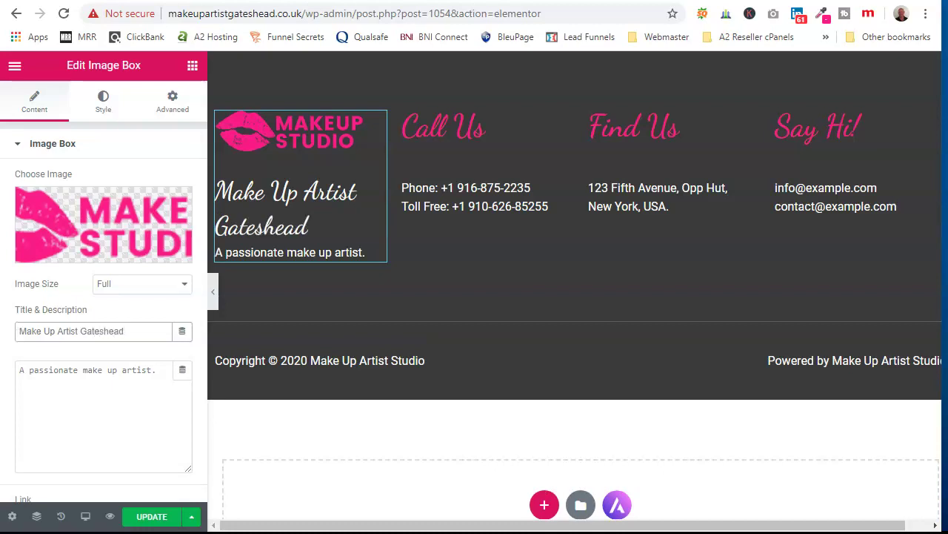
# Step: Rewrite the logo box description so it opens 'We are' with passionate wording
pyautogui.click(25, 372)
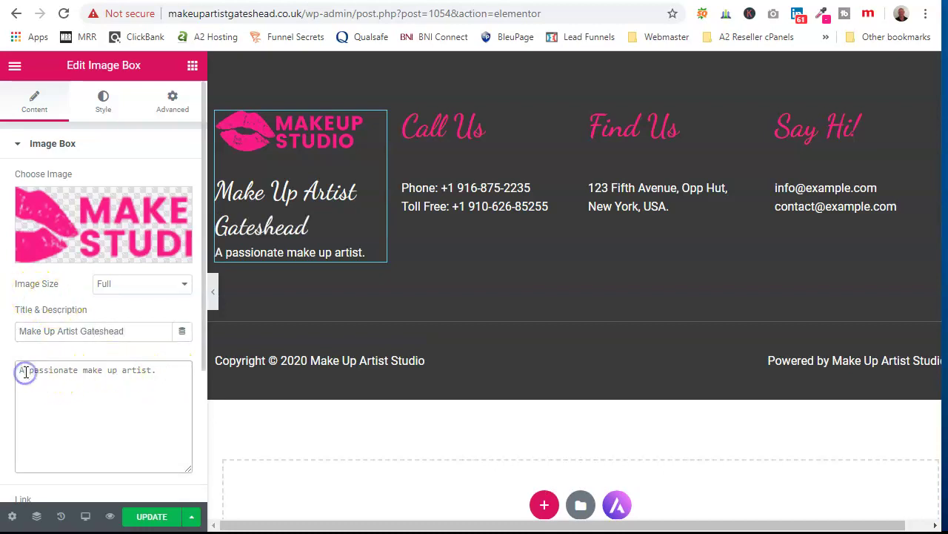
pyautogui.click(63, 296)
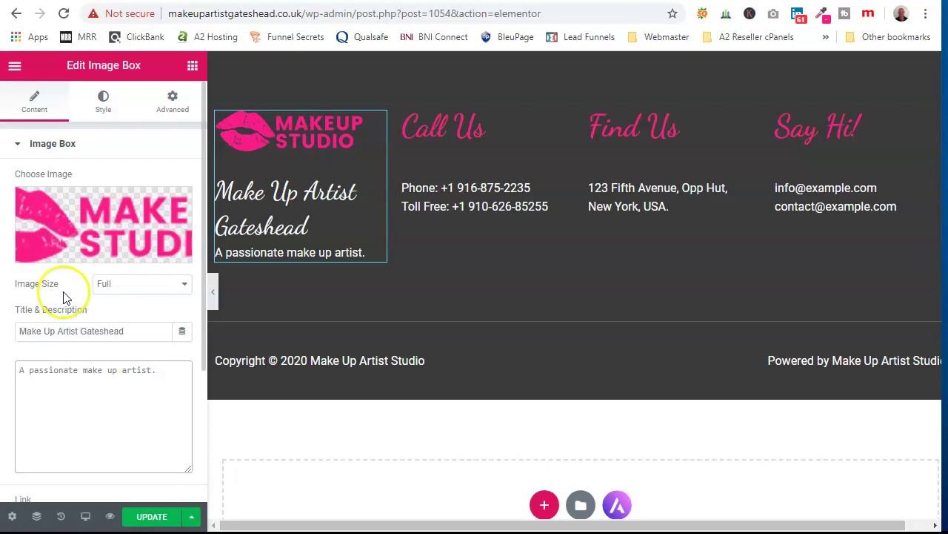
pyautogui.write('We are')
pyautogui.press('Delete')
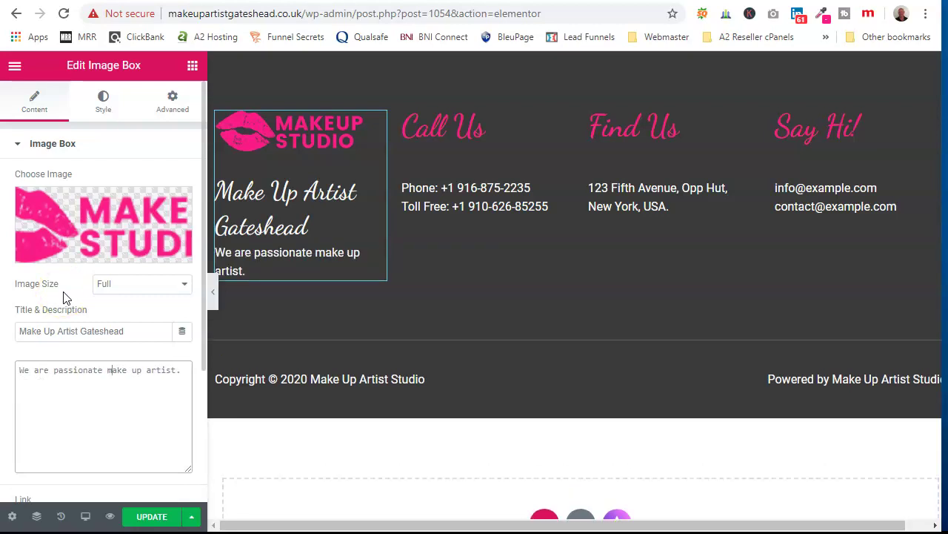
pyautogui.write('about')
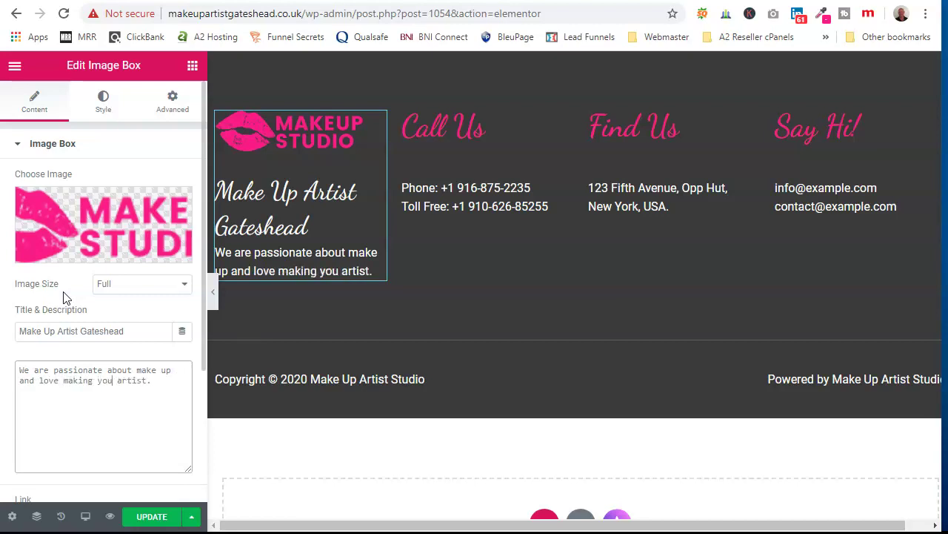
pyautogui.write('eel specia ')
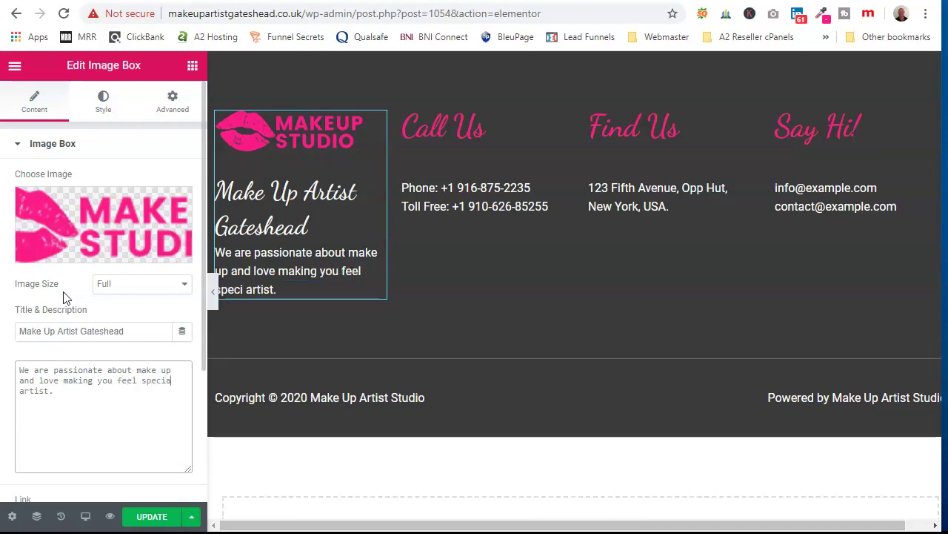
pyautogui.write('ntastic. Co')
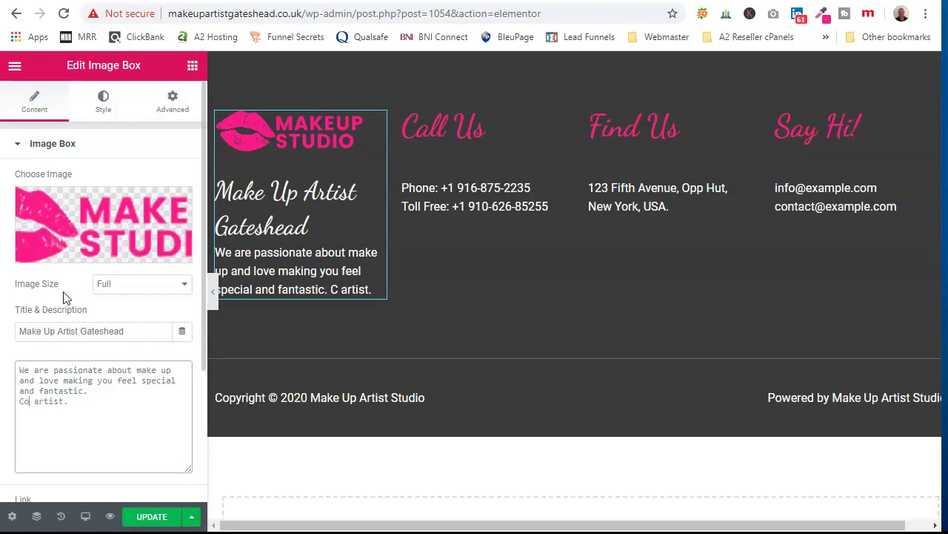
pyautogui.write('ntact')
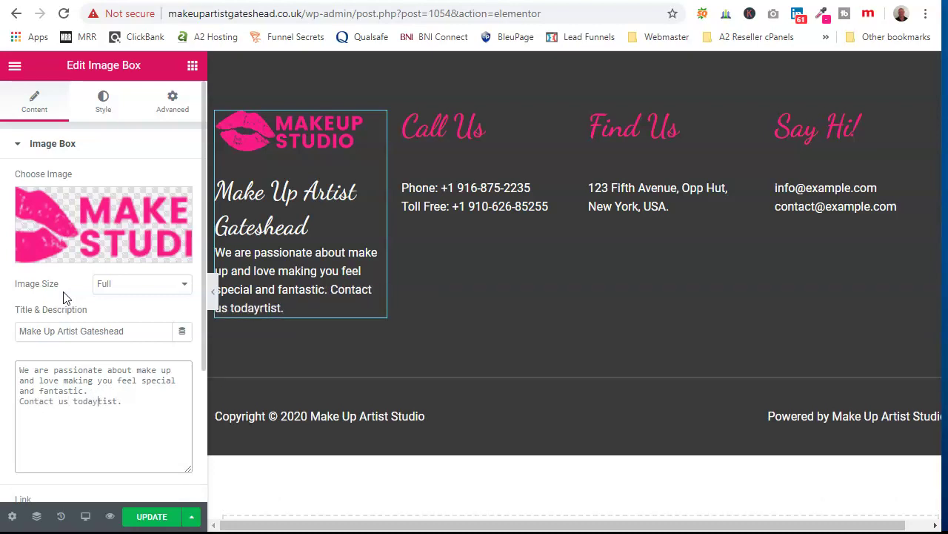
# Step: Insert a </br> line break before 'Contact us today.' in the description
pyautogui.click(87, 391)
pyautogui.press('Delete')
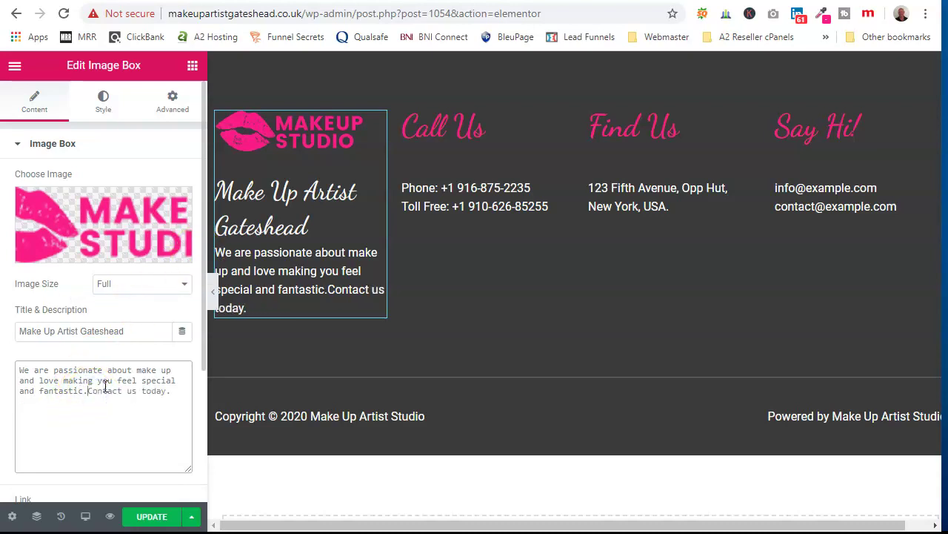
pyautogui.write('</b')
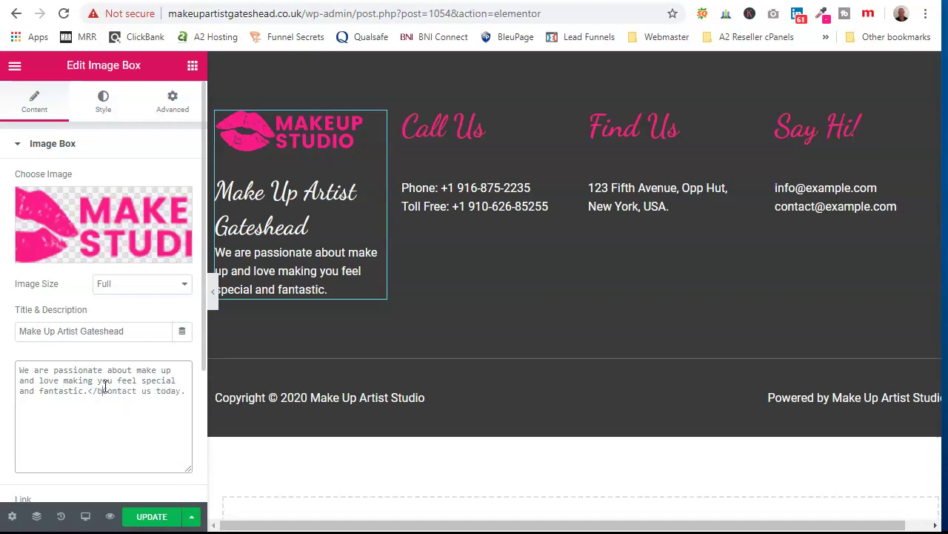
pyautogui.write('r>')
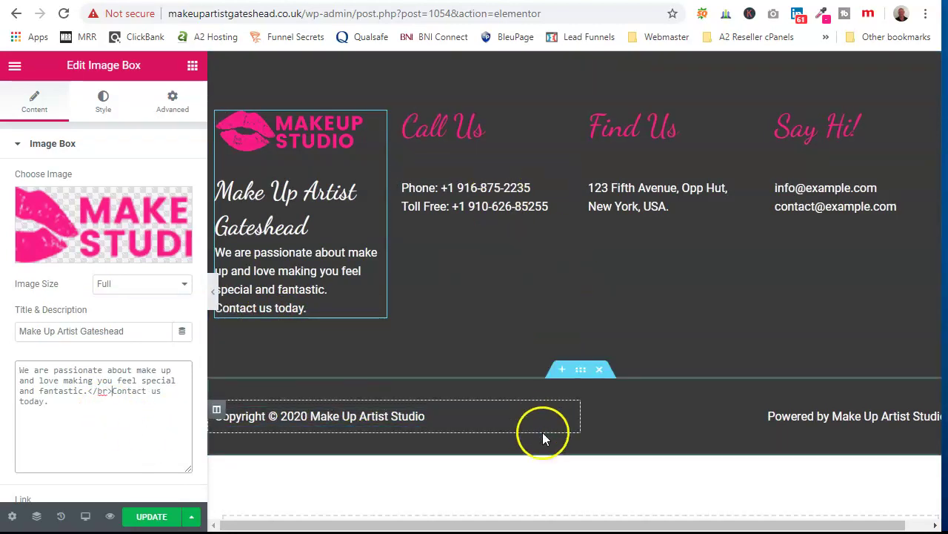
pyautogui.click(428, 416)
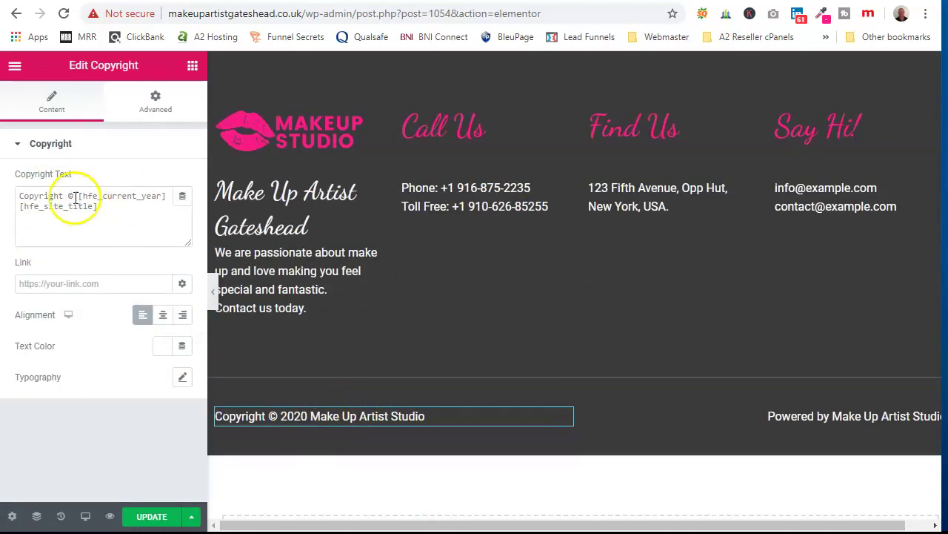
# Step: Select the Powered by text and try the Nav Menu widget, dismissing its upgrade prompt
pyautogui.click(807, 411)
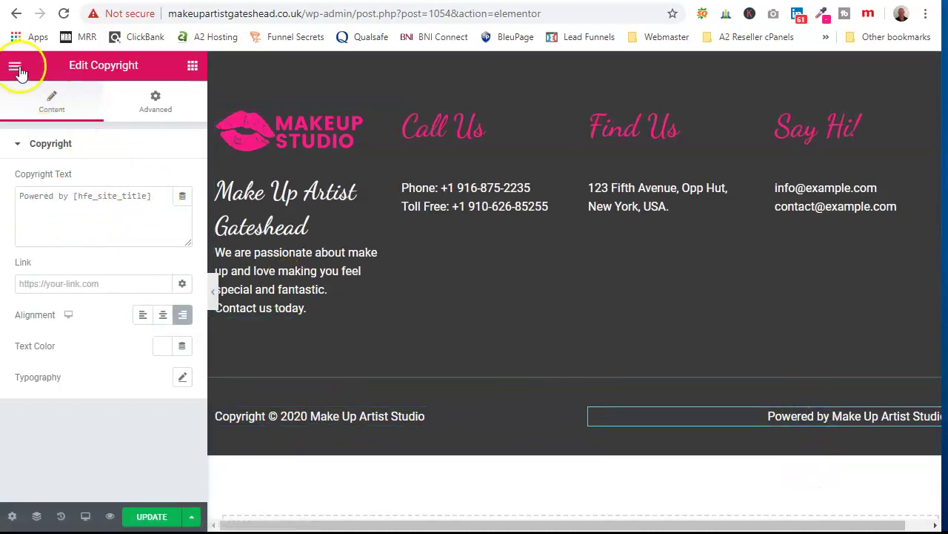
pyautogui.click(18, 68)
pyautogui.click(19, 69)
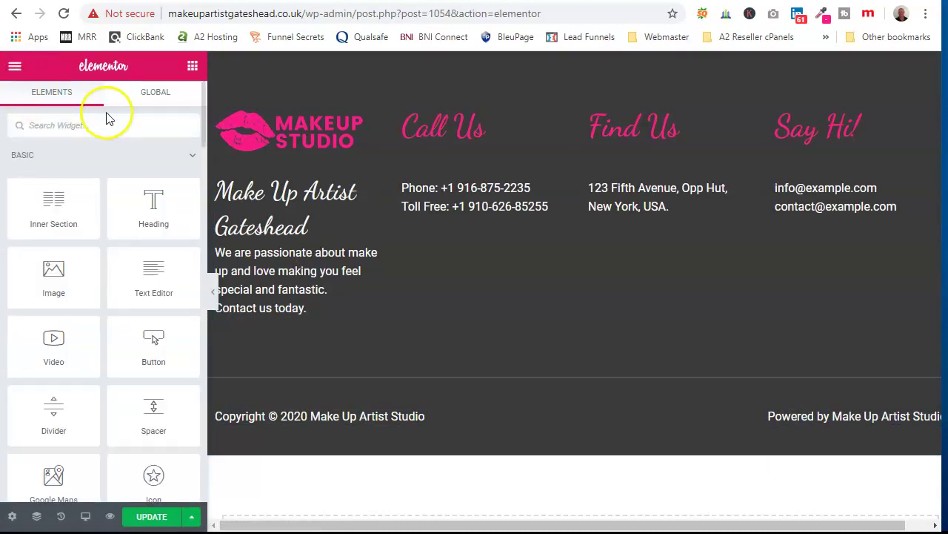
pyautogui.scroll(-3, 116, 229)
pyautogui.scroll(-4, 118, 237)
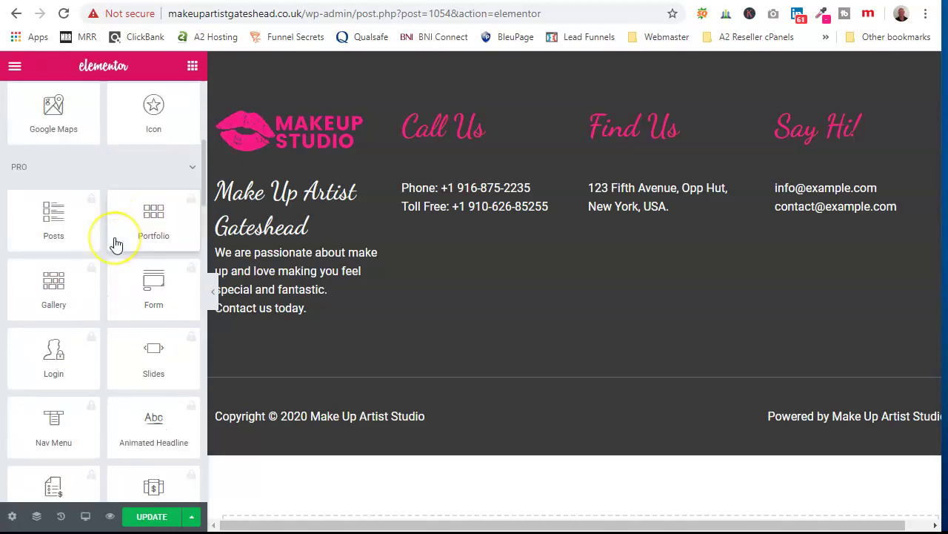
pyautogui.scroll(-1, 116, 244)
pyautogui.click(69, 277)
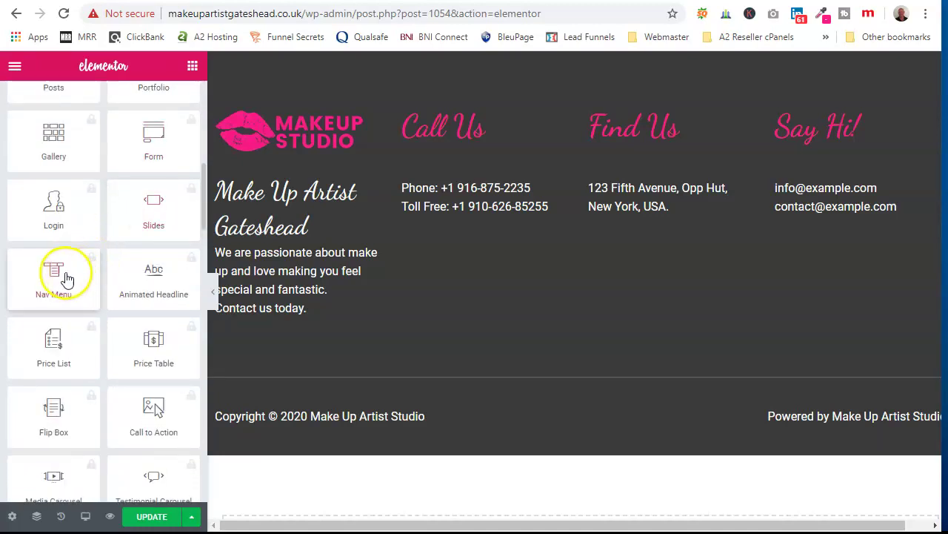
pyautogui.click(220, 294)
# Step: Scroll through the widget panel looking for a usable menu widget
pyautogui.scroll(-10, 119, 297)
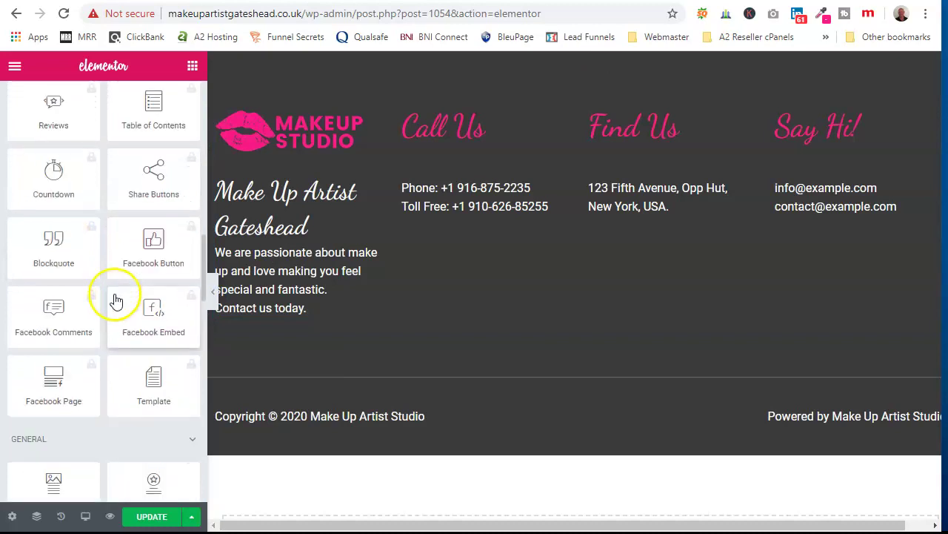
pyautogui.scroll(-1, 83, 280)
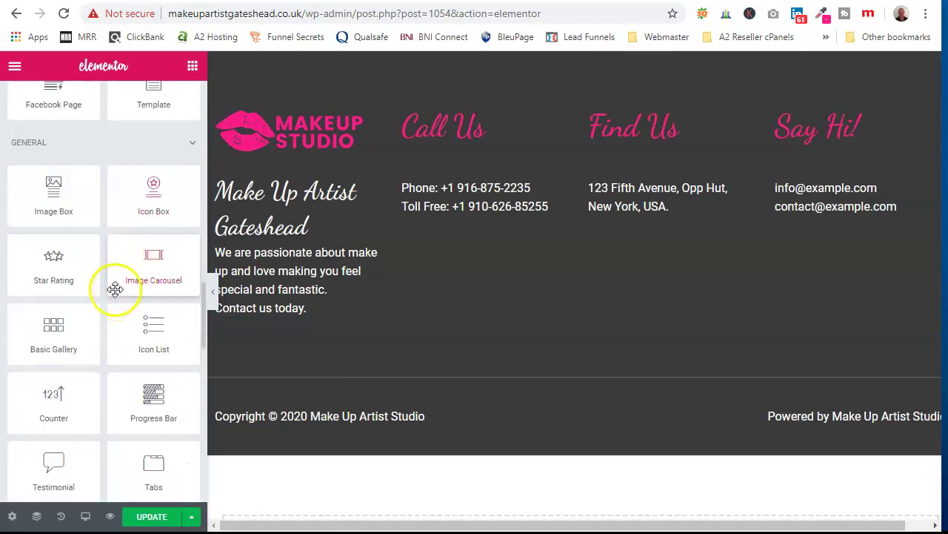
pyautogui.scroll(-1, 102, 332)
pyautogui.scroll(-1, 98, 332)
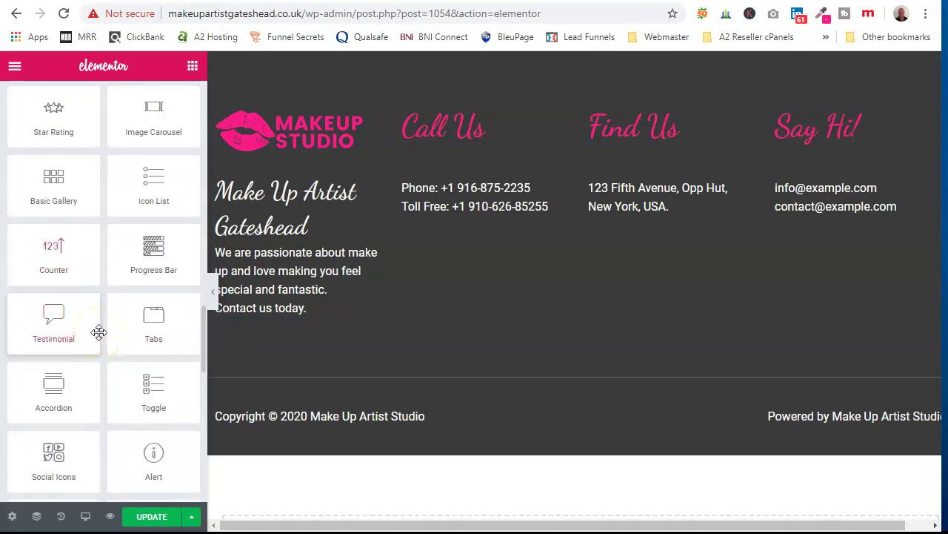
pyautogui.scroll(-3, 99, 332)
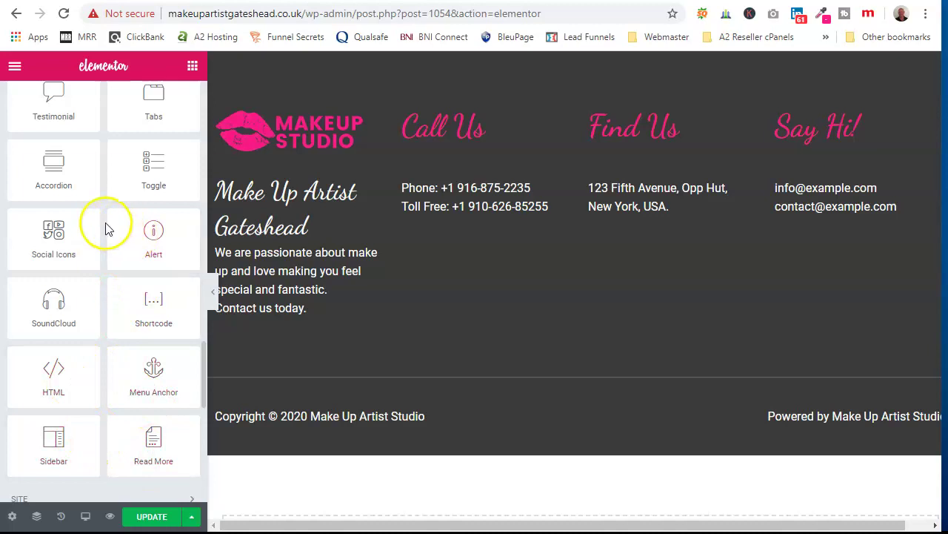
pyautogui.scroll(2, 110, 225)
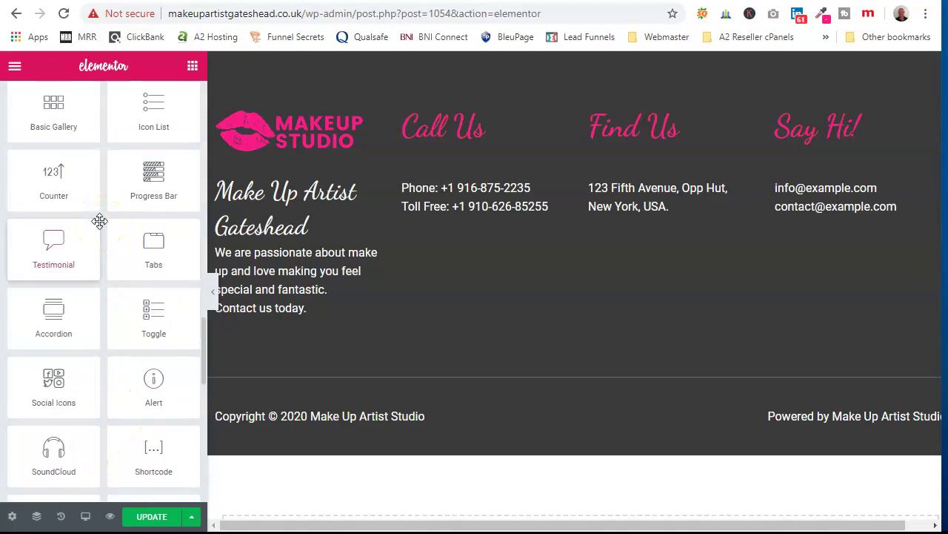
pyautogui.scroll(1, 99, 221)
pyautogui.scroll(-7, 96, 222)
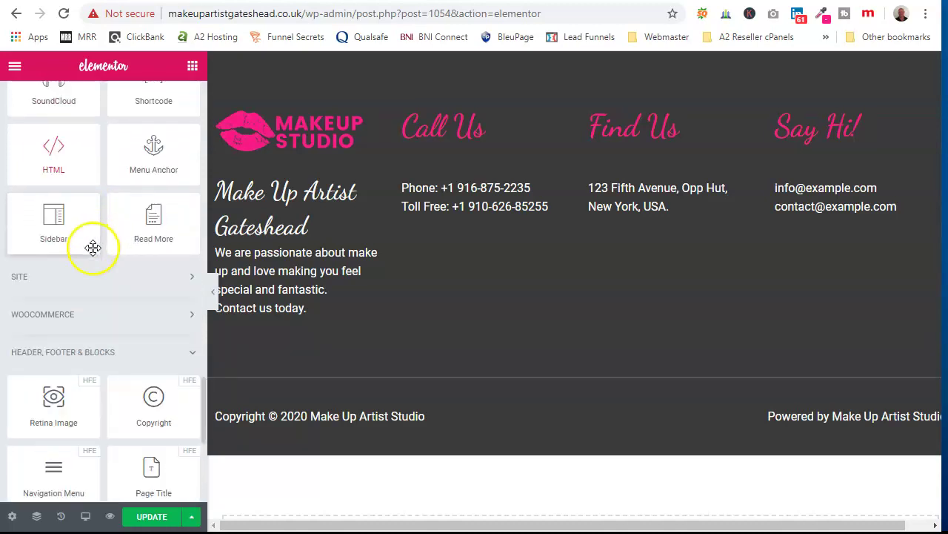
pyautogui.scroll(-2, 133, 293)
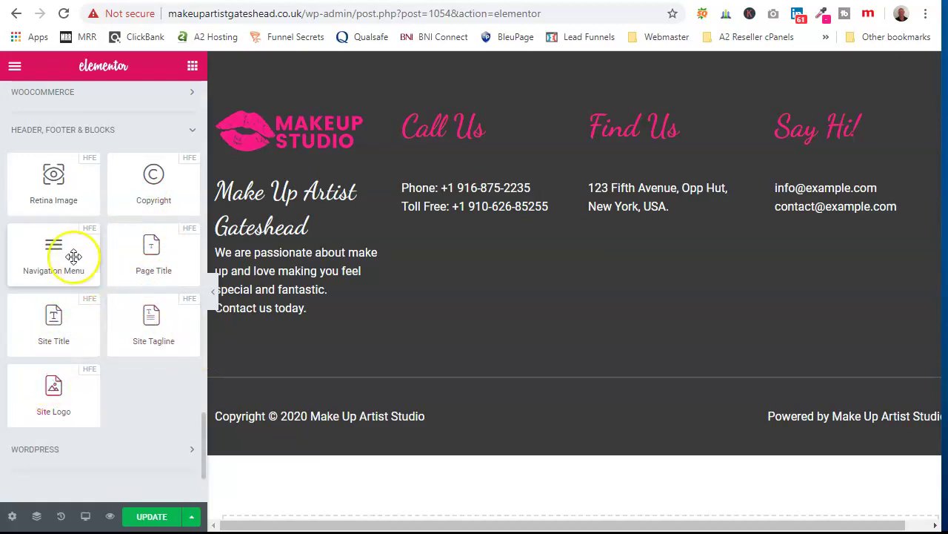
# Step: Add a right-aligned Navigation Menu to the footer's bottom row
pyautogui.moveTo(41, 241); pyautogui.dragTo(810, 421)
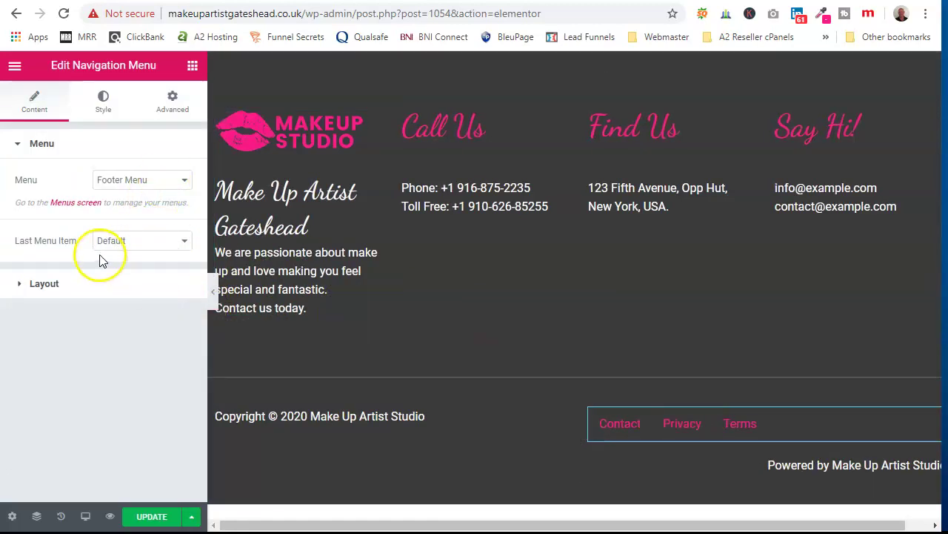
pyautogui.click(45, 283)
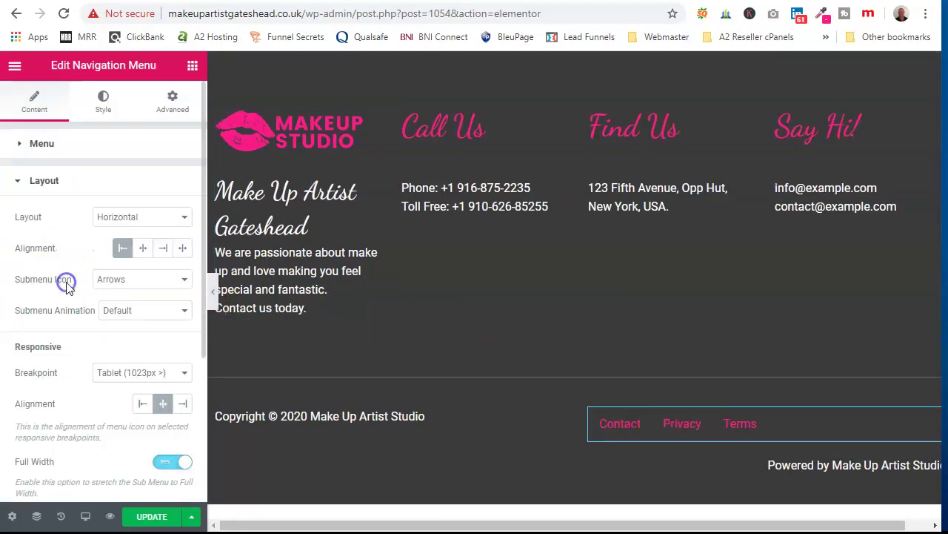
pyautogui.click(163, 247)
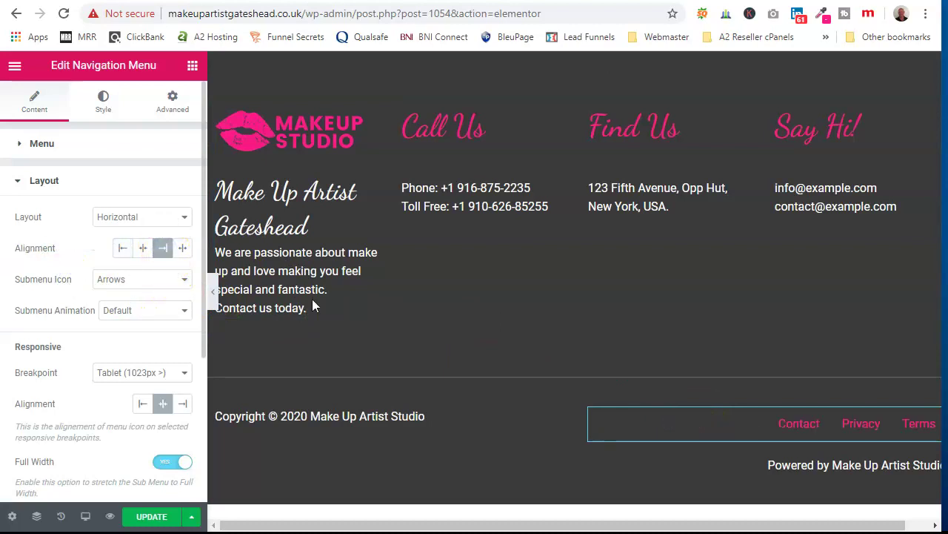
# Step: Delete the Powered by credit line and save the page with UPDATE
pyautogui.rightClick(936, 471)
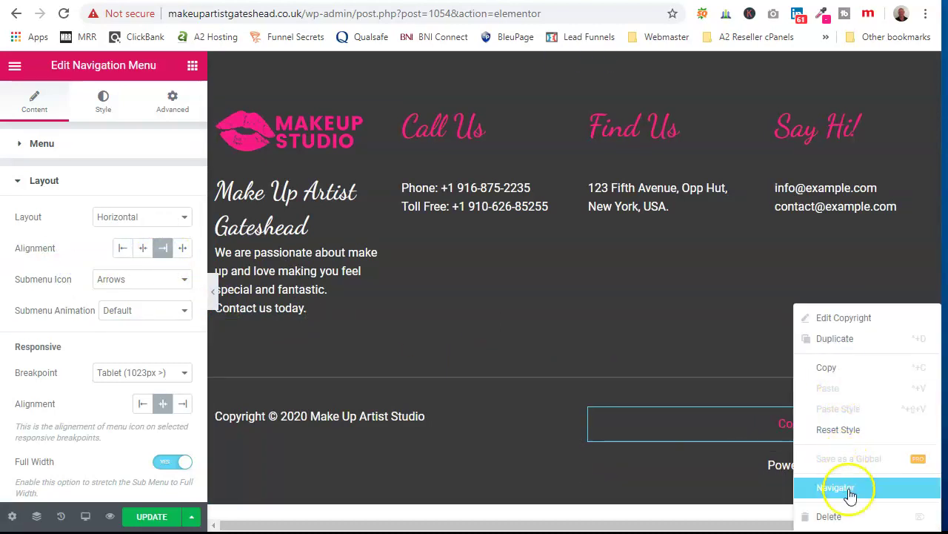
pyautogui.click(852, 517)
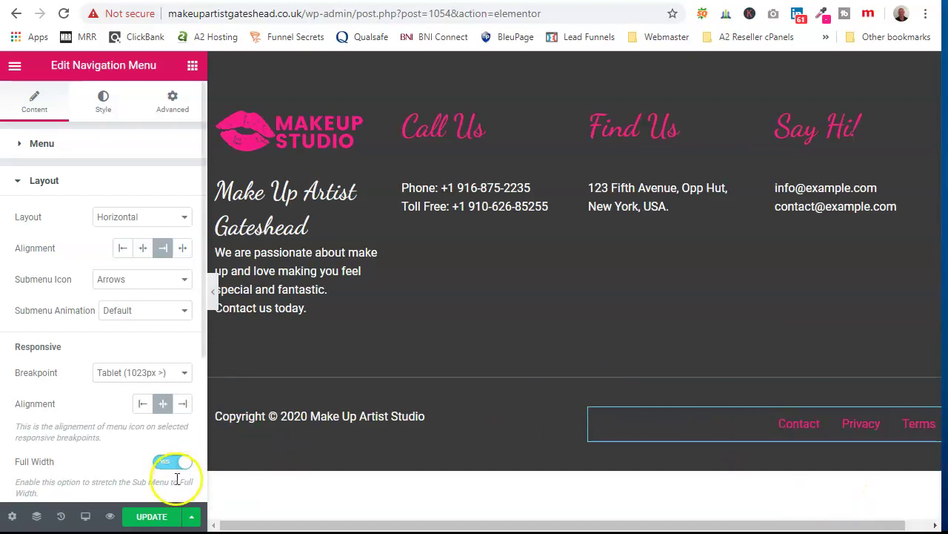
pyautogui.click(146, 519)
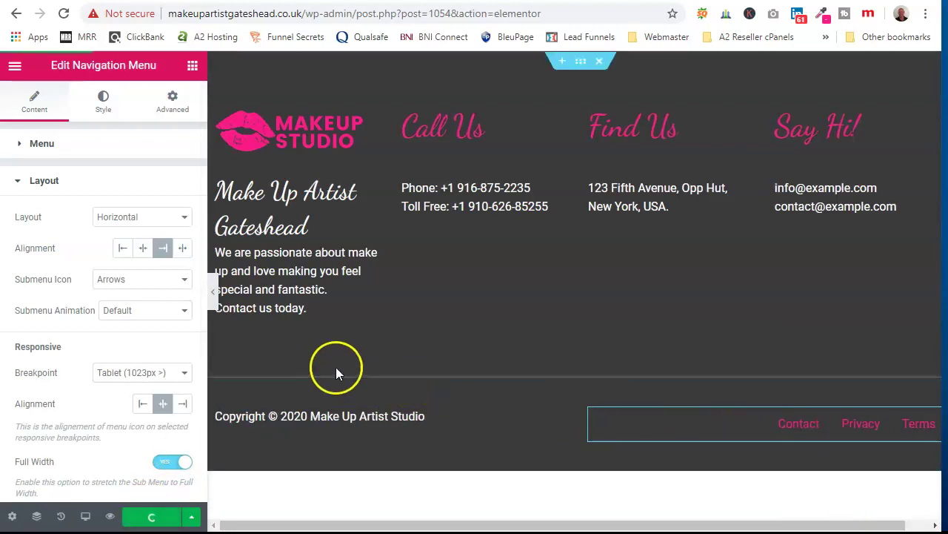
# Step: Replace the Call Us phone number and delete the Toll Free line
pyautogui.click(446, 128)
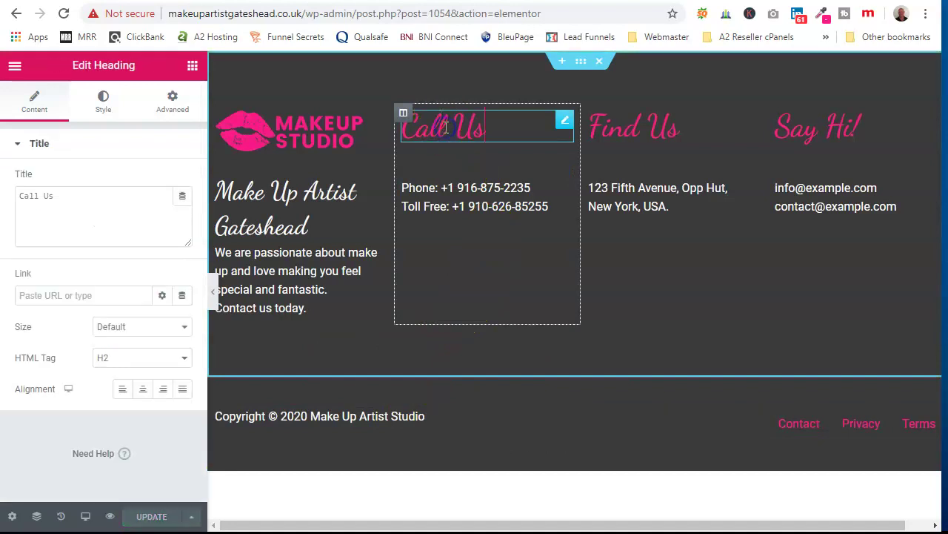
pyautogui.click(503, 204)
pyautogui.click(74, 300)
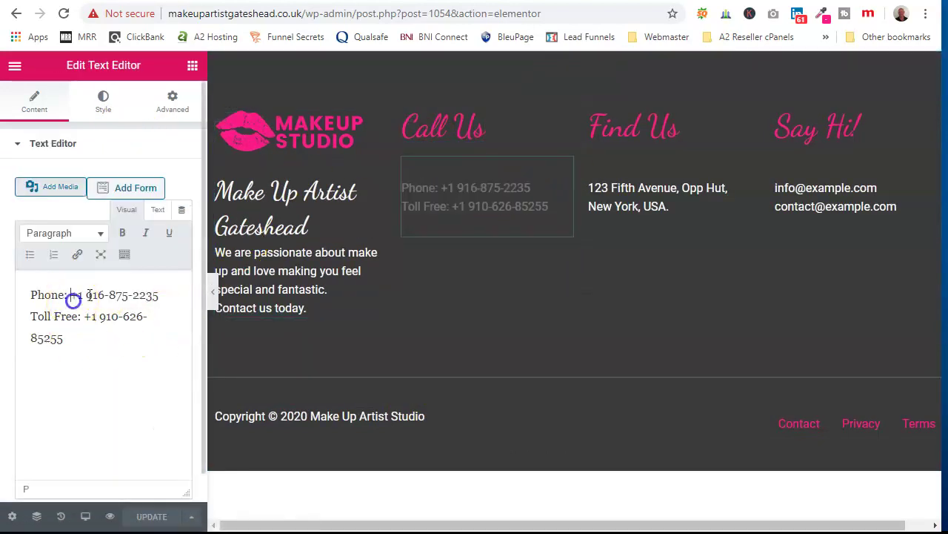
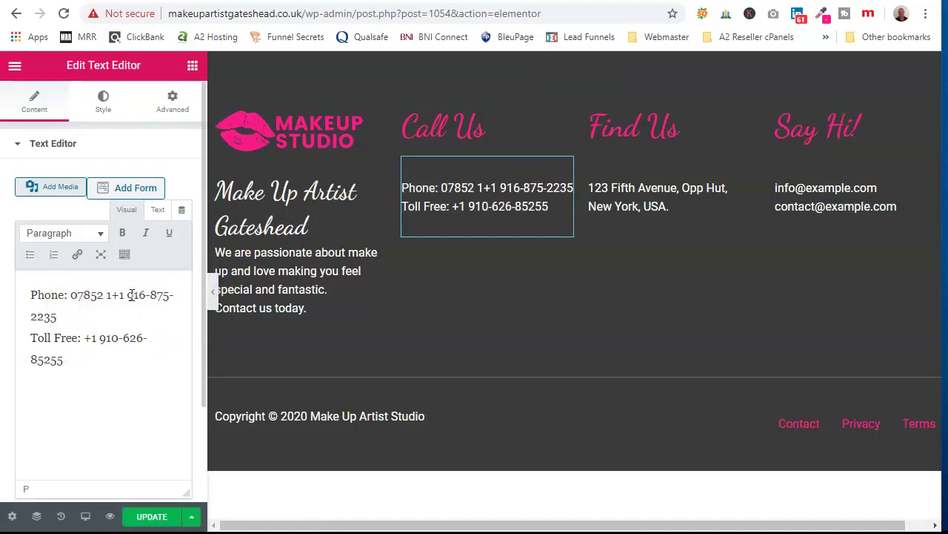
pyautogui.press('Delete')
pyautogui.press('Delete')
pyautogui.press('Delete')
pyautogui.press('Delete')
pyautogui.press('Delete')
pyautogui.press('Delete')
pyautogui.press('Delete')
pyautogui.press('Delete')
pyautogui.press('Delete')
pyautogui.press('Delete')
pyautogui.press('Delete')
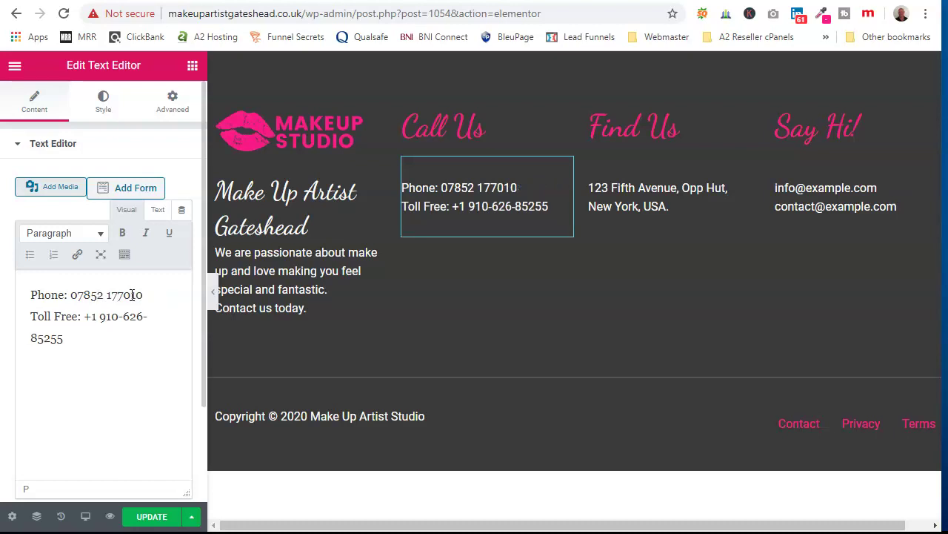
pyautogui.moveTo(81, 317); pyautogui.dragTo(22, 315)
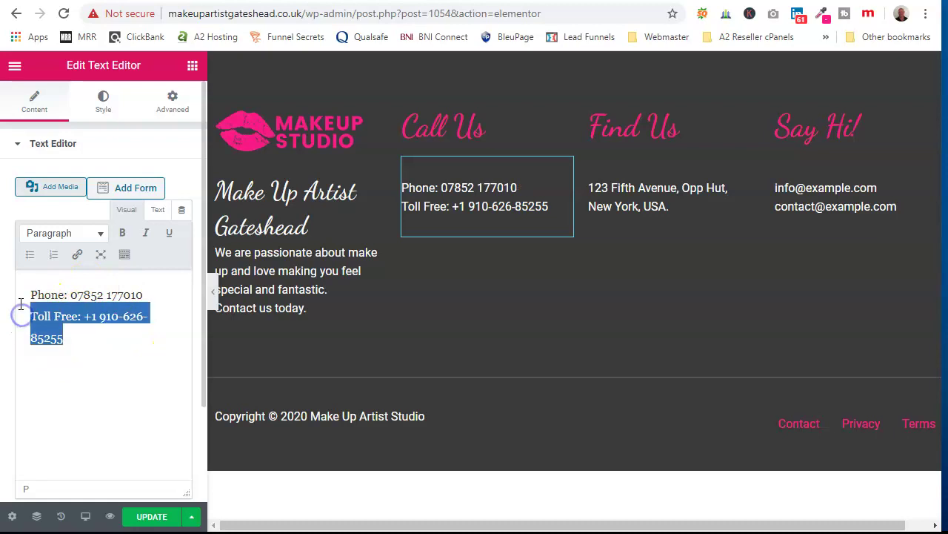
pyautogui.press('BackSpace')
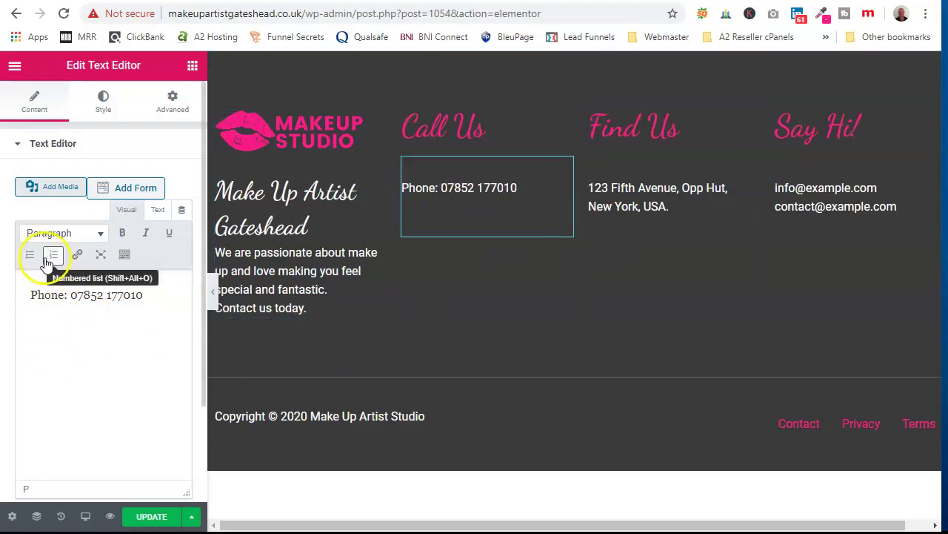
# Step: Add the second number and put the mobile number on its own 'Mobile:' line
pyautogui.click(72, 294)
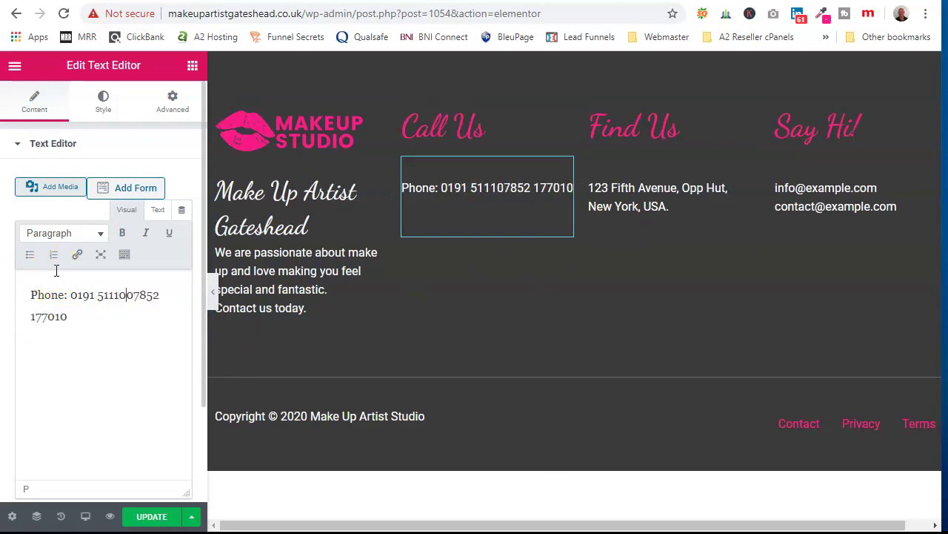
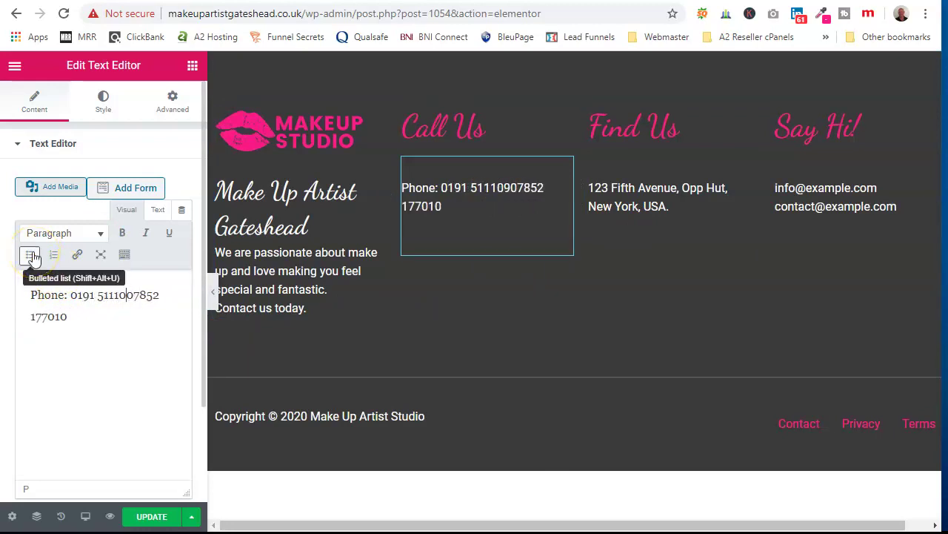
pyautogui.press('Return')
pyautogui.write('Phone')
pyautogui.press('BackSpace')
pyautogui.press('BackSpace')
pyautogui.press('BackSpace')
pyautogui.press('BackSpace')
pyautogui.press('BackSpace')
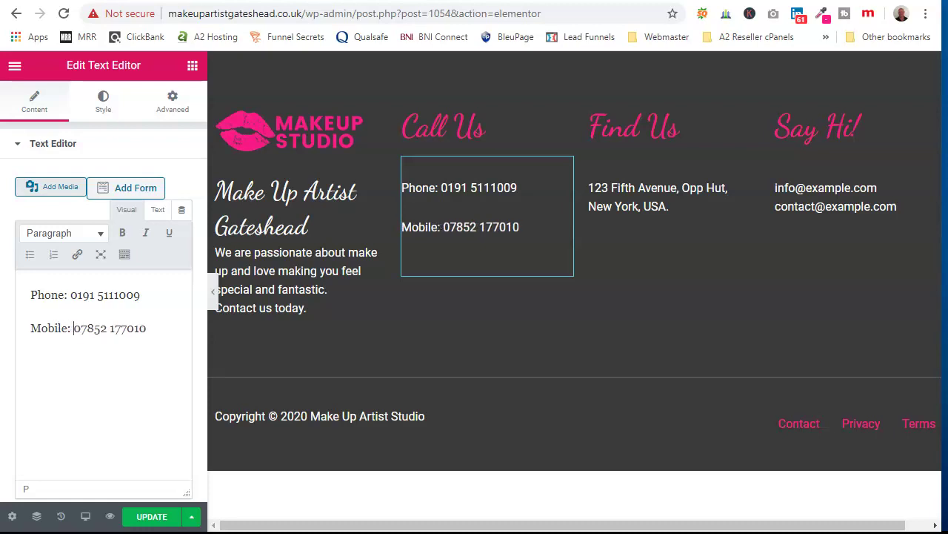
# Step: Retype the Find Us text as the Gateshead street, town and postcode on three lines
pyautogui.click(660, 187)
pyautogui.moveTo(41, 303); pyautogui.dragTo(30, 296)
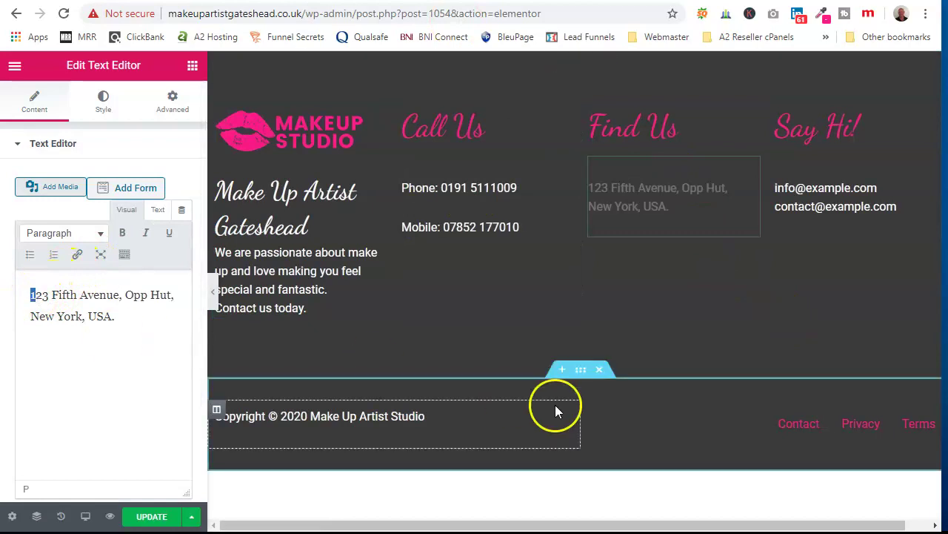
pyautogui.press('BackSpace')
pyautogui.press('BackSpace')
pyautogui.press('BackSpace')
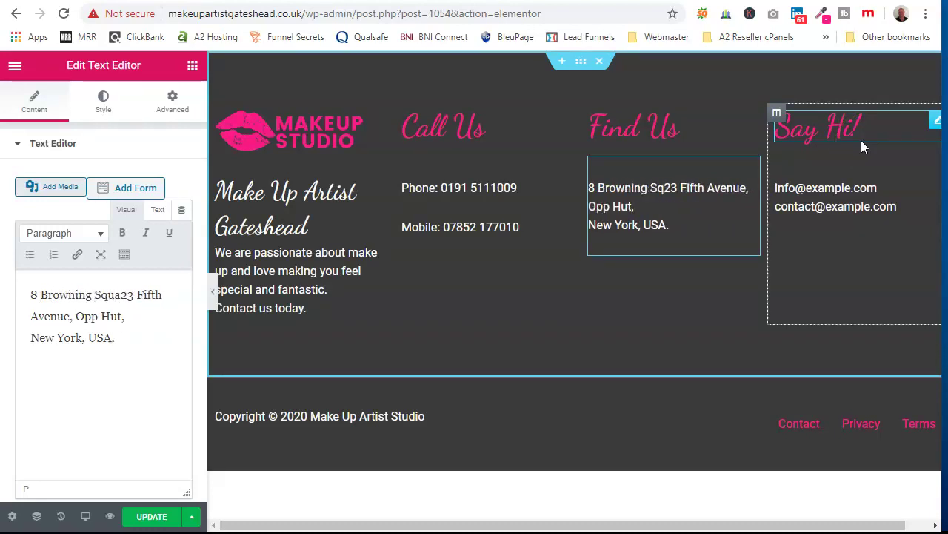
pyautogui.press('Return')
pyautogui.press('Return')
pyautogui.press('Delete')
pyautogui.press('Delete')
pyautogui.press('Delete')
pyautogui.press('Delete')
pyautogui.press('Delete')
pyautogui.press('Delete')
pyautogui.press('Delete')
pyautogui.press('Delete')
pyautogui.press('Delete')
pyautogui.press('Delete')
pyautogui.press('Delete')
pyautogui.press('Delete')
pyautogui.press('Delete')
pyautogui.press('Delete')
pyautogui.press('Delete')
pyautogui.press('Delete')
pyautogui.press('Delete')
pyautogui.press('Delete')
pyautogui.press('Delete')
pyautogui.press('Delete')
pyautogui.press('Delete')
pyautogui.press('Delete')
pyautogui.press('Delete')
pyautogui.press('Delete')
pyautogui.press('Delete')
pyautogui.press('Delete')
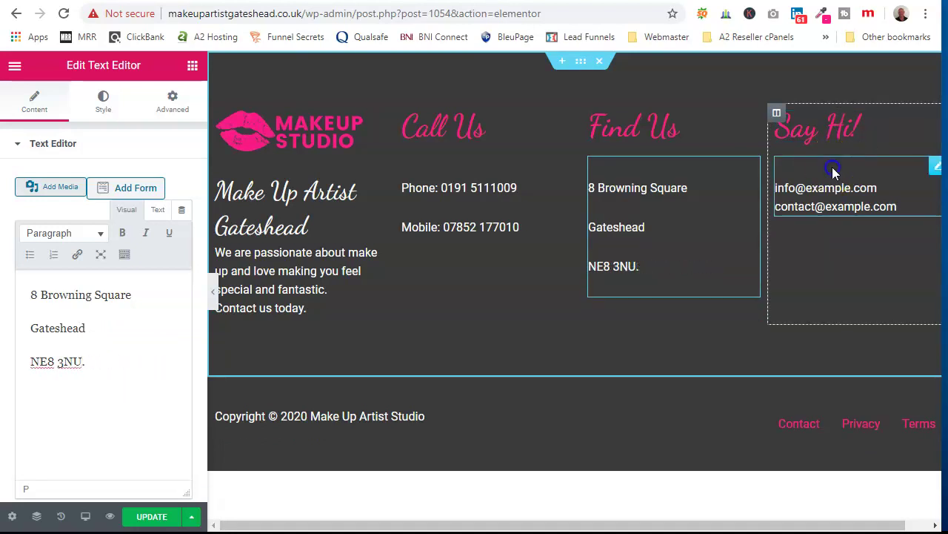
# Step: Delete both sample e-mails under Say Hi! and type the studio's contact address
pyautogui.click(830, 178)
pyautogui.click(35, 295)
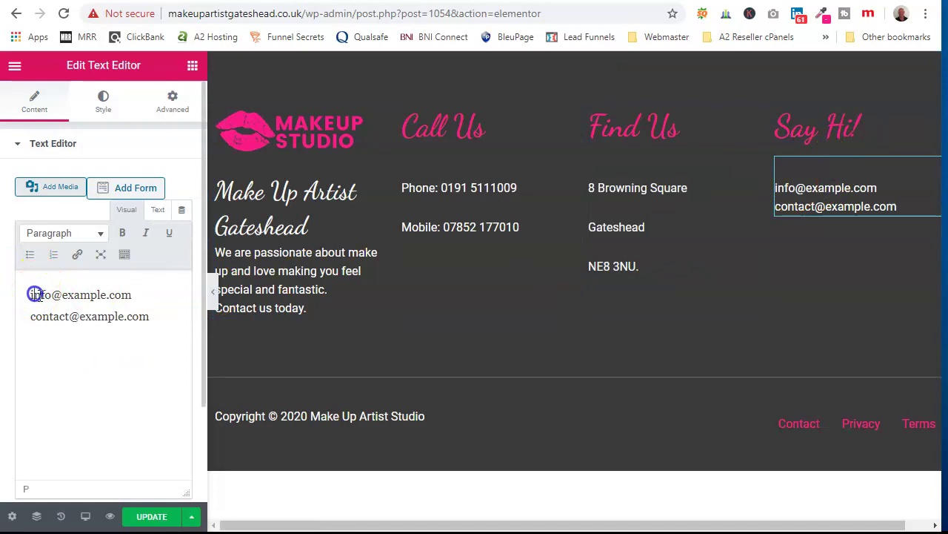
pyautogui.press('Delete')
pyautogui.press('Delete')
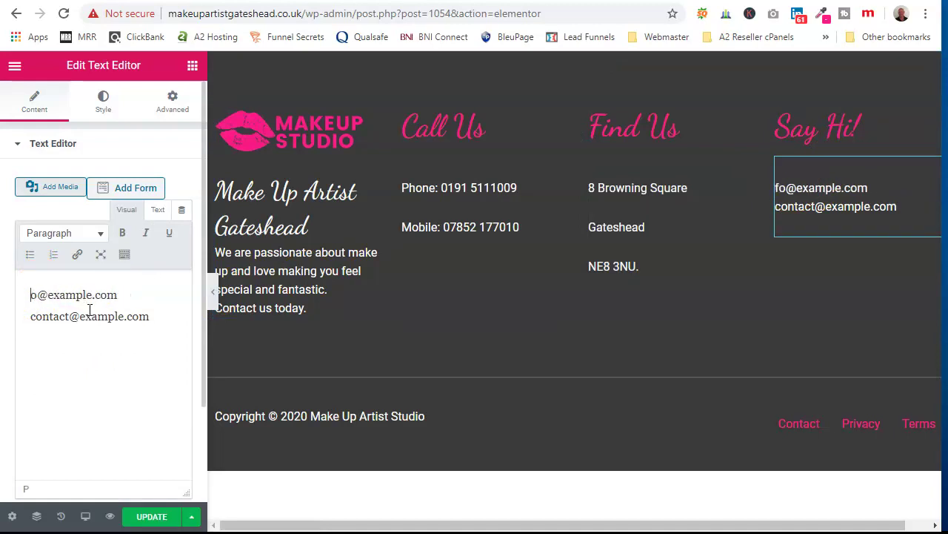
pyautogui.press('Delete')
pyautogui.press('Delete')
pyautogui.press('Delete')
pyautogui.press('Delete')
pyautogui.press('Delete')
pyautogui.press('Delete')
pyautogui.press('Delete')
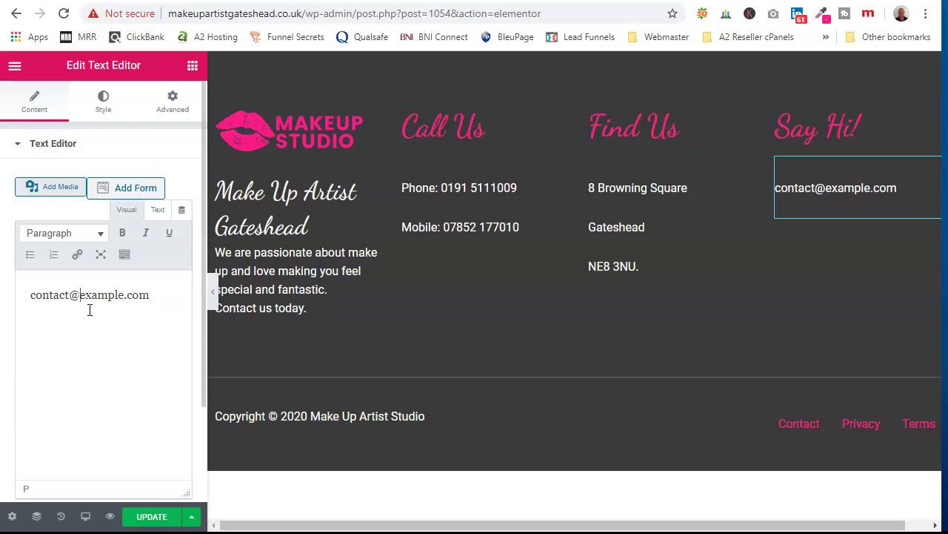
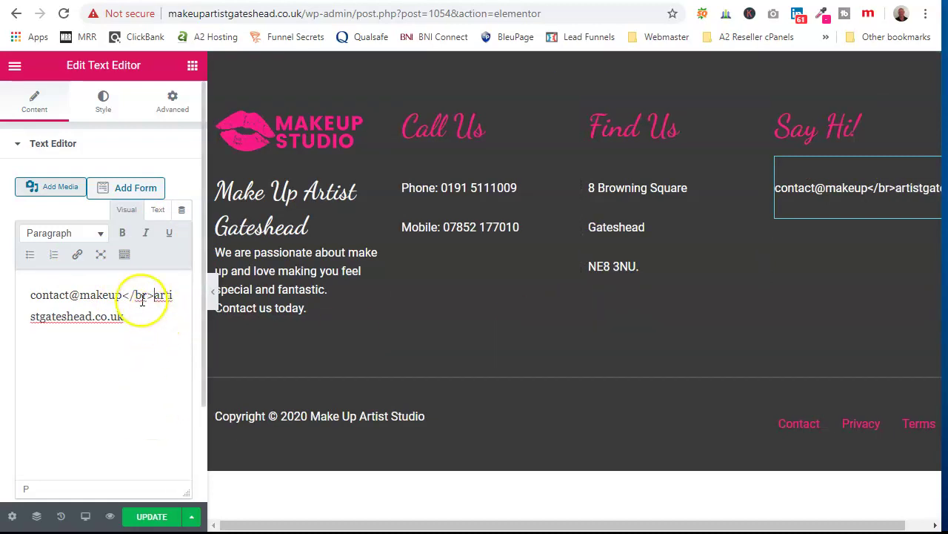
pyautogui.press('BackSpace')
pyautogui.press('BackSpace')
pyautogui.press('BackSpace')
pyautogui.press('BackSpace')
pyautogui.press('BackSpace')
# Step: Break the e-mail address after 'makeup' onto two lines and select it
pyautogui.click(115, 319)
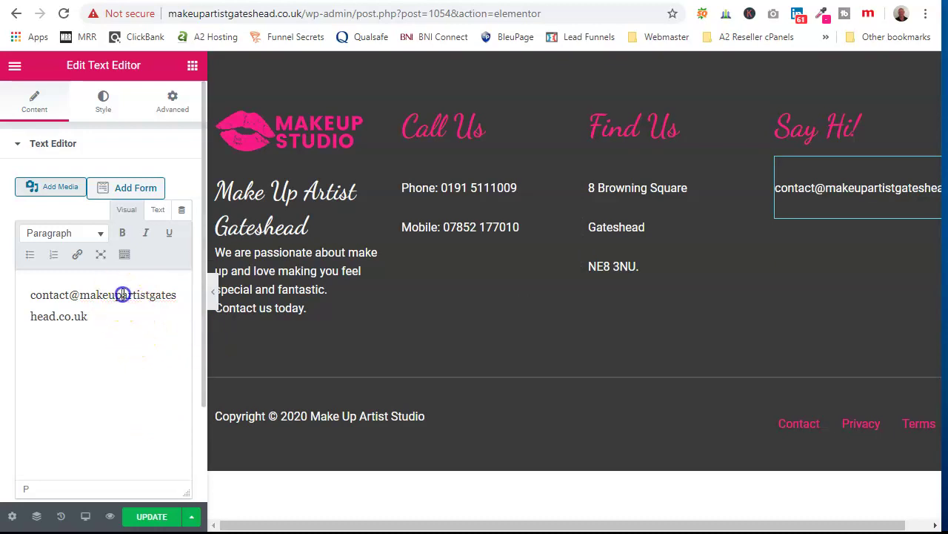
pyautogui.press('Return')
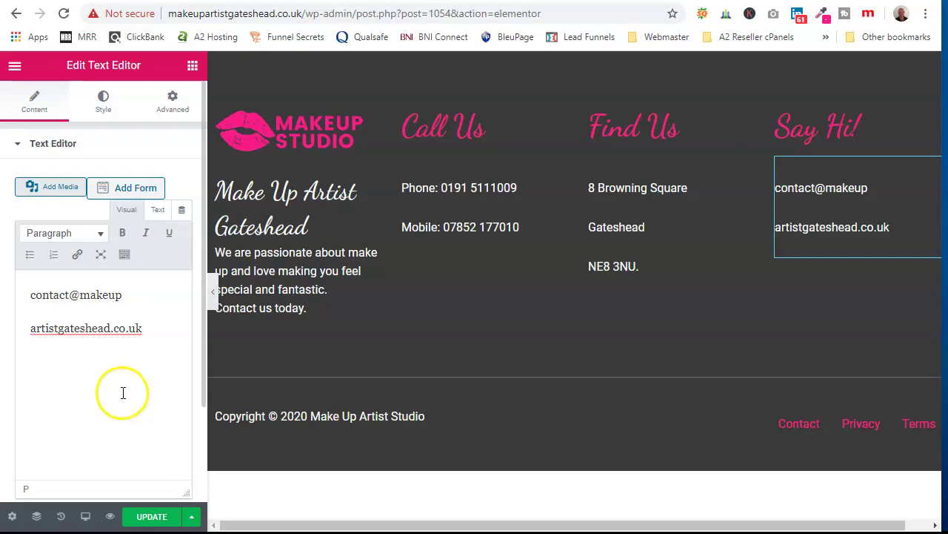
pyautogui.click(124, 255)
pyautogui.scroll(-1, 127, 304)
pyautogui.moveTo(136, 331); pyautogui.dragTo(49, 291)
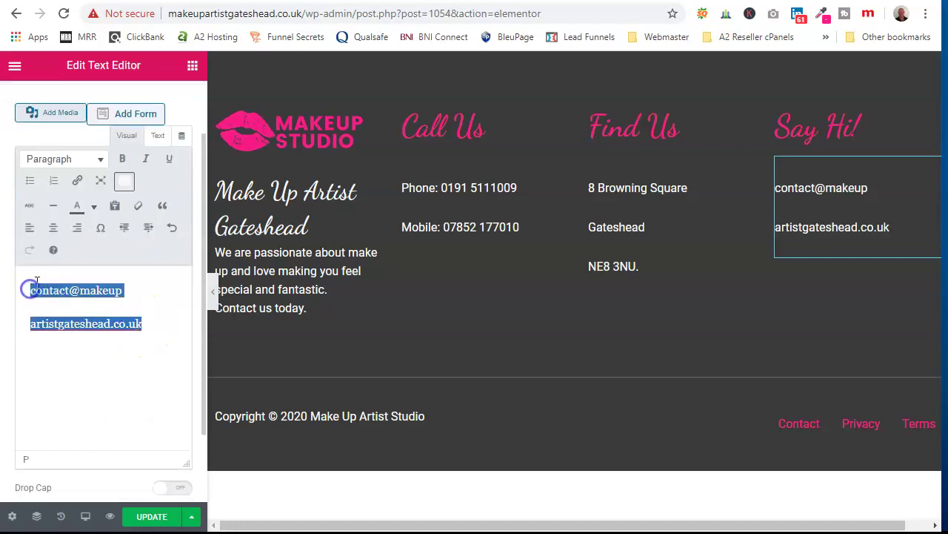
# Step: Link the e-mail text to a mailto: address and remove the blank line in the Text view
pyautogui.click(77, 180)
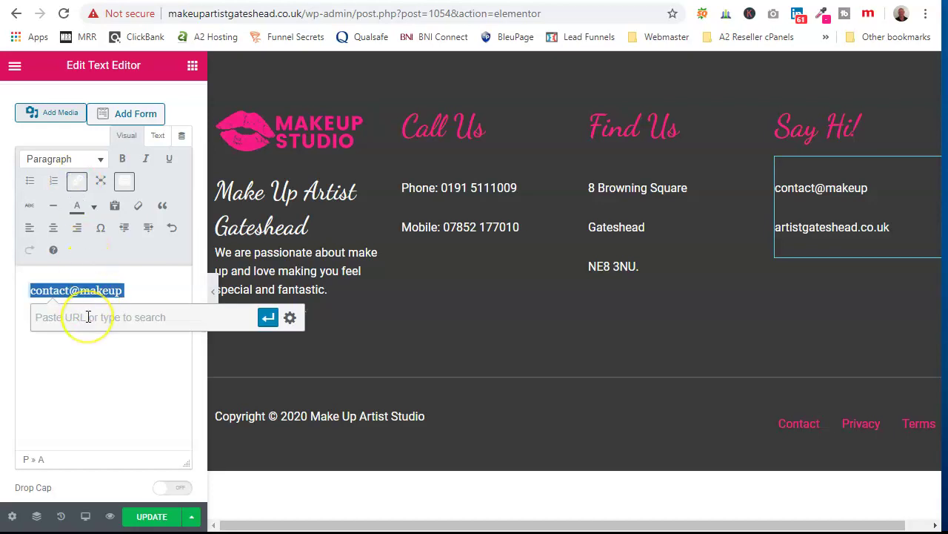
pyautogui.write('mailto:')
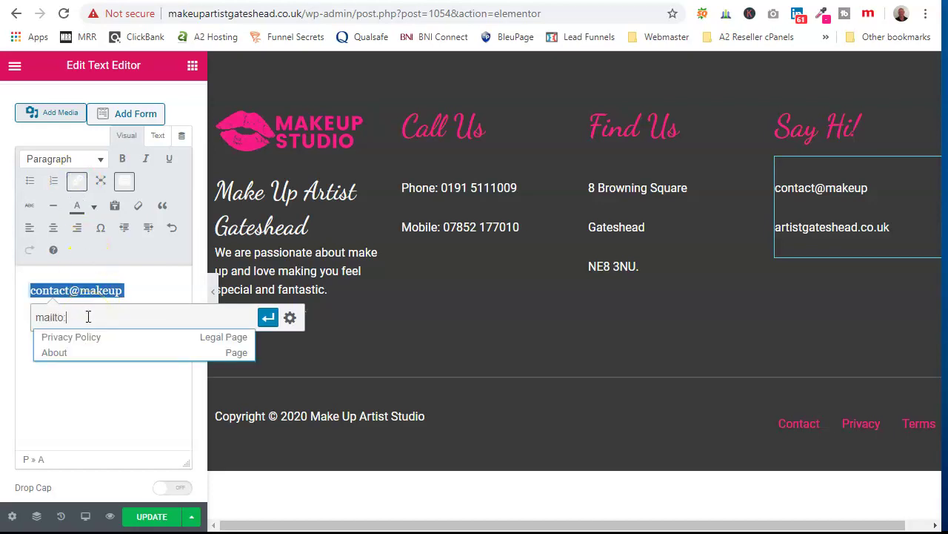
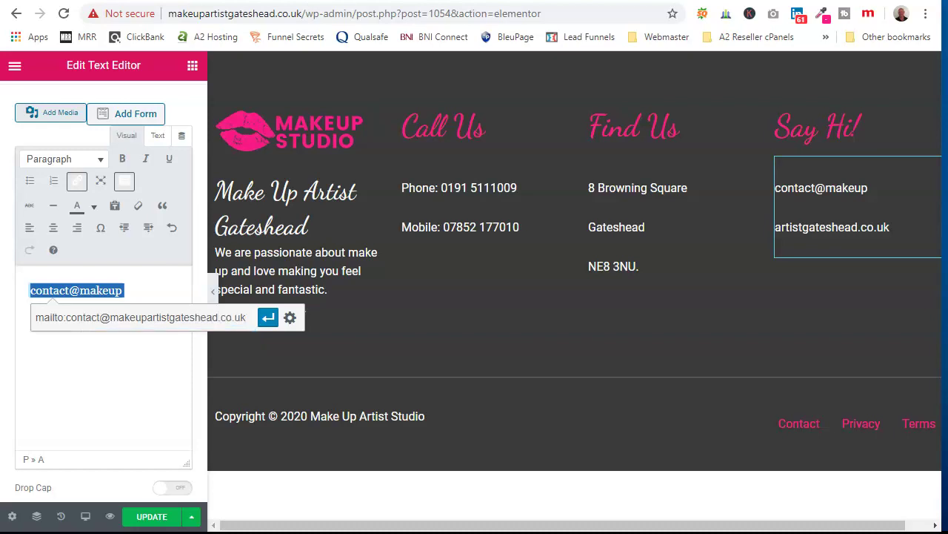
pyautogui.click(267, 318)
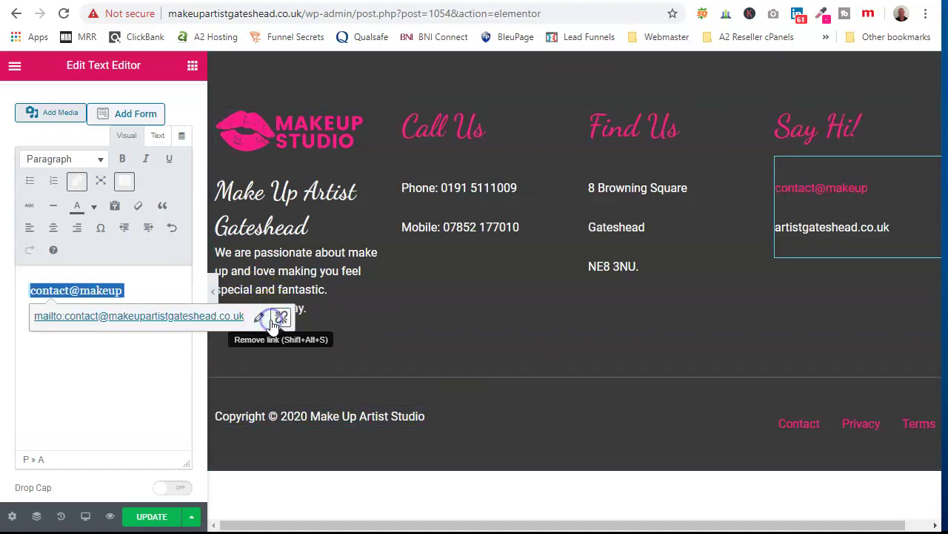
pyautogui.click(144, 380)
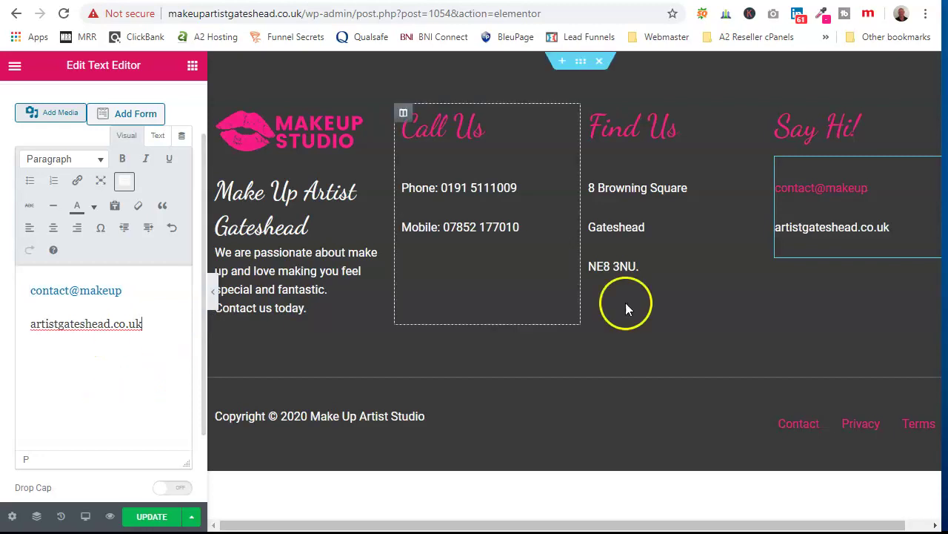
pyautogui.click(131, 290)
pyautogui.click(154, 138)
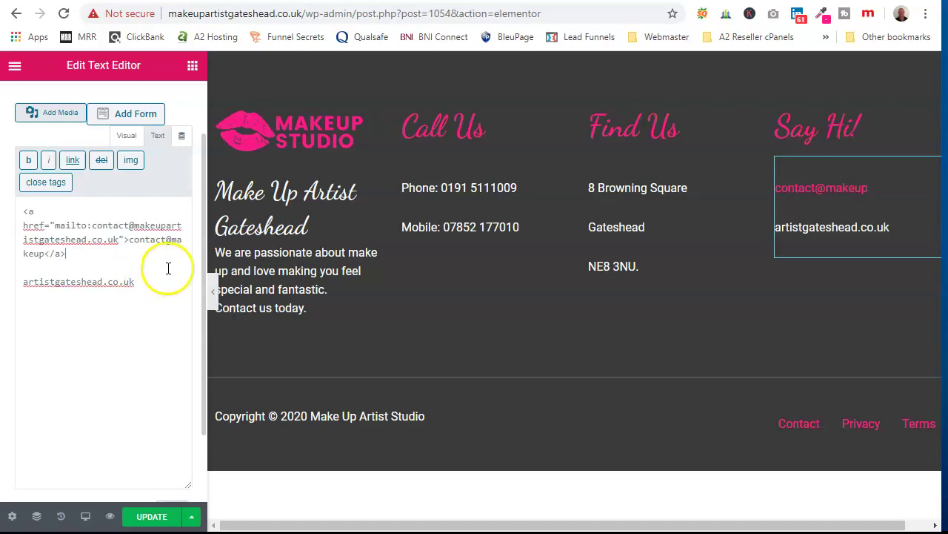
pyautogui.press('Delete')
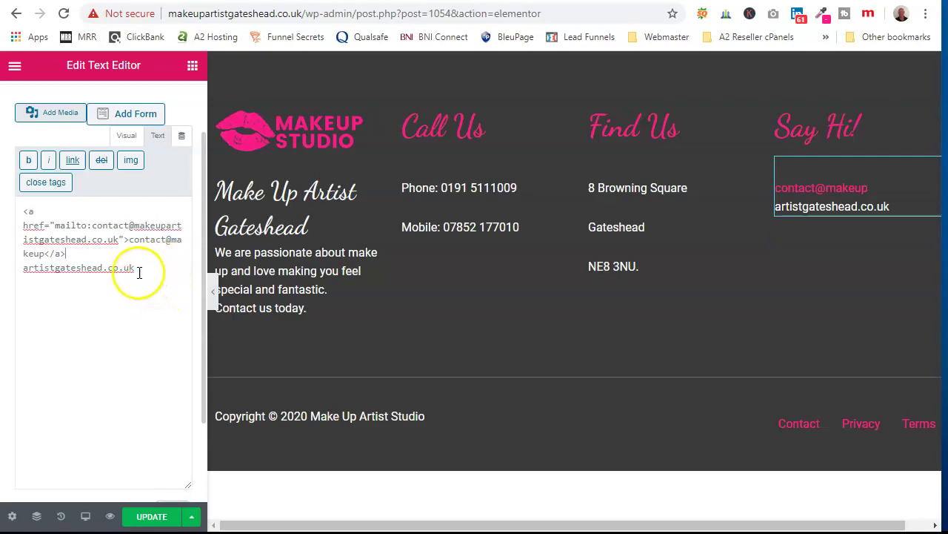
pyautogui.click(126, 137)
# Step: Link the e-mail's second line to the same mailto address
pyautogui.moveTo(141, 315); pyautogui.dragTo(27, 298)
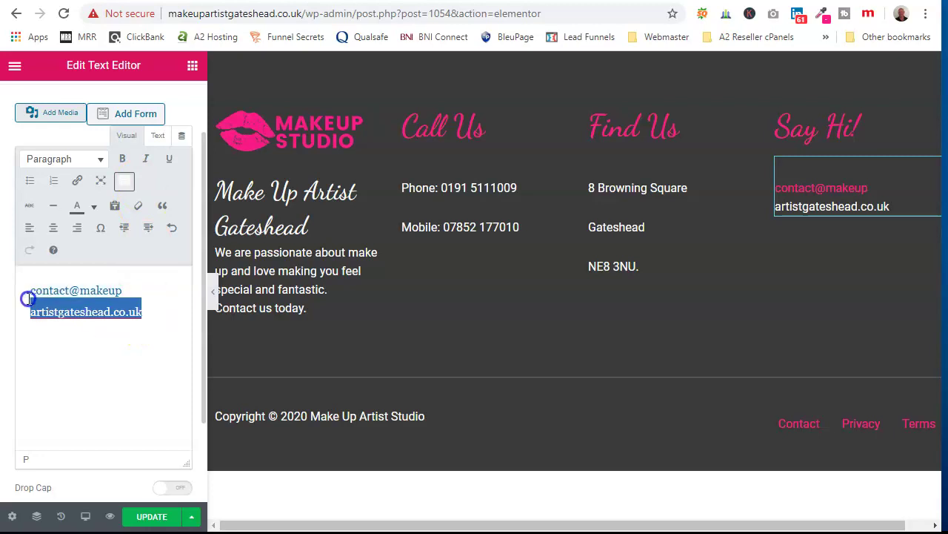
pyautogui.click(77, 181)
pyautogui.write('mailto@')
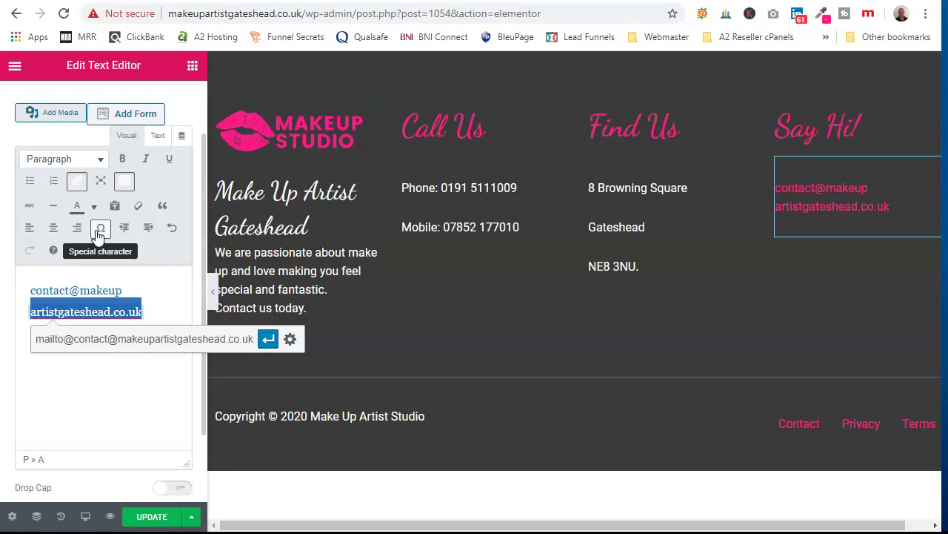
pyautogui.click(268, 339)
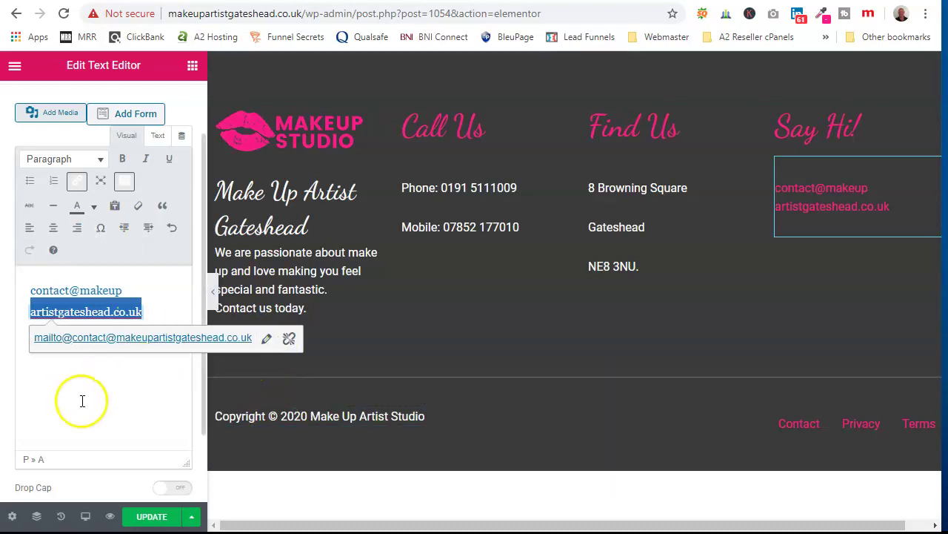
pyautogui.click(196, 312)
pyautogui.scroll(-2, 184, 327)
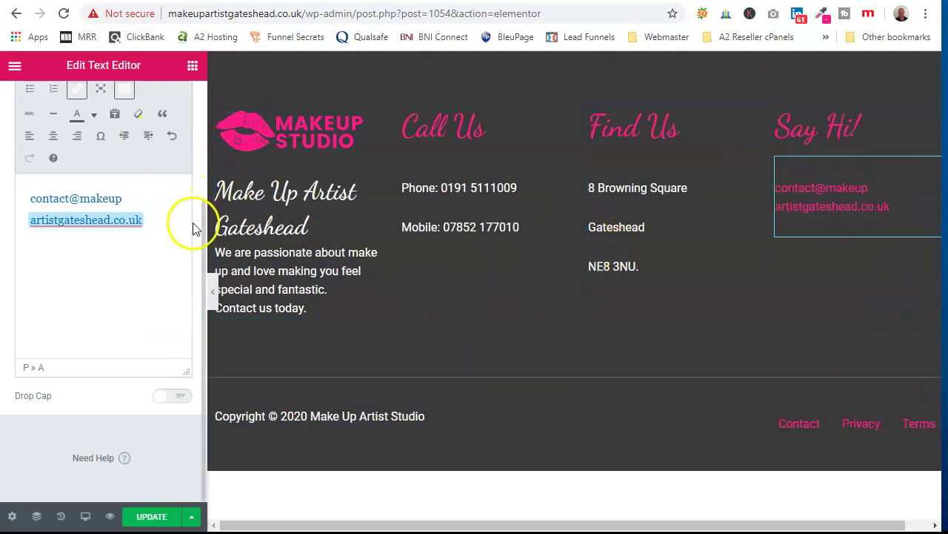
# Step: Delete the two blank lines in the Find Us address's HTML, then return to the widget list
pyautogui.scroll(3, 203, 225)
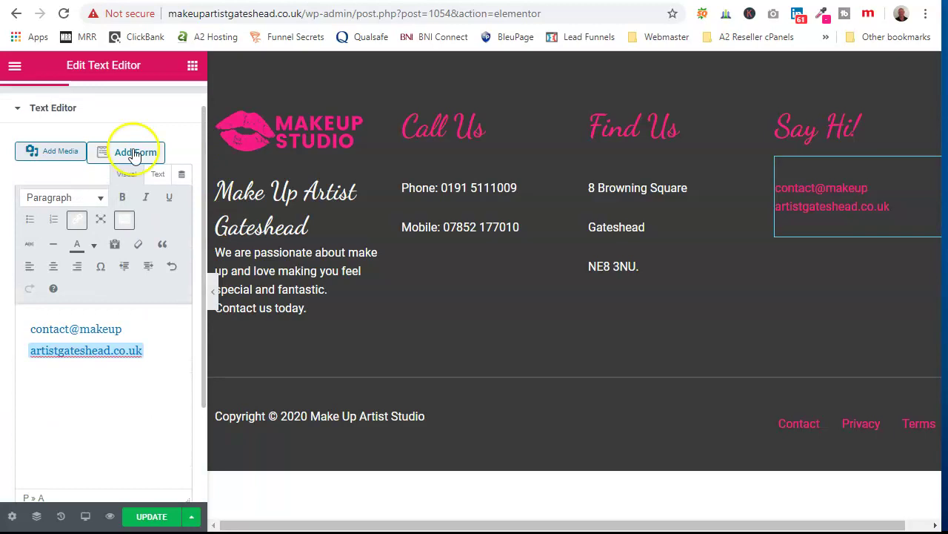
pyautogui.click(628, 281)
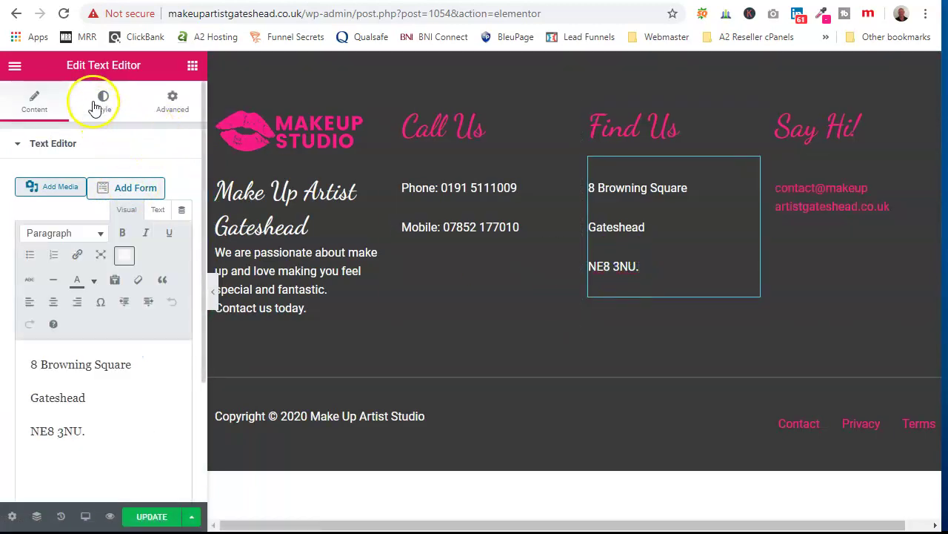
pyautogui.click(157, 210)
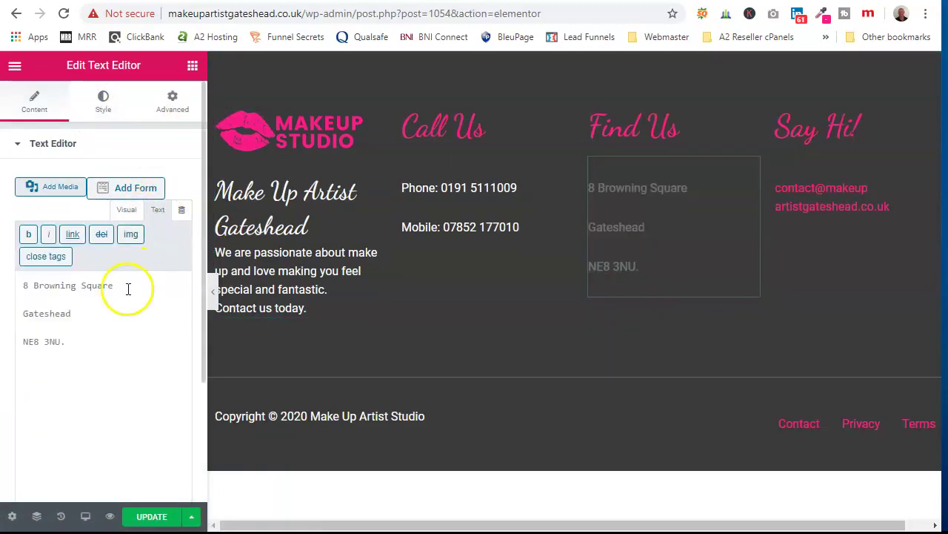
pyautogui.press('BackSpace')
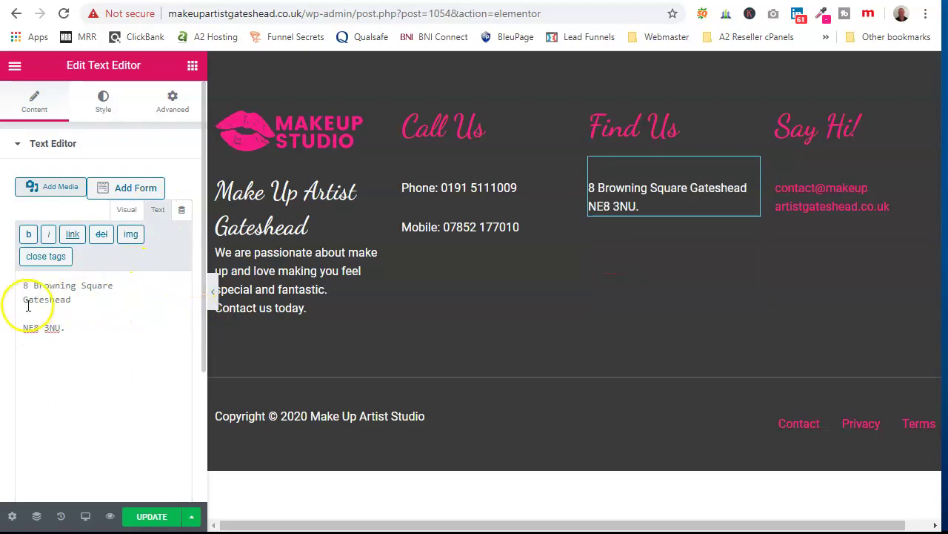
pyautogui.press('BackSpace')
pyautogui.click(122, 214)
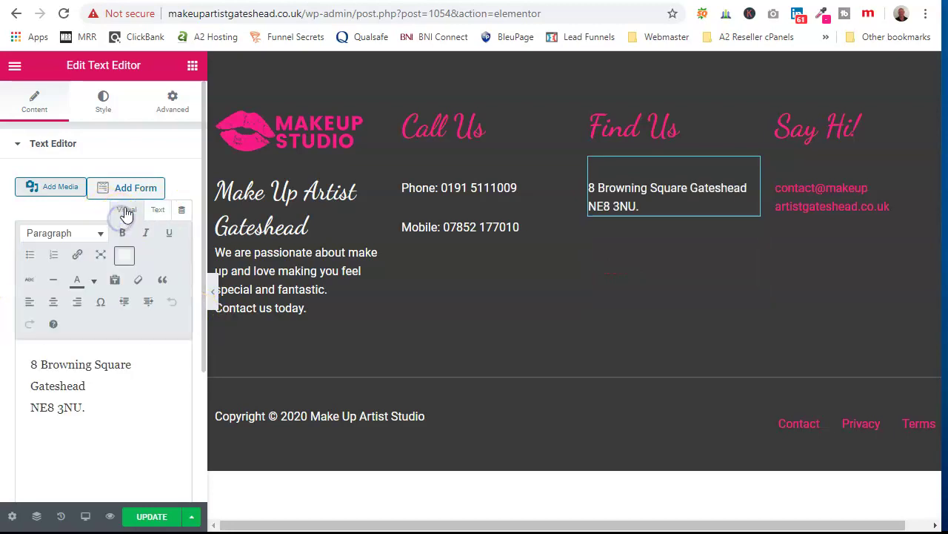
pyautogui.click(139, 371)
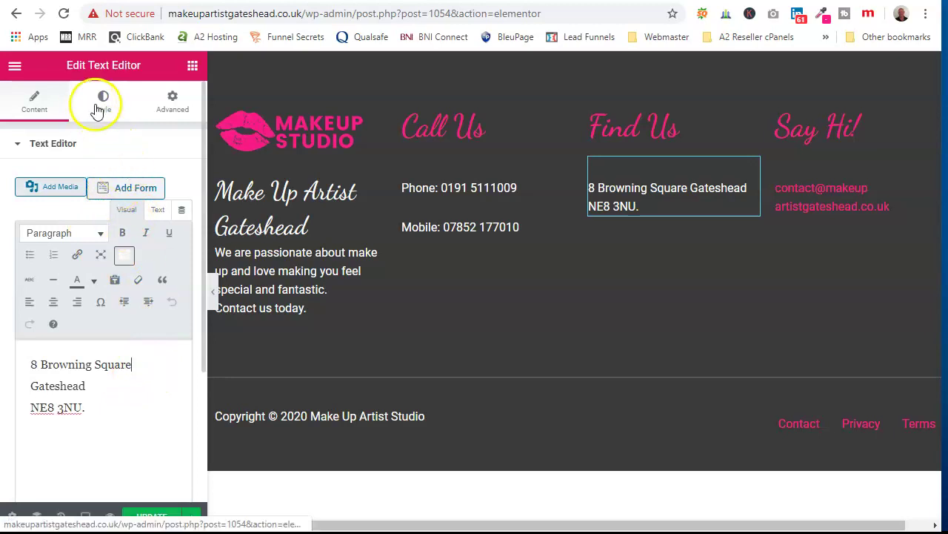
pyautogui.click(17, 66)
pyautogui.click(18, 66)
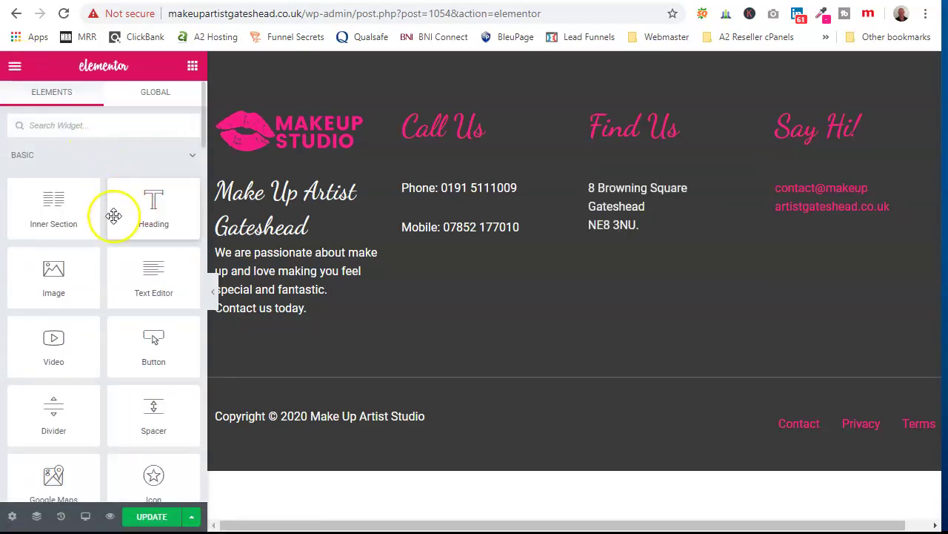
# Step: Drop an Icon Box under the Call Us numbers and give it the Phone alt icon
pyautogui.scroll(-3, 104, 260)
pyautogui.scroll(-1, 104, 267)
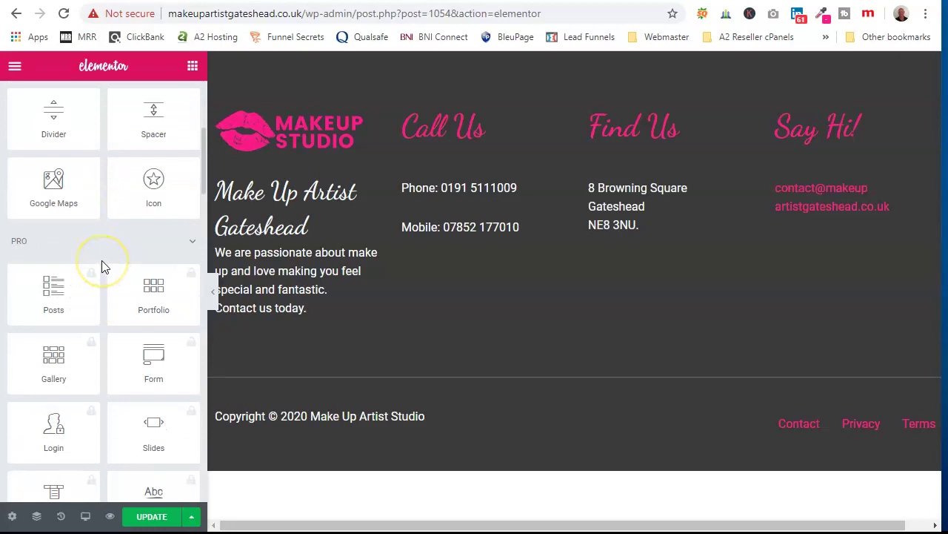
pyautogui.scroll(-1, 104, 267)
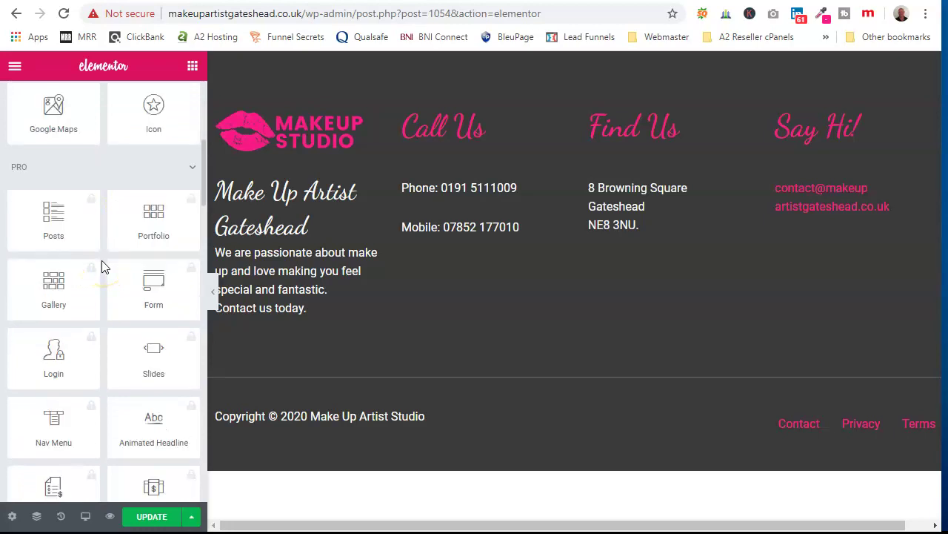
pyautogui.click(182, 167)
pyautogui.scroll(-1, 123, 169)
pyautogui.moveTo(136, 200); pyautogui.dragTo(155, 199)
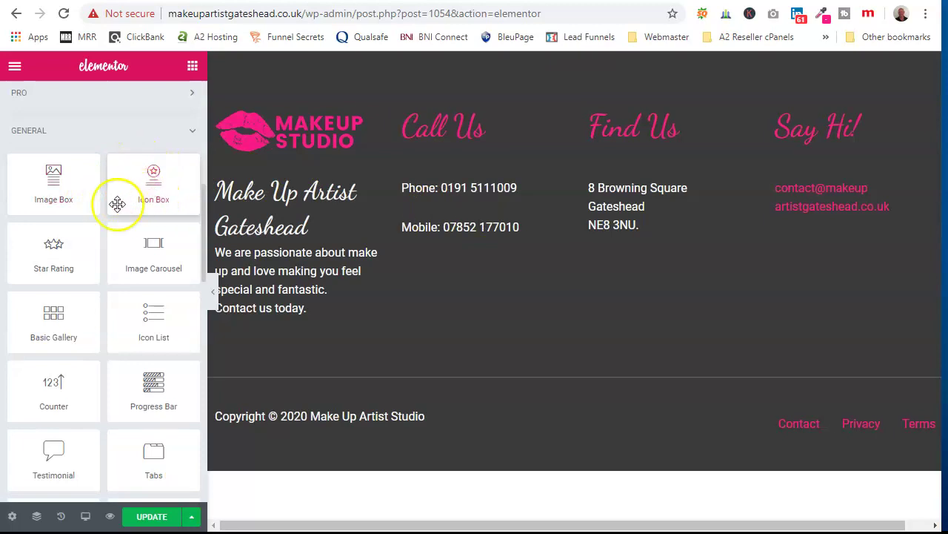
pyautogui.moveTo(153, 178); pyautogui.dragTo(466, 275)
pyautogui.click(99, 222)
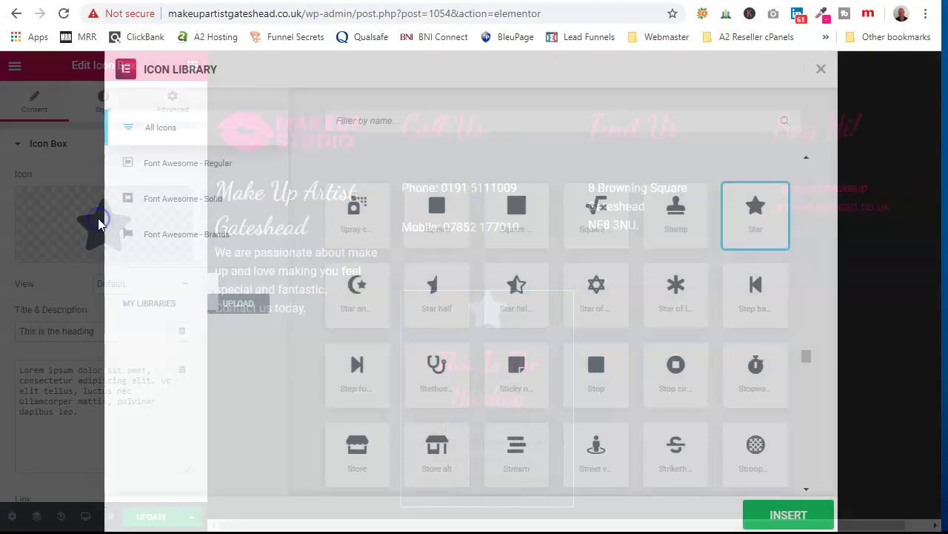
pyautogui.write('phon')
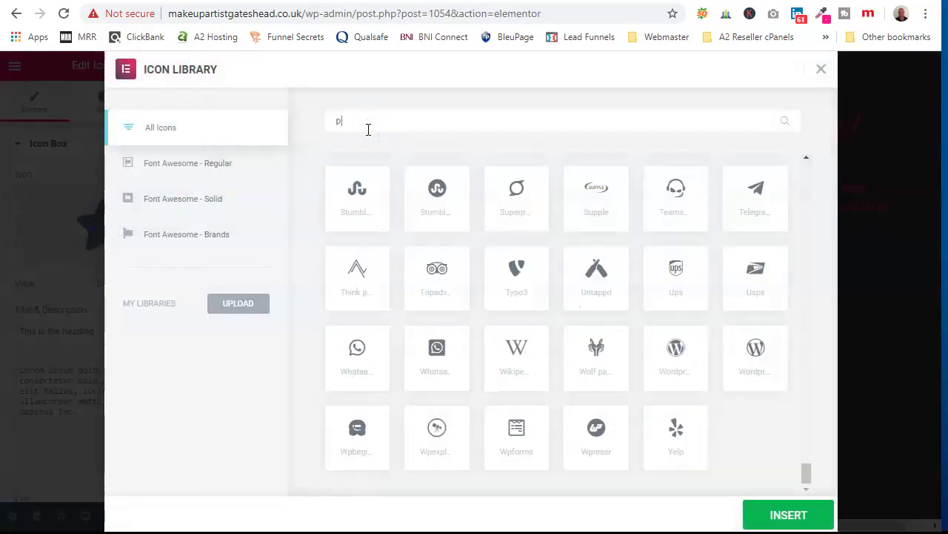
pyautogui.click(511, 291)
pyautogui.click(787, 515)
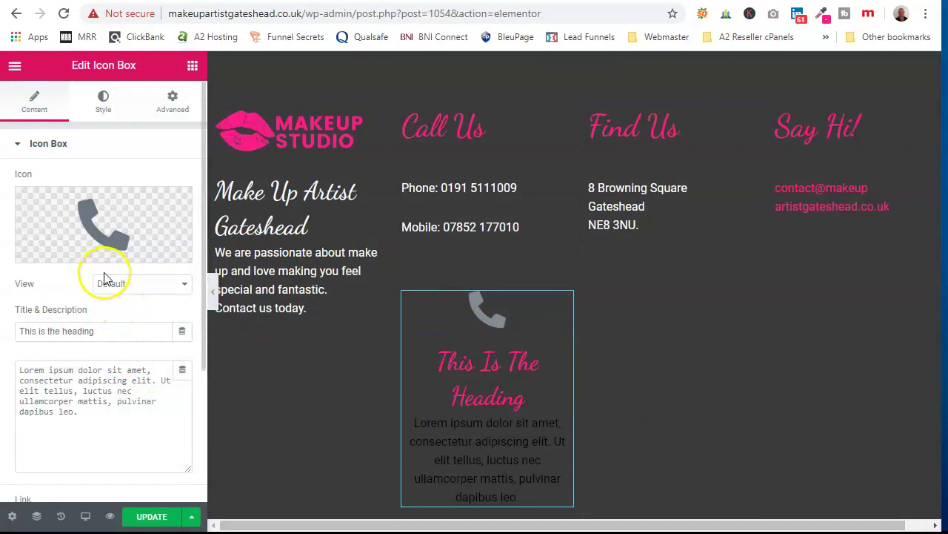
pyautogui.click(821, 13)
# Step: Copy the footer headings' pink hex #f11887 from ColorZilla's colour picker
pyautogui.click(718, 65)
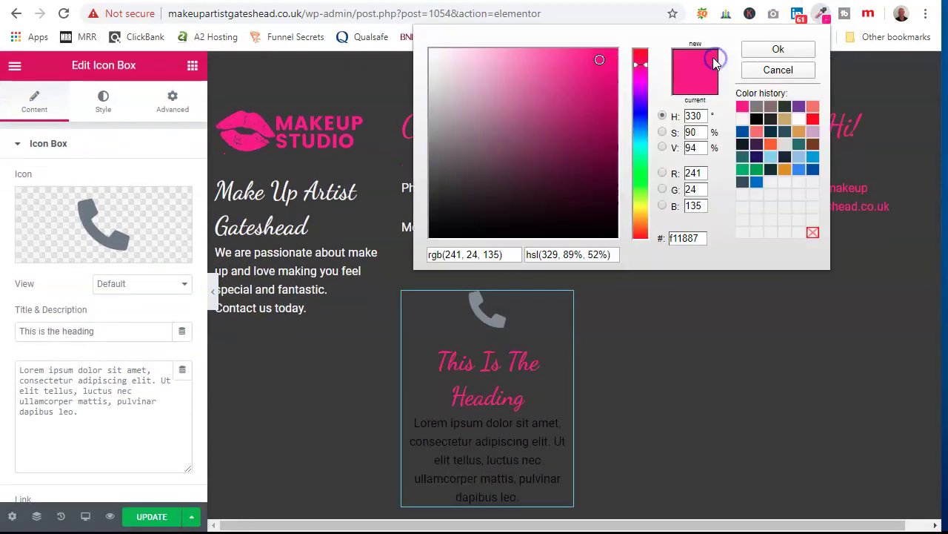
pyautogui.rightClick(680, 237)
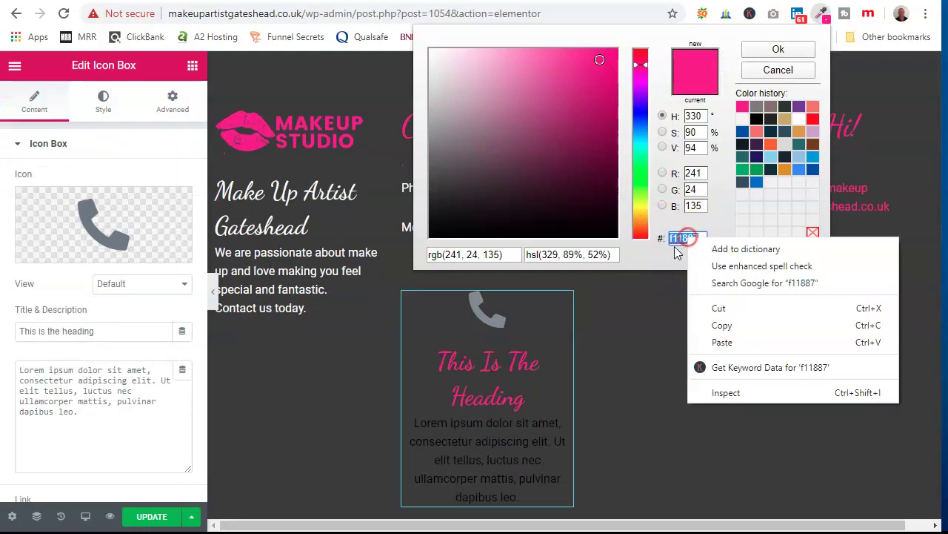
pyautogui.click(715, 324)
pyautogui.click(122, 199)
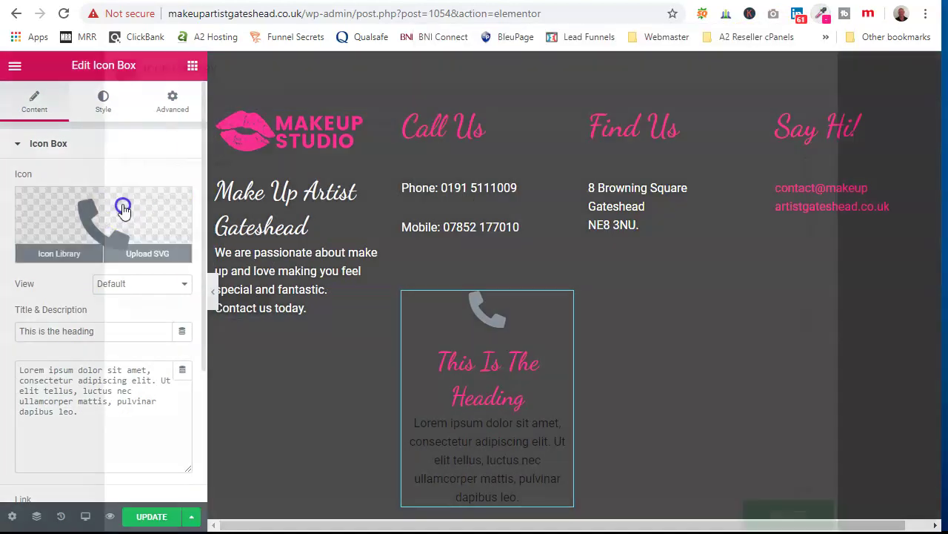
pyautogui.click(822, 72)
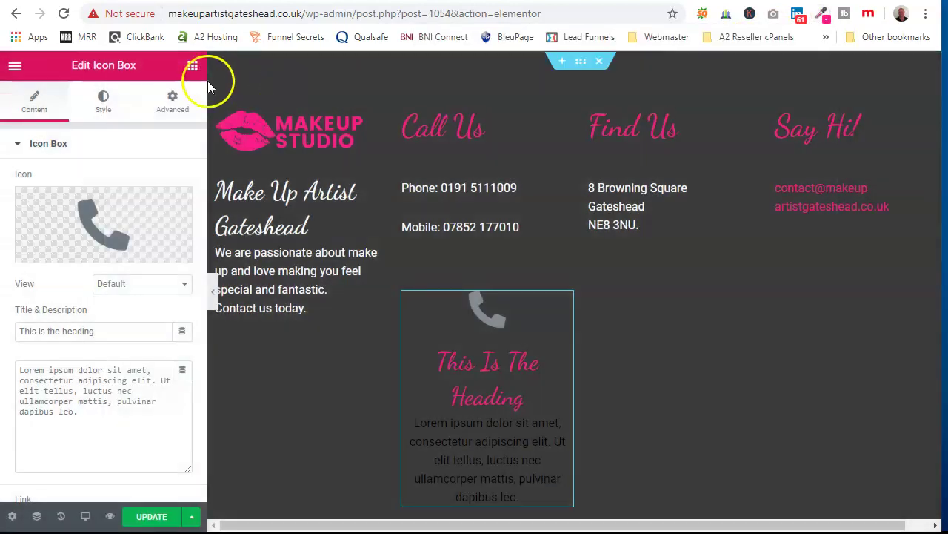
# Step: Paste #f11887 into the Icon Box's Primary Colour so the phone icon turns pink
pyautogui.click(103, 102)
pyautogui.click(162, 215)
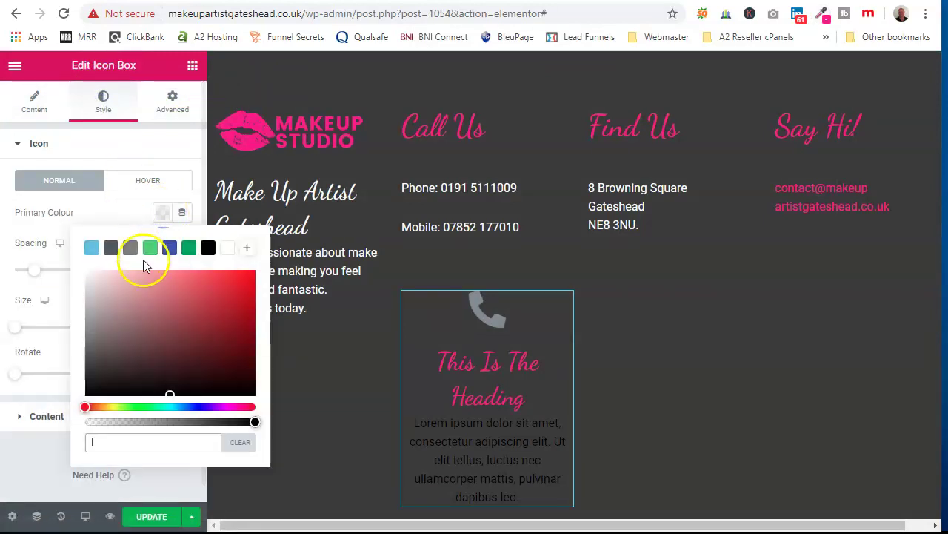
pyautogui.rightClick(135, 447)
pyautogui.click(148, 346)
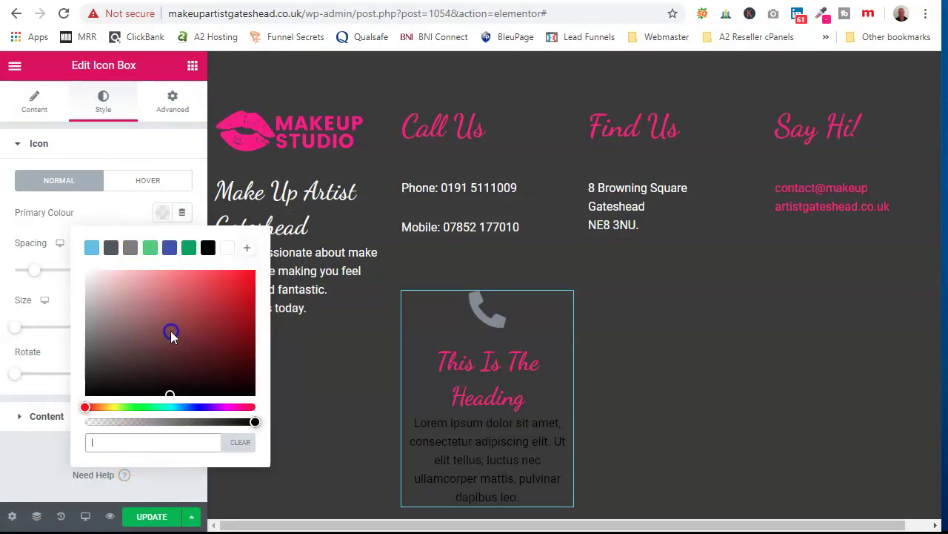
pyautogui.click(107, 214)
# Step: Select the icon box heading and return to its Content settings
pyautogui.scroll(-1, 170, 332)
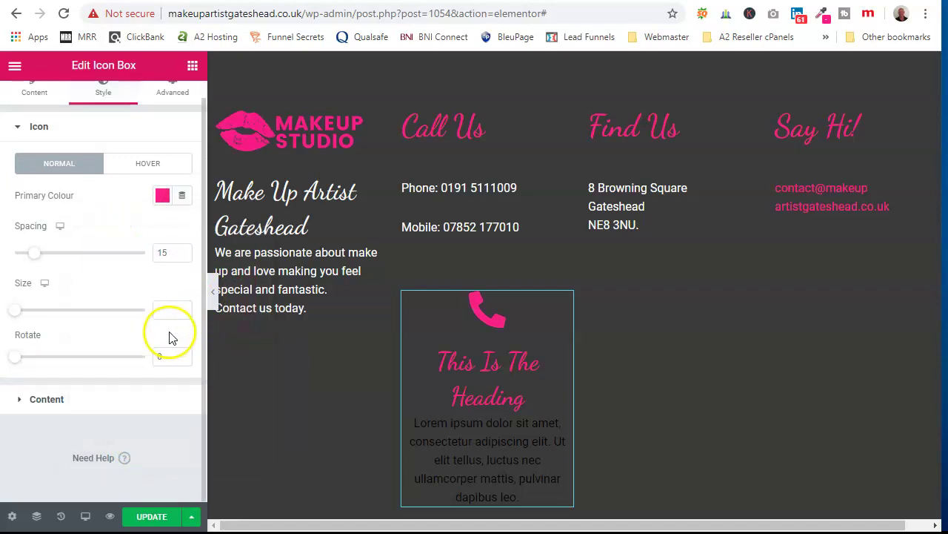
pyautogui.click(472, 349)
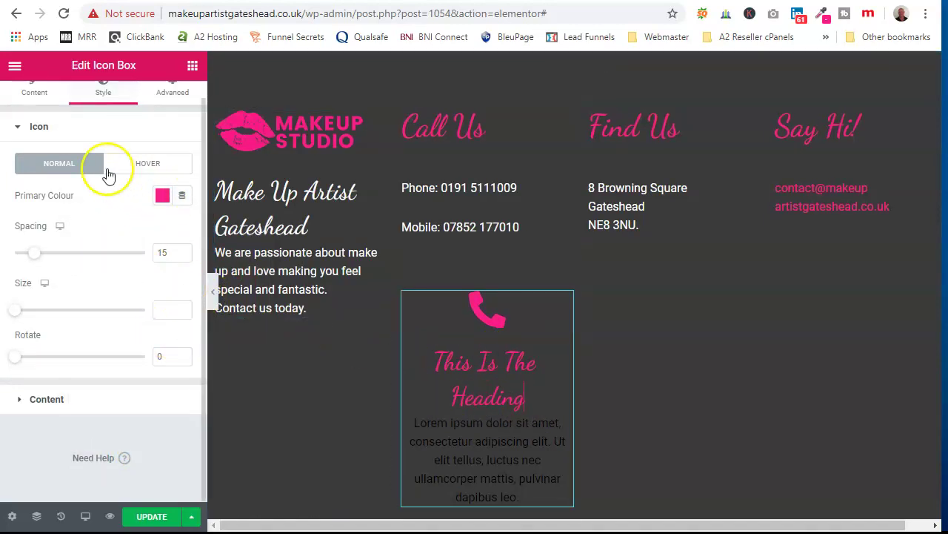
pyautogui.click(41, 92)
# Step: Change the icon box title to 'Call Us' and its description to the studio's landline number
pyautogui.tripleClick(104, 331)
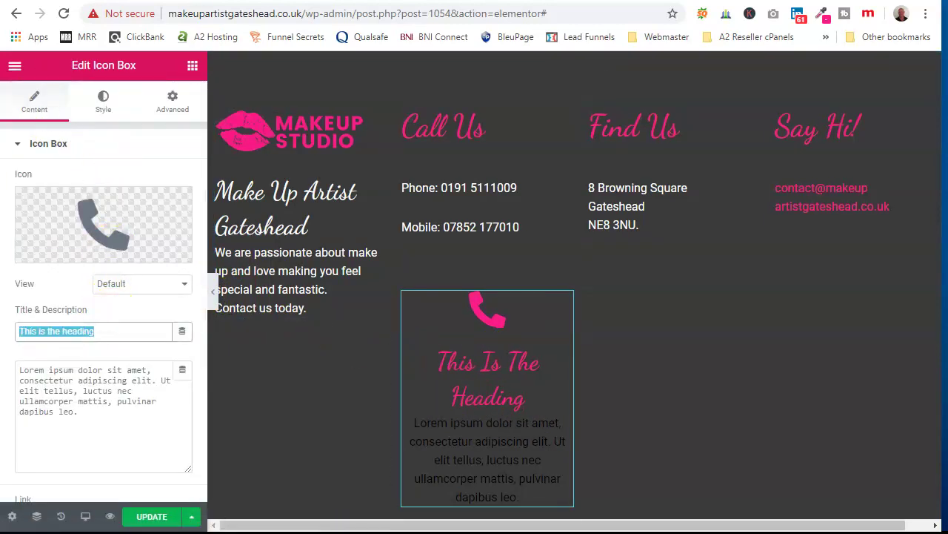
pyautogui.write('Call Us')
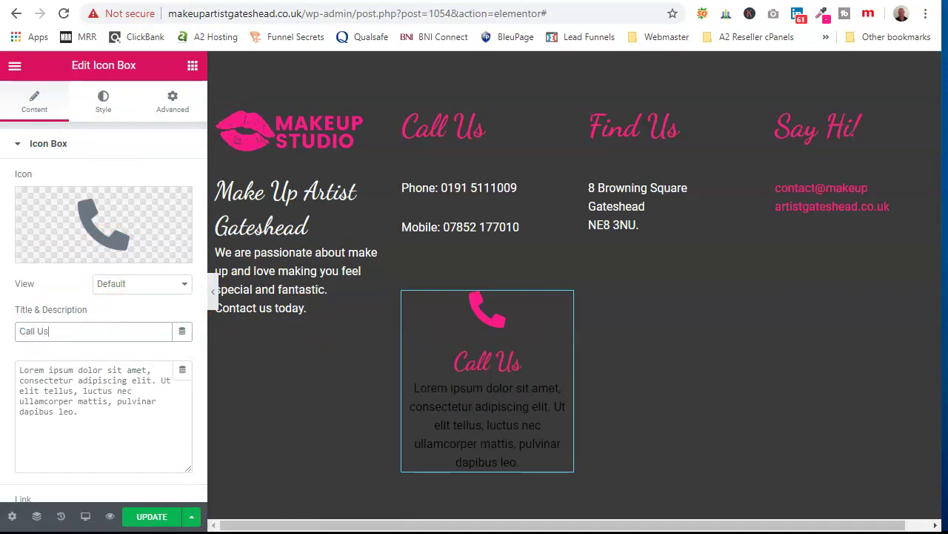
pyautogui.moveTo(108, 434); pyautogui.dragTo(7, 368)
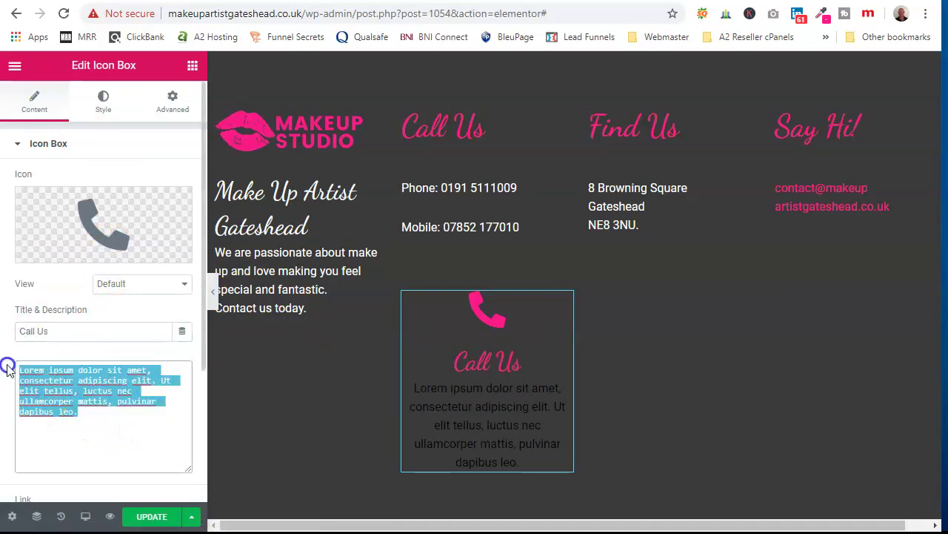
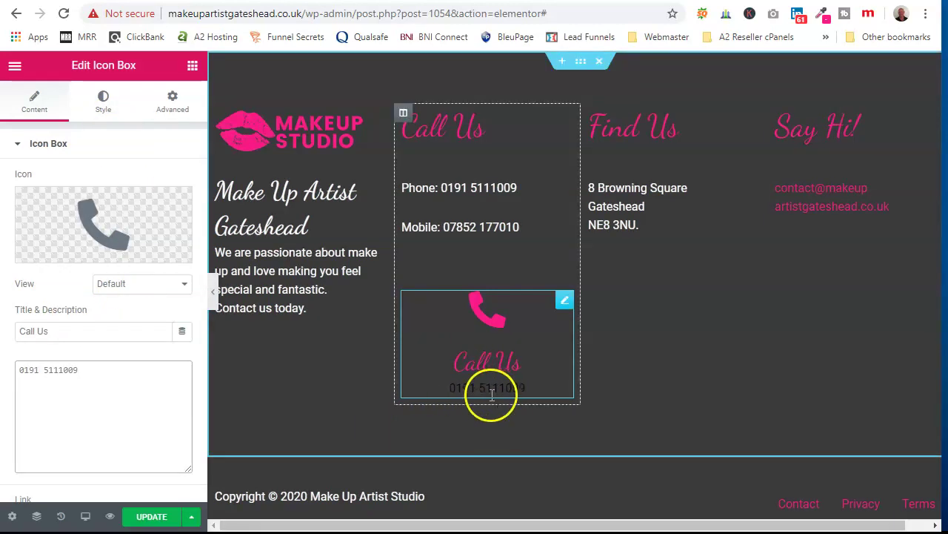
pyautogui.click(104, 100)
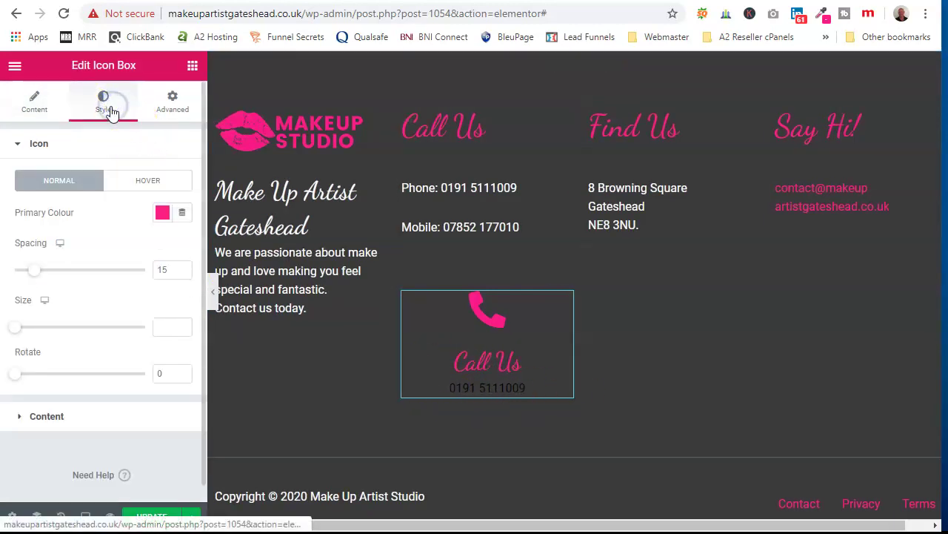
# Step: Make the Call Us description white with a 29 px font size
pyautogui.click(72, 430)
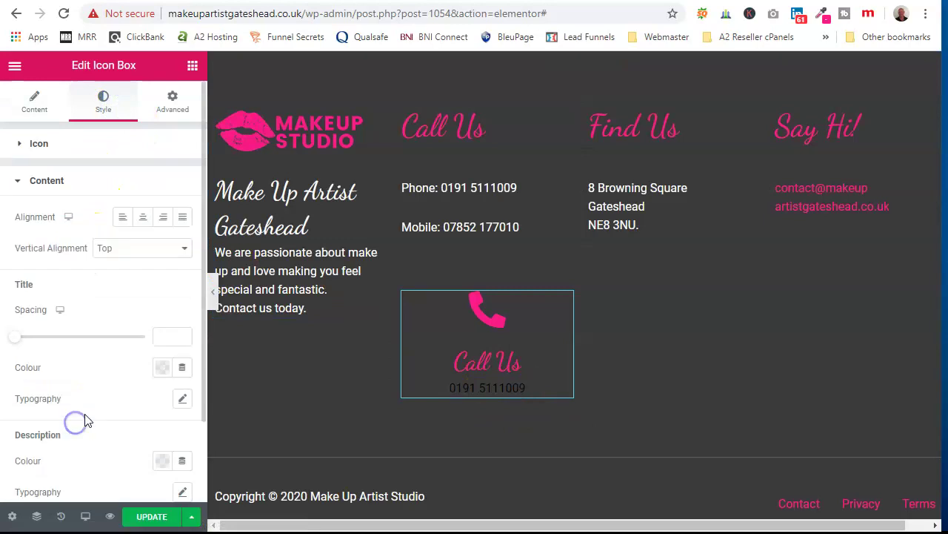
pyautogui.click(164, 365)
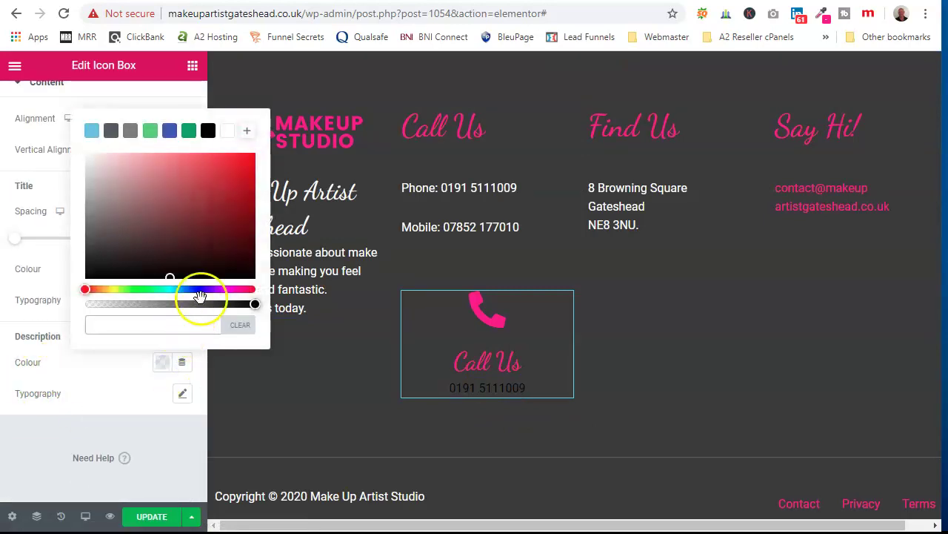
pyautogui.click(227, 131)
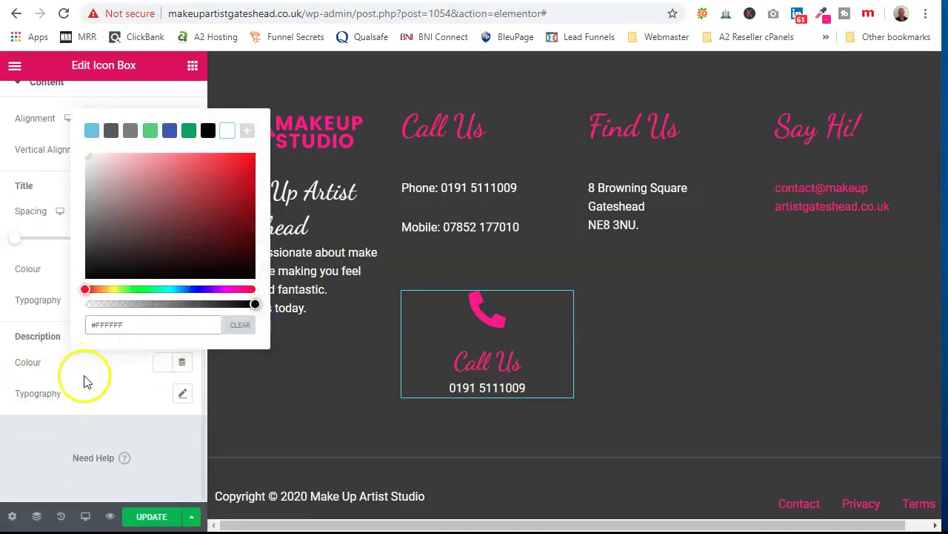
pyautogui.click(182, 398)
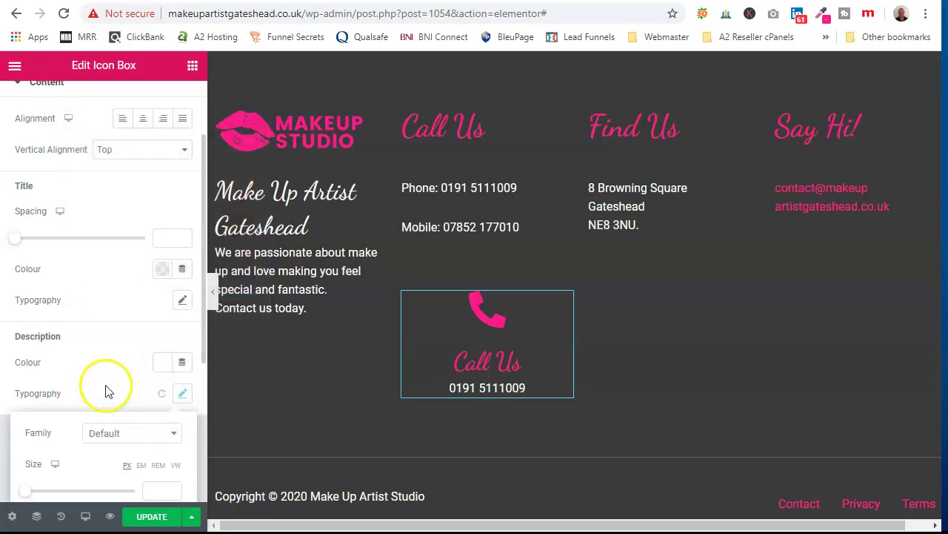
pyautogui.scroll(-2, 102, 374)
pyautogui.moveTo(28, 347); pyautogui.dragTo(43, 343)
pyautogui.scroll(-2, 97, 402)
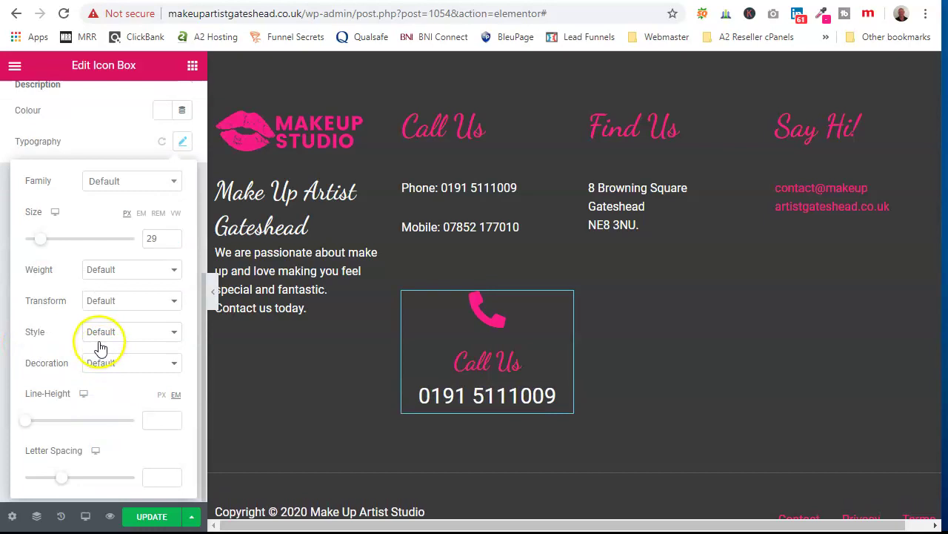
pyautogui.scroll(4, 91, 233)
pyautogui.scroll(2, 46, 117)
# Step: Go back to the icon box Content settings and select the Link field
pyautogui.click(30, 105)
pyautogui.scroll(-2, 30, 259)
pyautogui.click(46, 376)
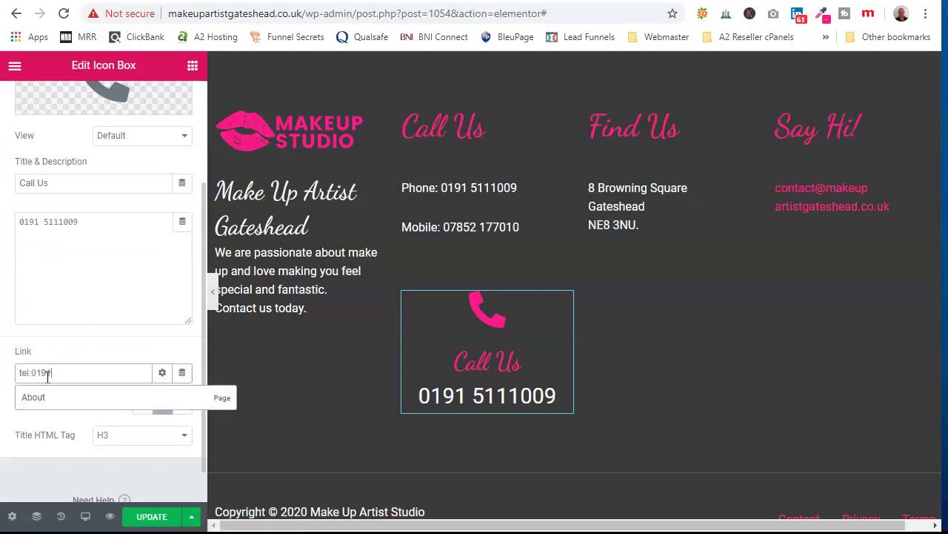
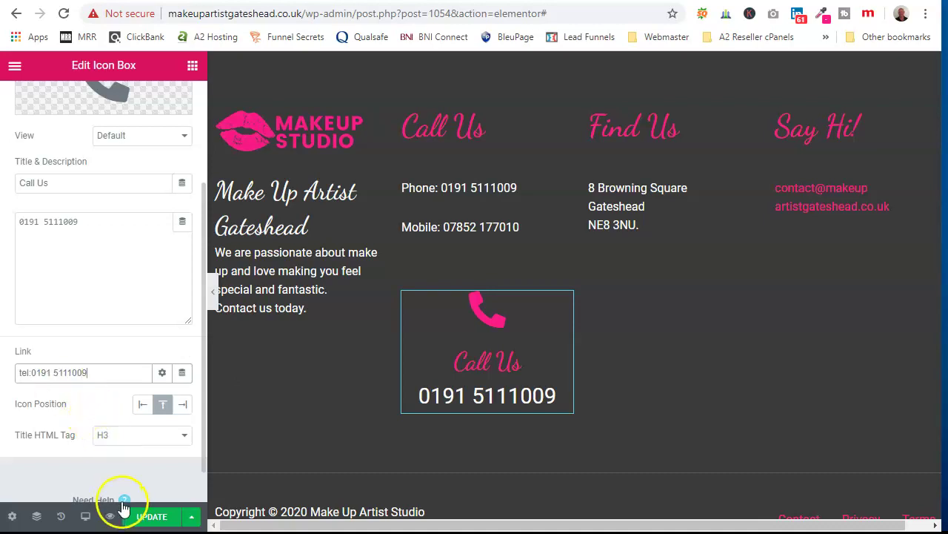
# Step: Finish the tel: link to the landline, update the page, and try Left before keeping Top icon position
pyautogui.click(151, 516)
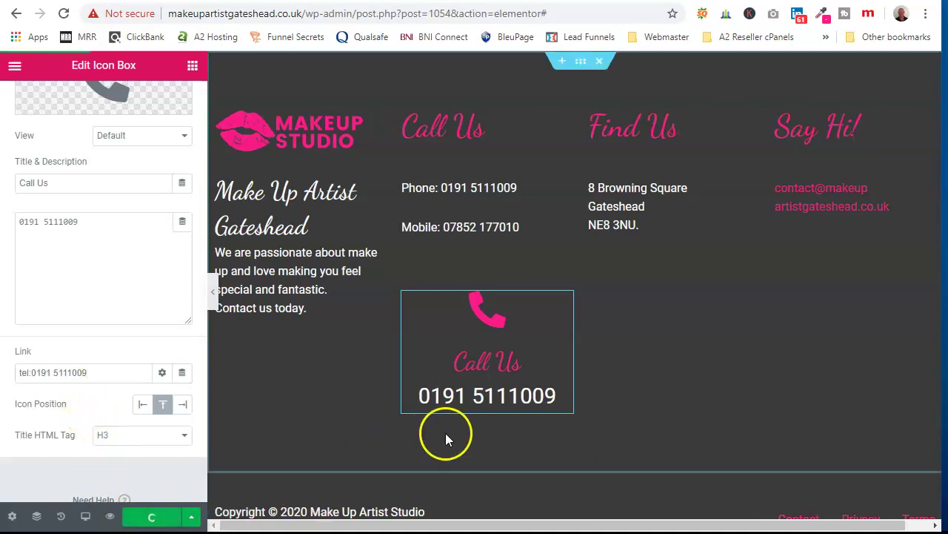
pyautogui.scroll(1, 118, 189)
pyautogui.scroll(-1, 110, 215)
pyautogui.click(142, 404)
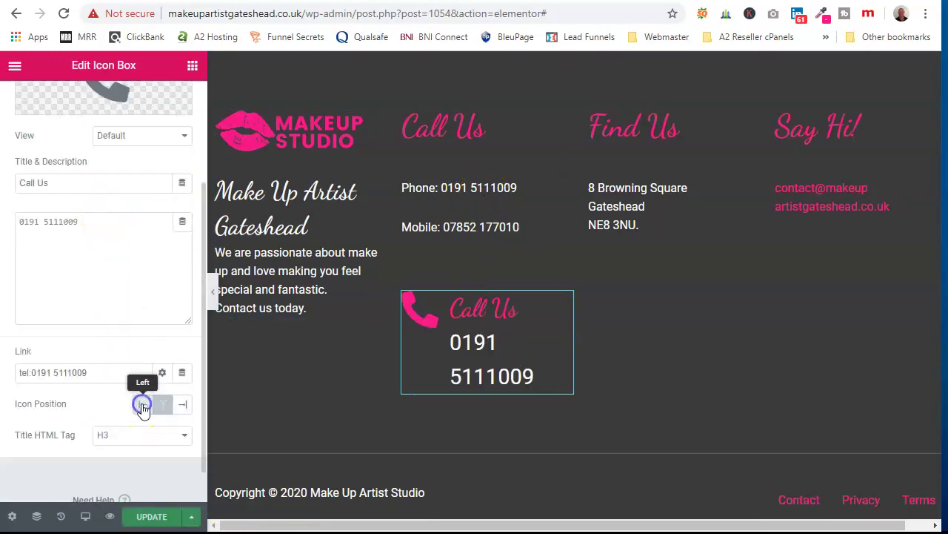
pyautogui.click(162, 404)
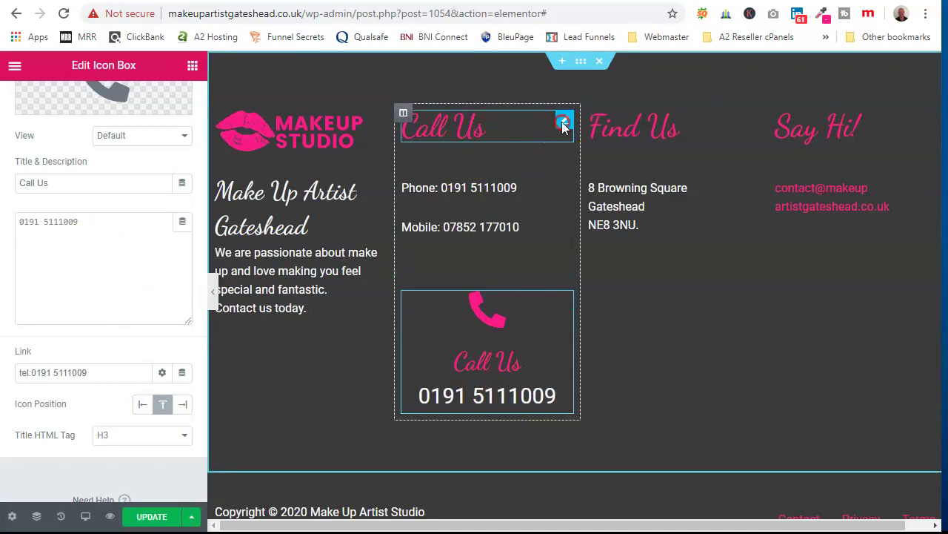
# Step: Delete the old Call Us heading and the phone/mobile text widget
pyautogui.rightClick(563, 126)
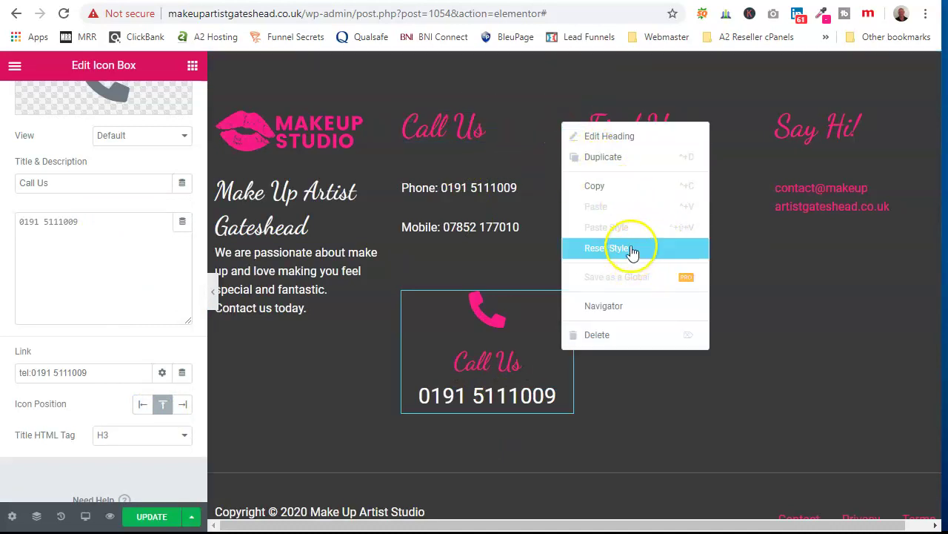
pyautogui.click(608, 335)
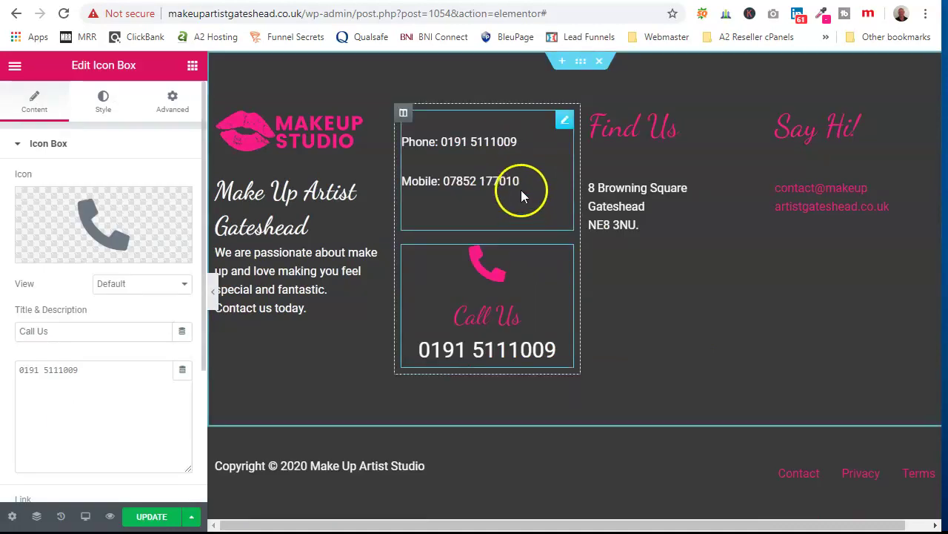
pyautogui.rightClick(564, 121)
pyautogui.click(619, 329)
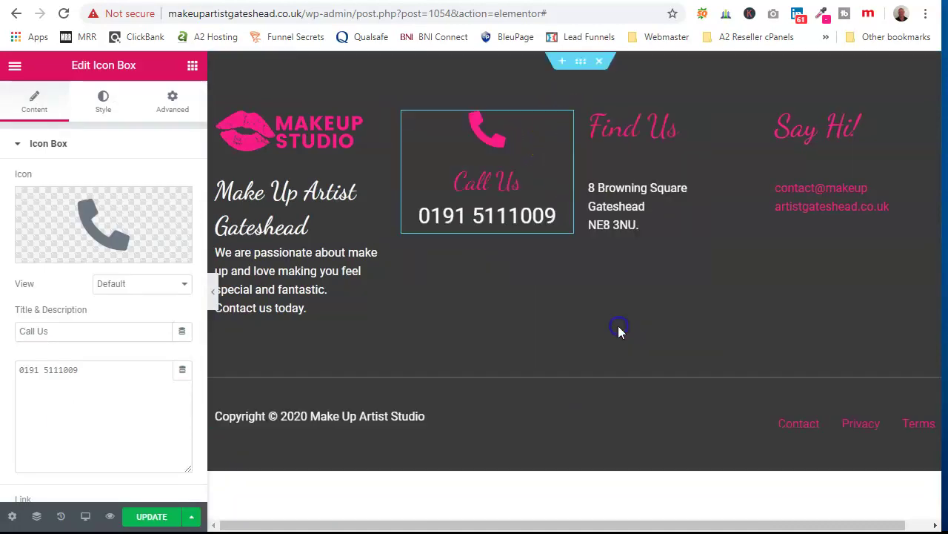
# Step: Set the icon box View to Framed so the phone icon sits in a circle
pyautogui.click(148, 289)
pyautogui.click(144, 322)
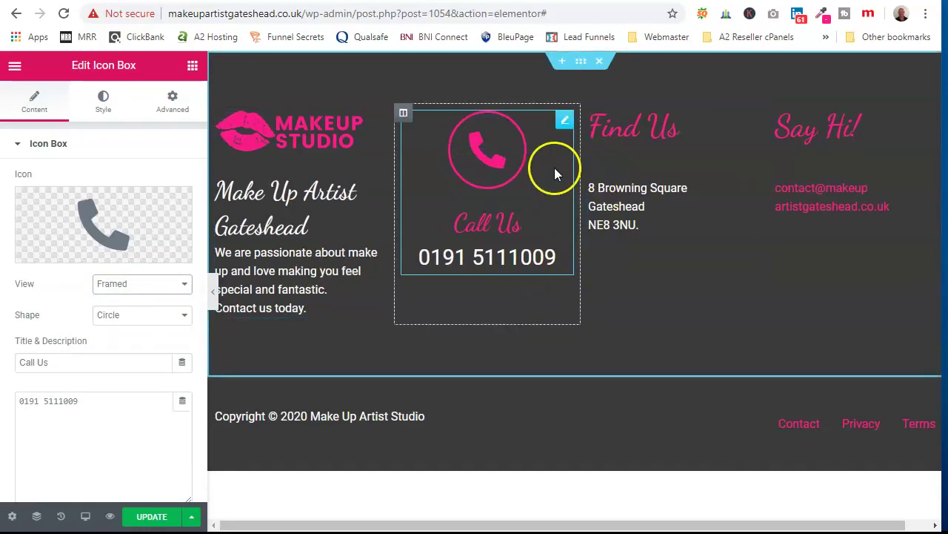
pyautogui.rightClick(563, 128)
# Step: Duplicate the framed icon box into the Find Us column and delete the Find Us heading
pyautogui.click(599, 160)
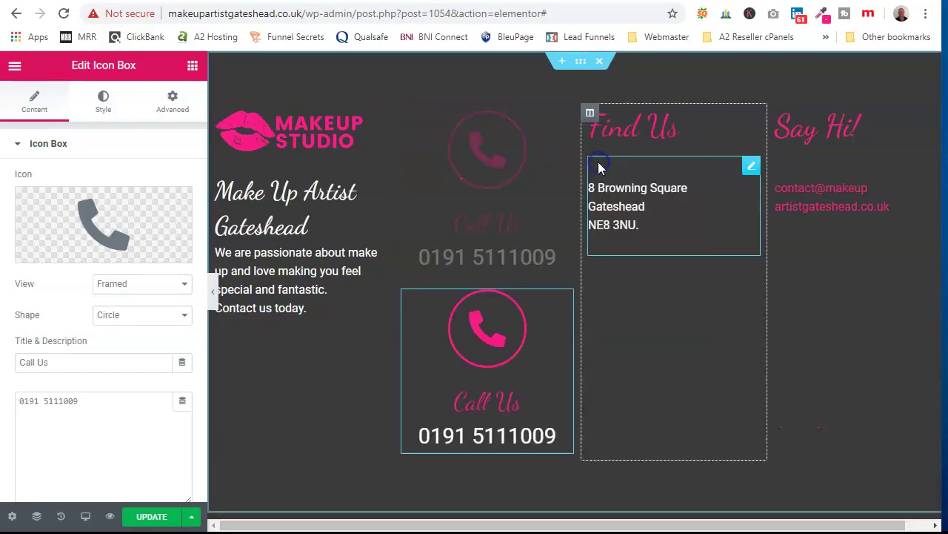
pyautogui.moveTo(563, 299); pyautogui.dragTo(638, 107)
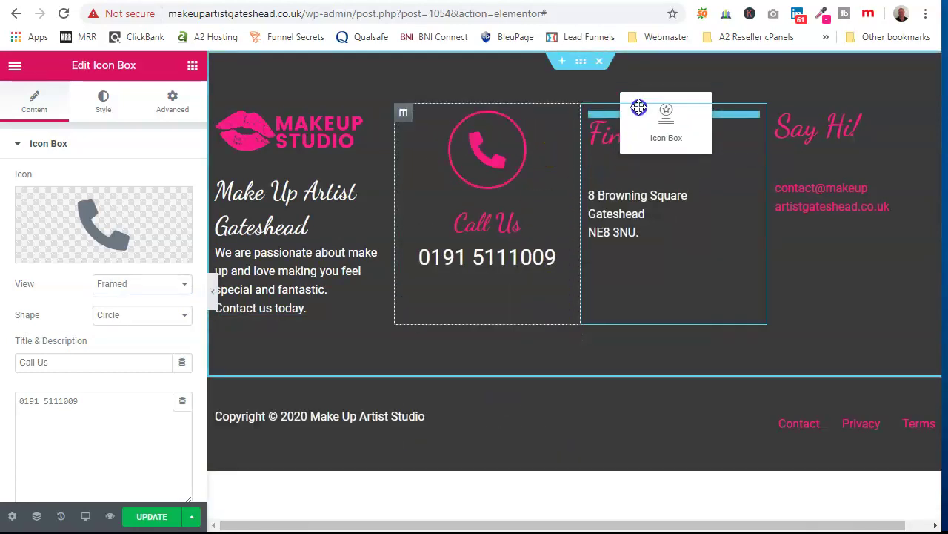
pyautogui.moveTo(665, 157); pyautogui.dragTo(666, 159)
pyautogui.rightClick(747, 311)
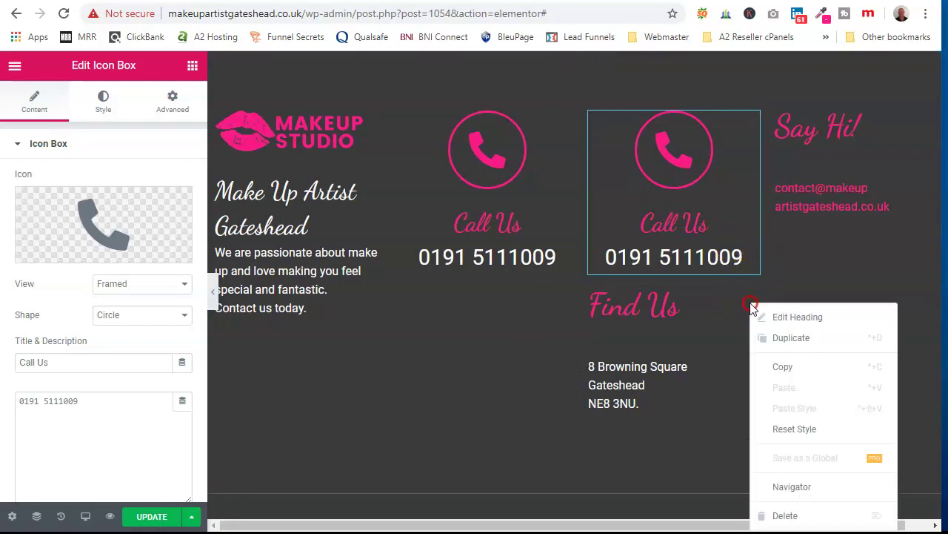
pyautogui.click(803, 518)
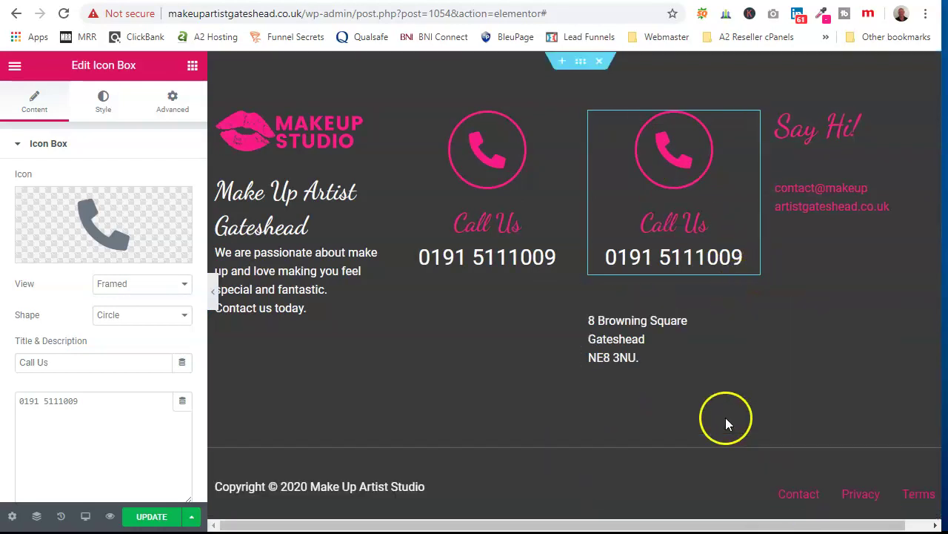
# Step: Retitle the copied box from Call Us to Visit Us
pyautogui.click(663, 235)
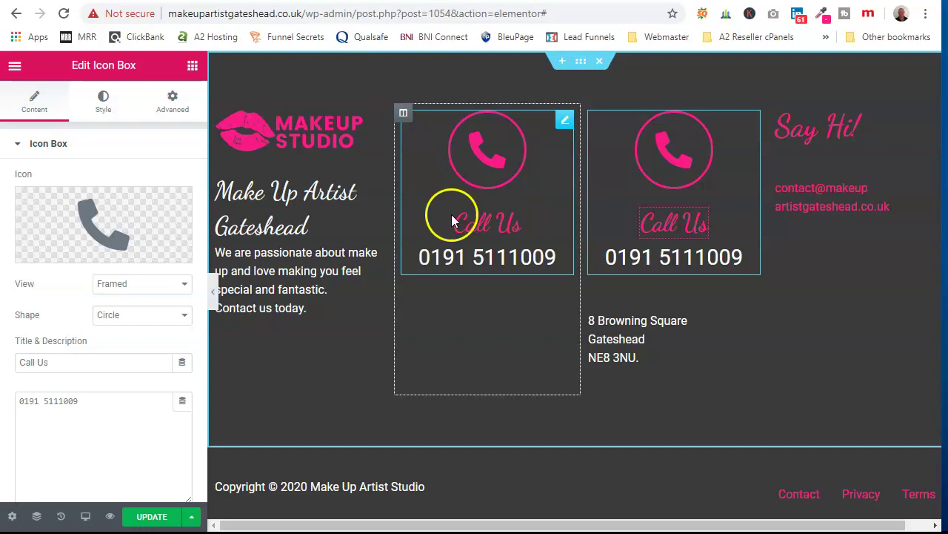
pyautogui.doubleClick(34, 363)
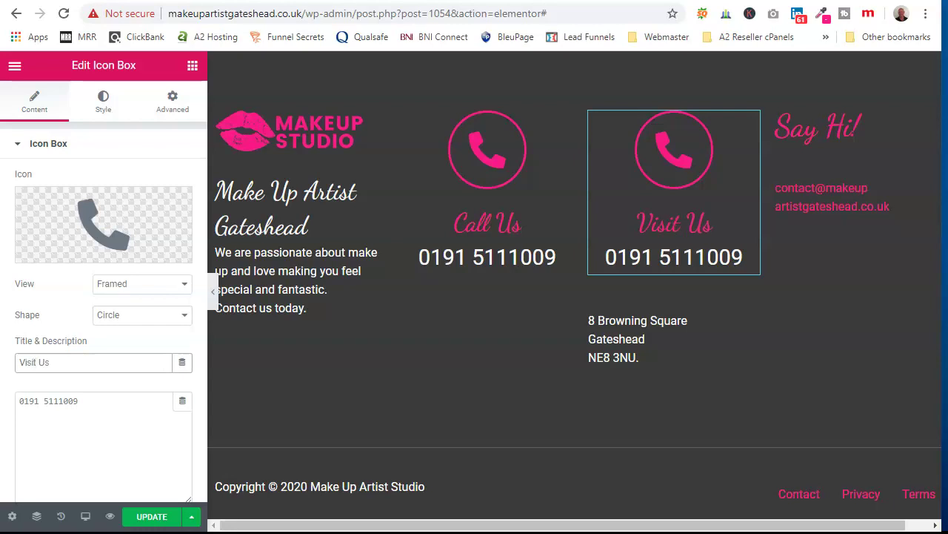
pyautogui.click(651, 363)
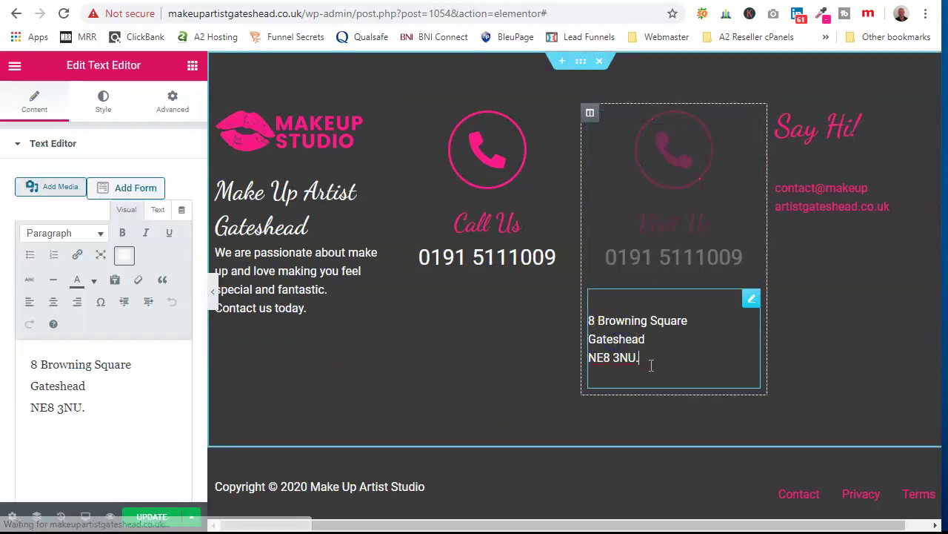
# Step: Copy the studio's address from the Text Editor widget
pyautogui.moveTo(652, 364); pyautogui.dragTo(575, 318)
pyautogui.rightClick(652, 363)
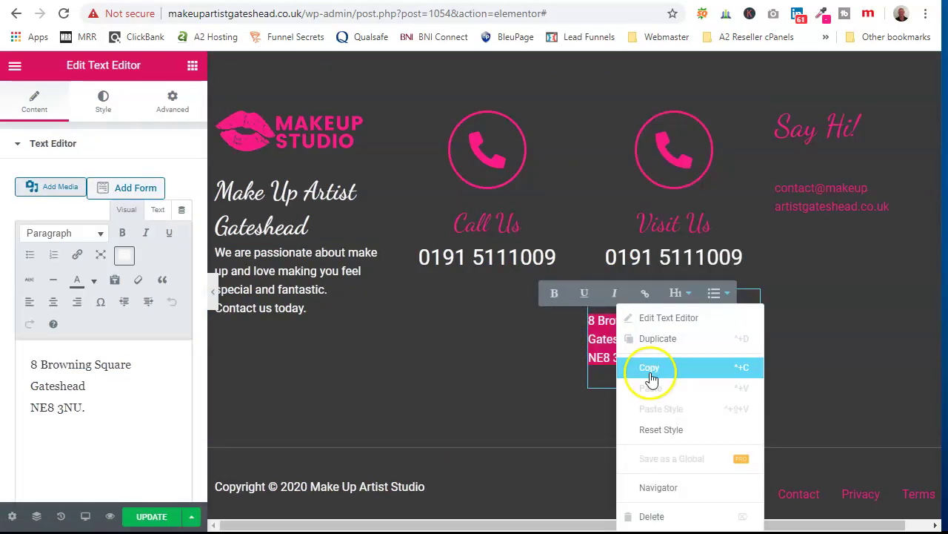
pyautogui.click(649, 368)
pyautogui.moveTo(114, 398); pyautogui.dragTo(19, 362)
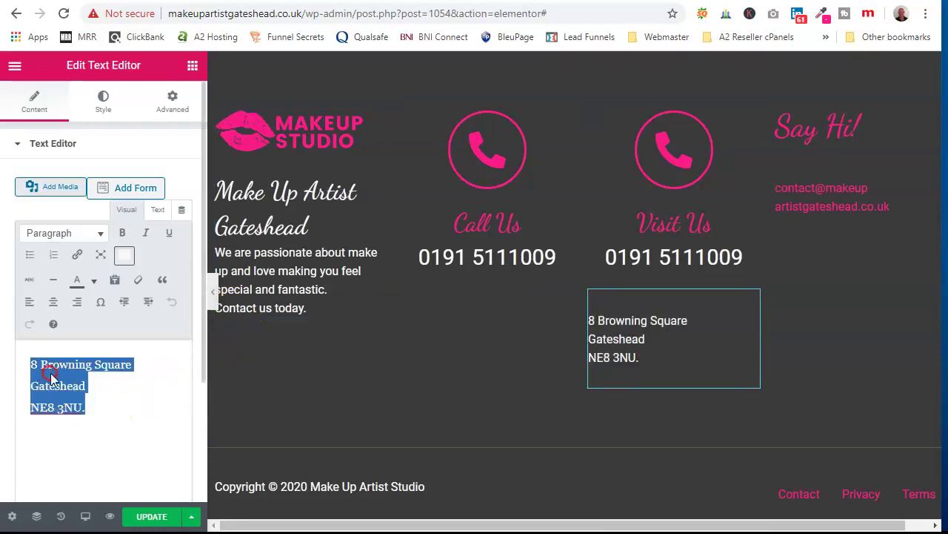
pyautogui.rightClick(50, 378)
pyautogui.click(81, 176)
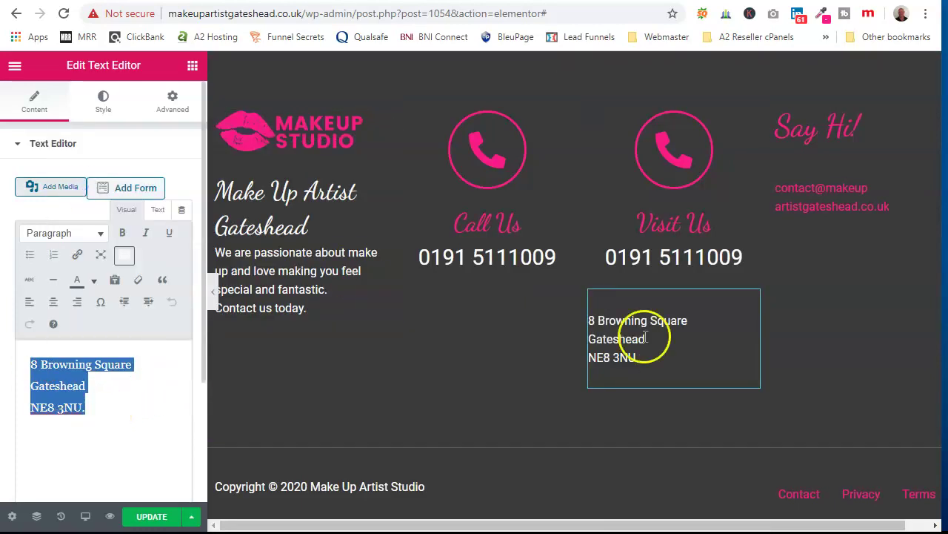
# Step: Paste the address over the phone number in the Visit Us description
pyautogui.click(695, 253)
pyautogui.moveTo(79, 401); pyautogui.dragTo(21, 401)
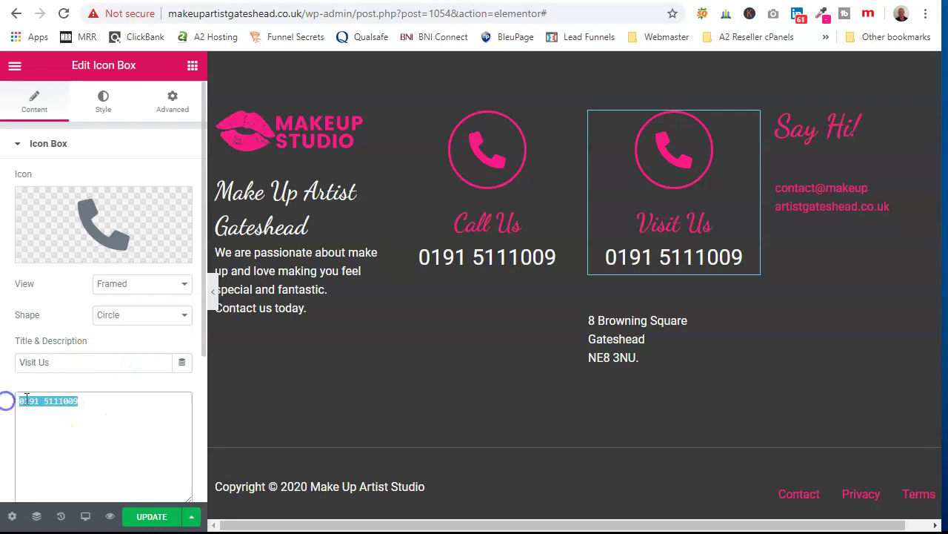
pyautogui.rightClick(26, 401)
pyautogui.click(78, 193)
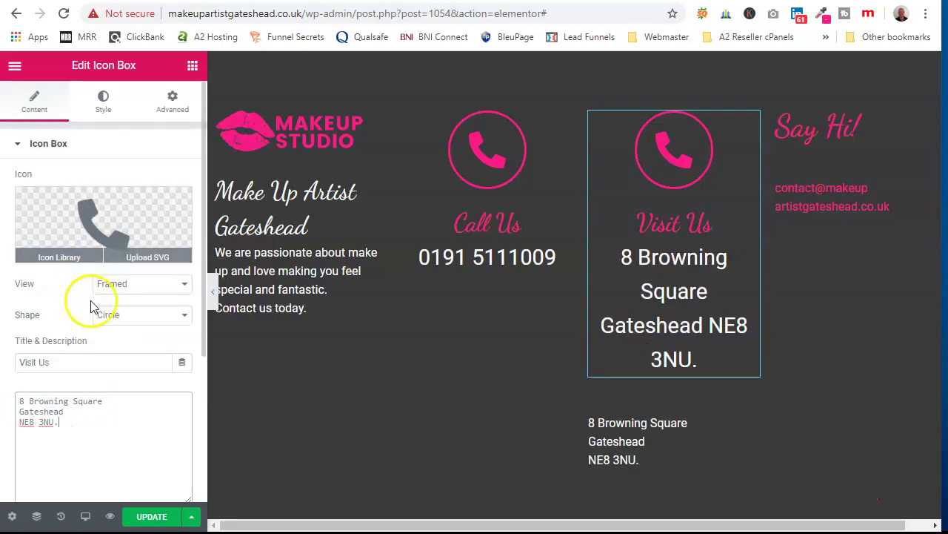
pyautogui.click(103, 100)
pyautogui.scroll(-3, 106, 329)
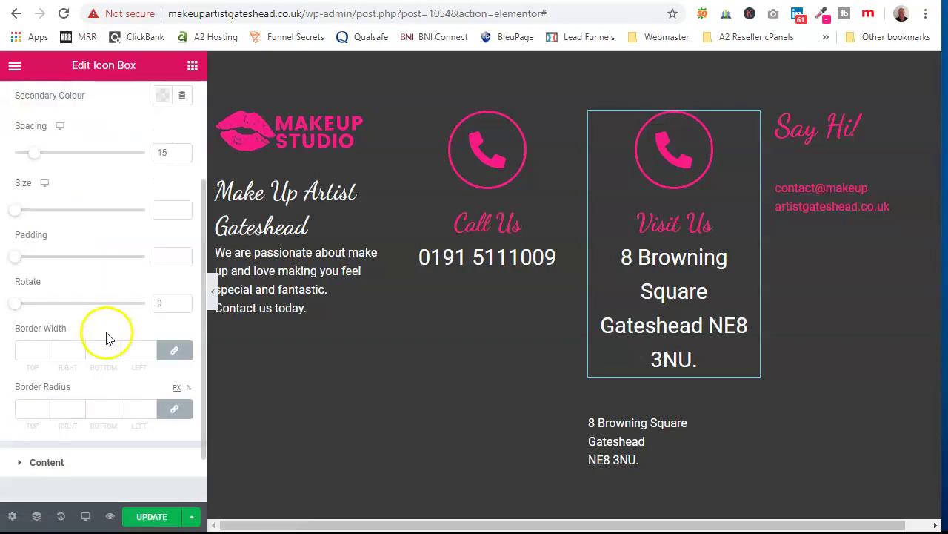
# Step: Reduce the Visit Us description font size to 24 px
pyautogui.click(95, 470)
pyautogui.scroll(-2, 96, 415)
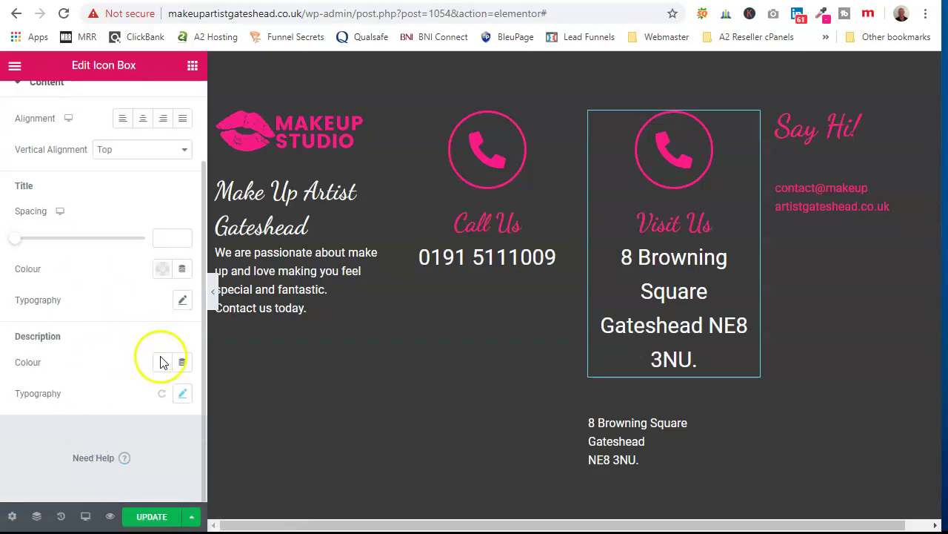
pyautogui.click(181, 394)
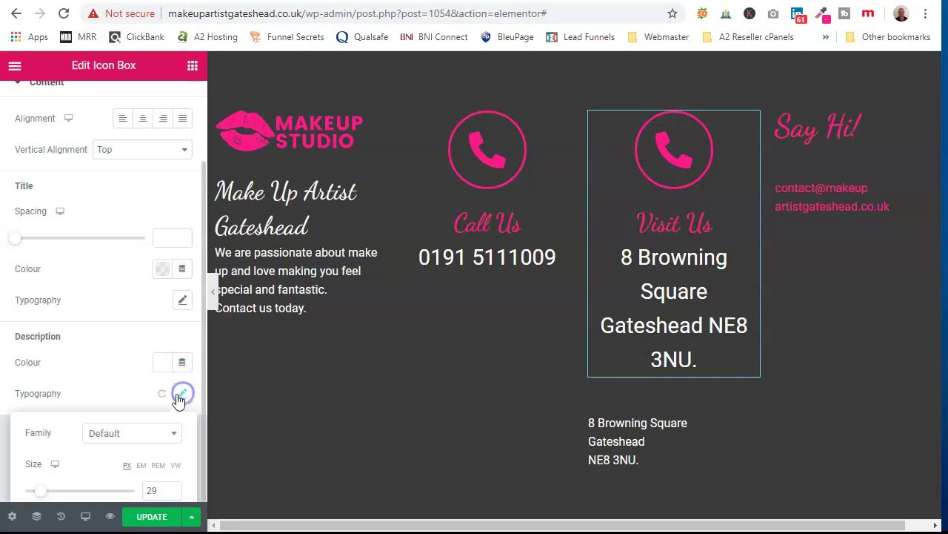
pyautogui.scroll(-3, 145, 435)
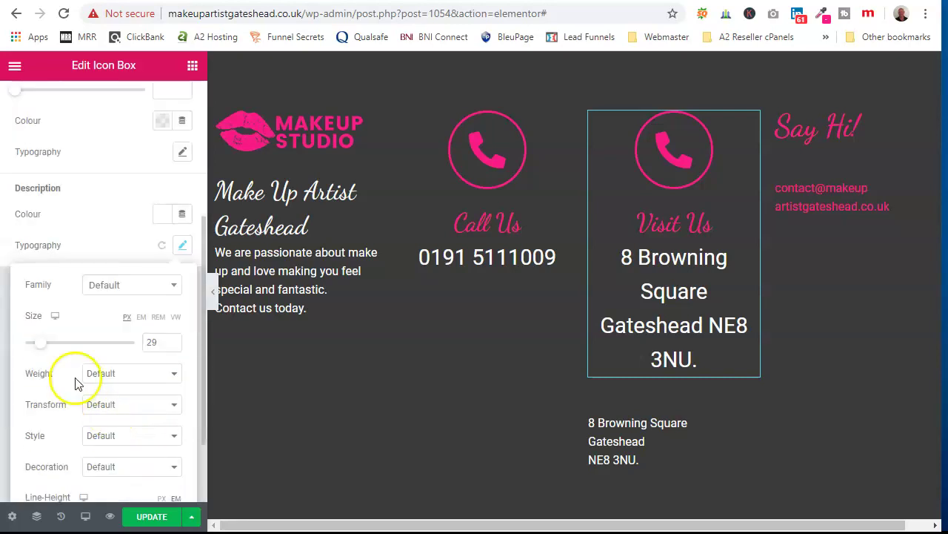
pyautogui.click(171, 346)
pyautogui.click(172, 346)
pyautogui.click(172, 346)
pyautogui.click(171, 346)
pyautogui.click(171, 346)
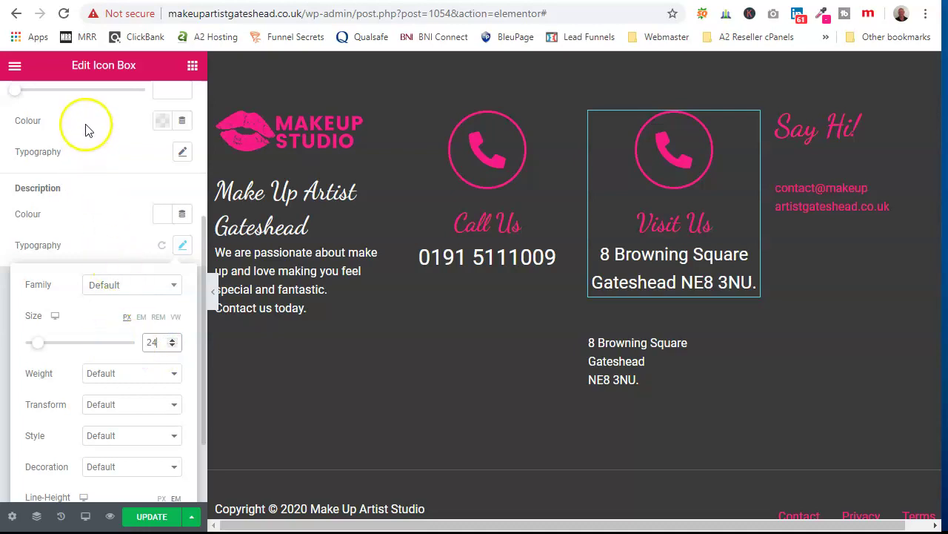
pyautogui.scroll(3, 78, 170)
# Step: Add commas to the Visit Us address and delete the leftover address text widget
pyautogui.click(29, 104)
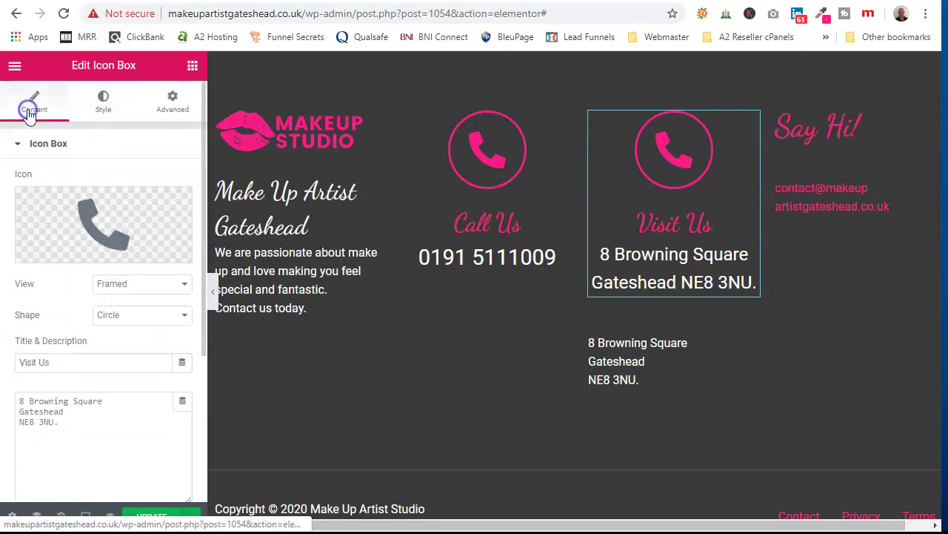
pyautogui.click(65, 410)
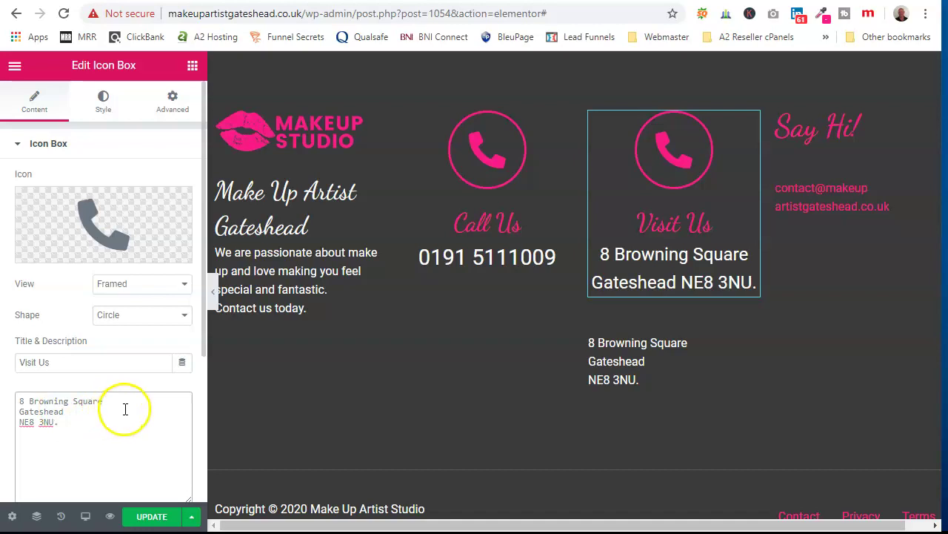
pyautogui.write(',,')
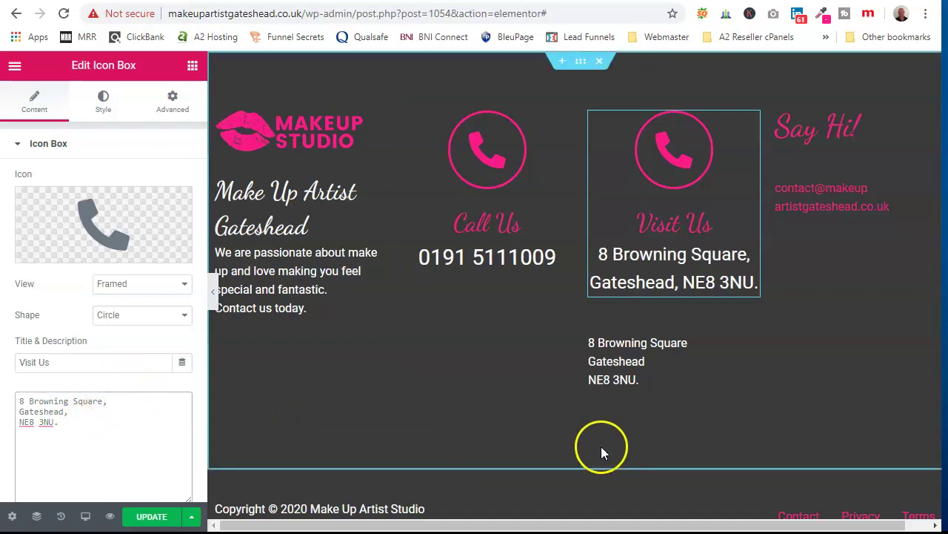
pyautogui.rightClick(750, 324)
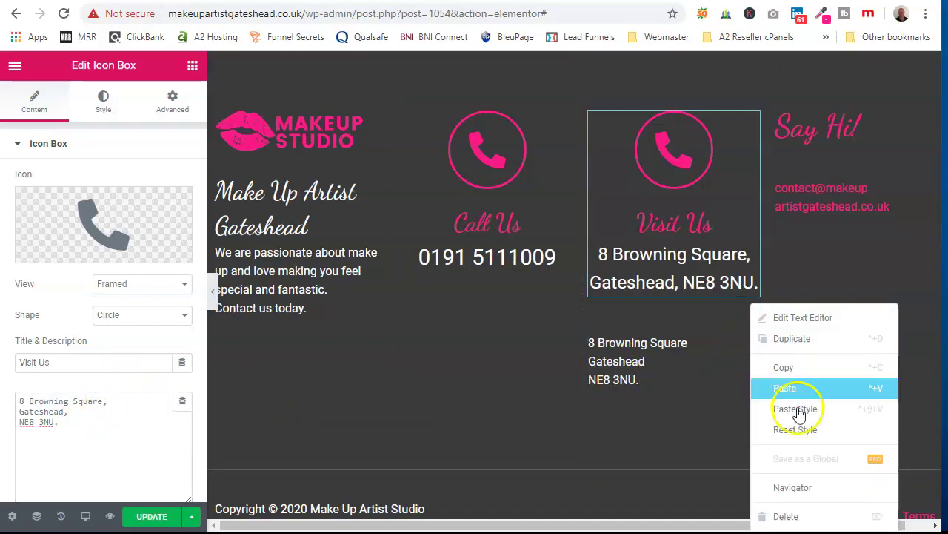
pyautogui.click(817, 517)
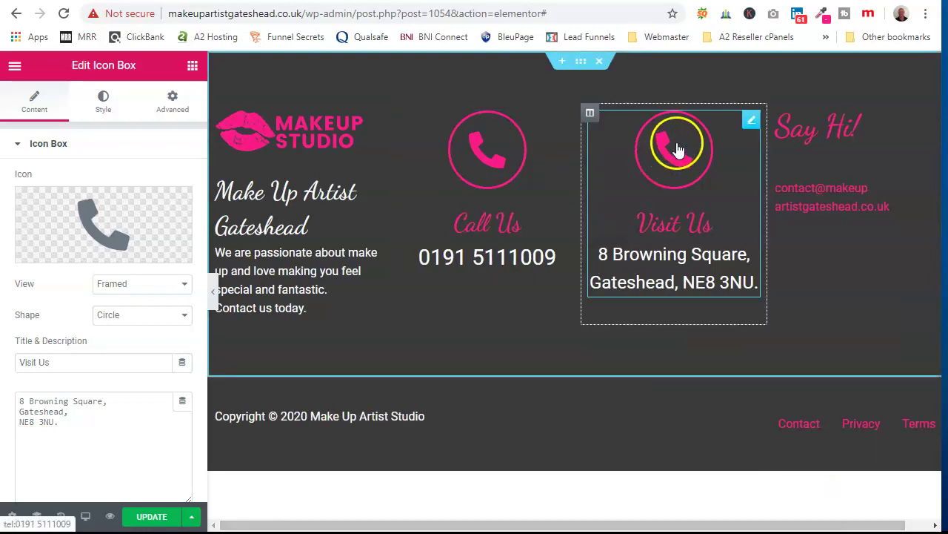
# Step: Give the Visit Us box the Map marker icon from the Icon Library
pyautogui.click(140, 206)
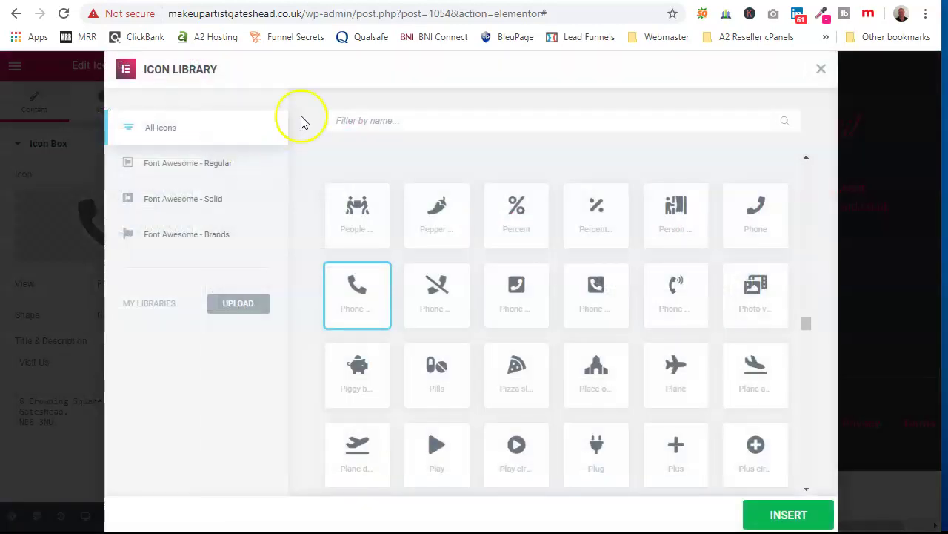
pyautogui.click(355, 128)
pyautogui.write('map')
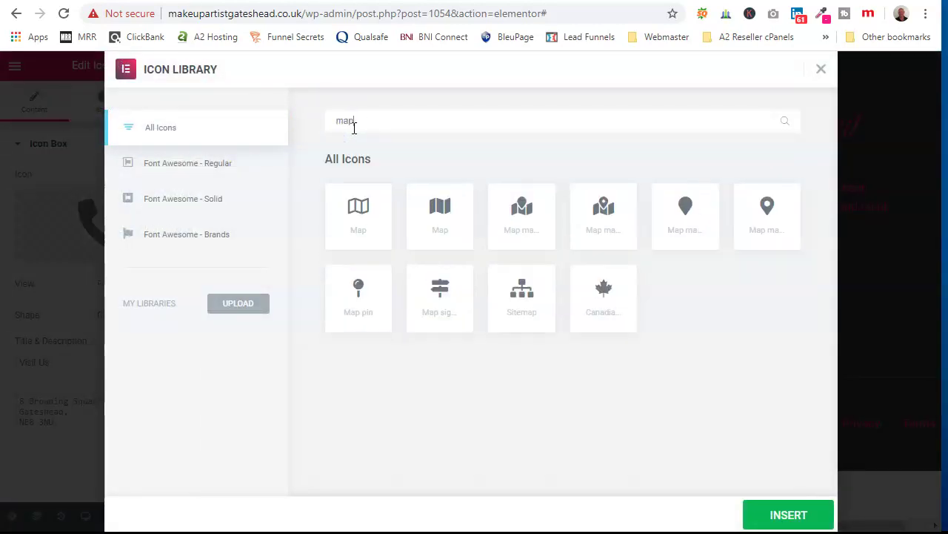
pyautogui.click(372, 212)
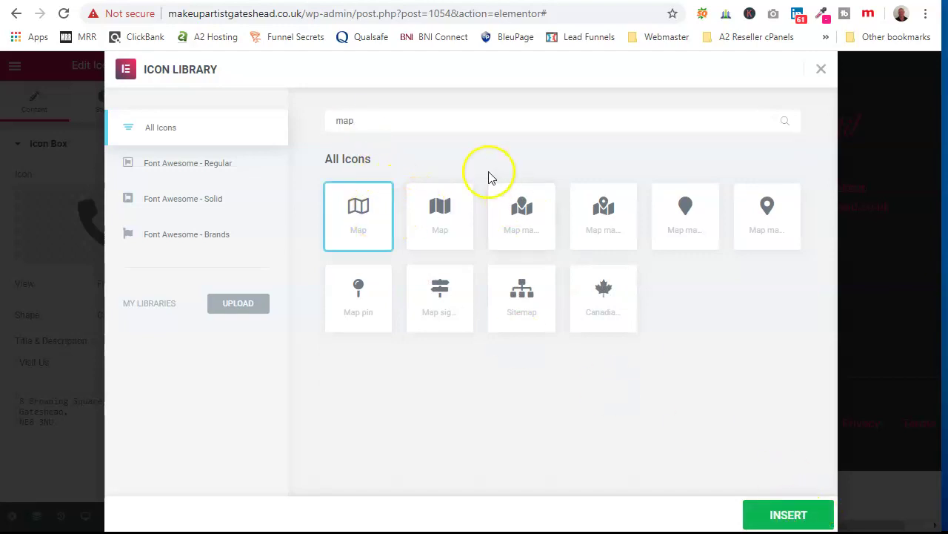
pyautogui.click(587, 216)
pyautogui.click(821, 502)
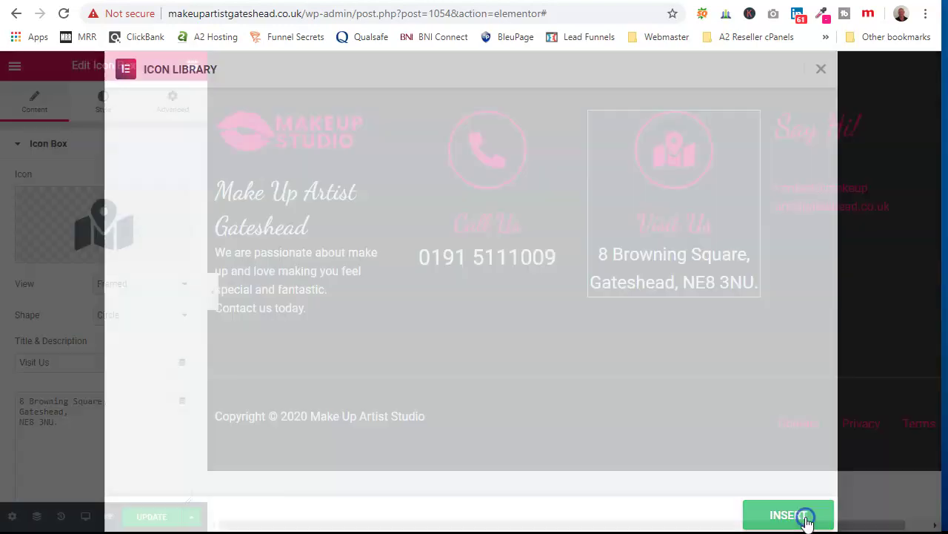
# Step: Duplicate Visit Us into the Say Hi! column, give it a solid Envelope icon, and retitle it Message Us
pyautogui.rightClick(751, 126)
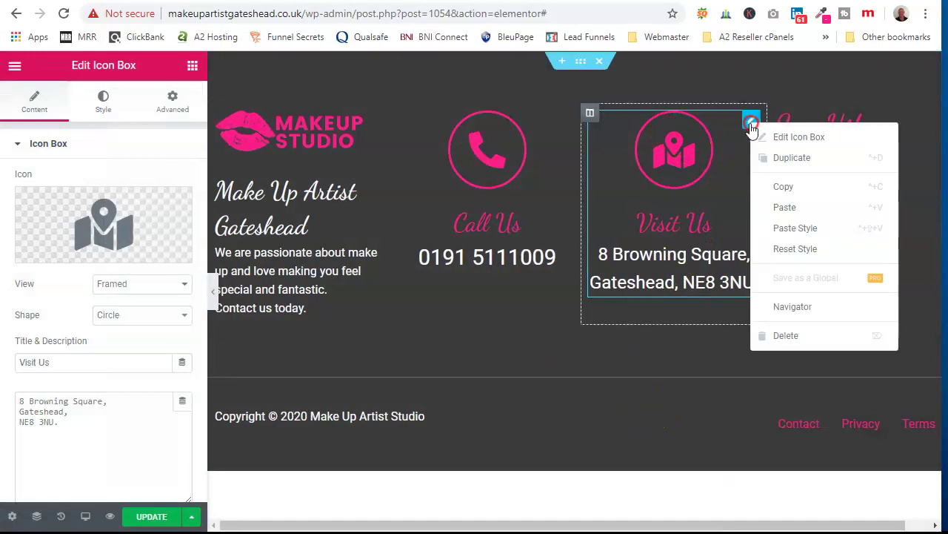
pyautogui.click(788, 169)
pyautogui.moveTo(751, 322); pyautogui.dragTo(889, 207)
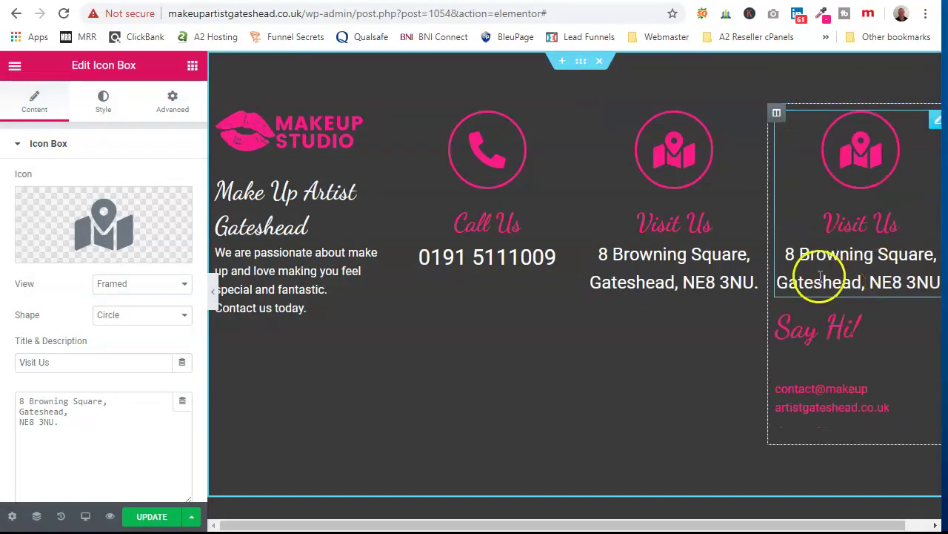
pyautogui.click(118, 216)
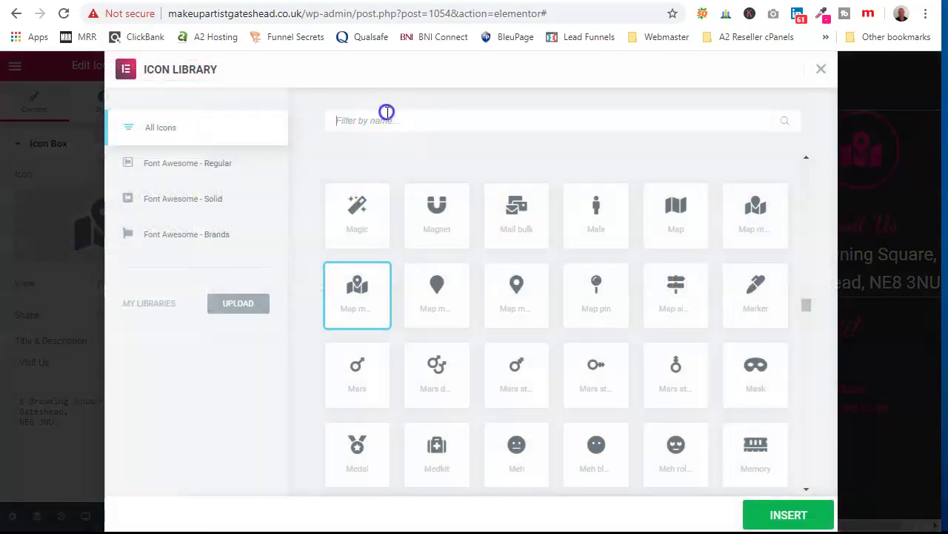
pyautogui.click(386, 112)
pyautogui.write('env')
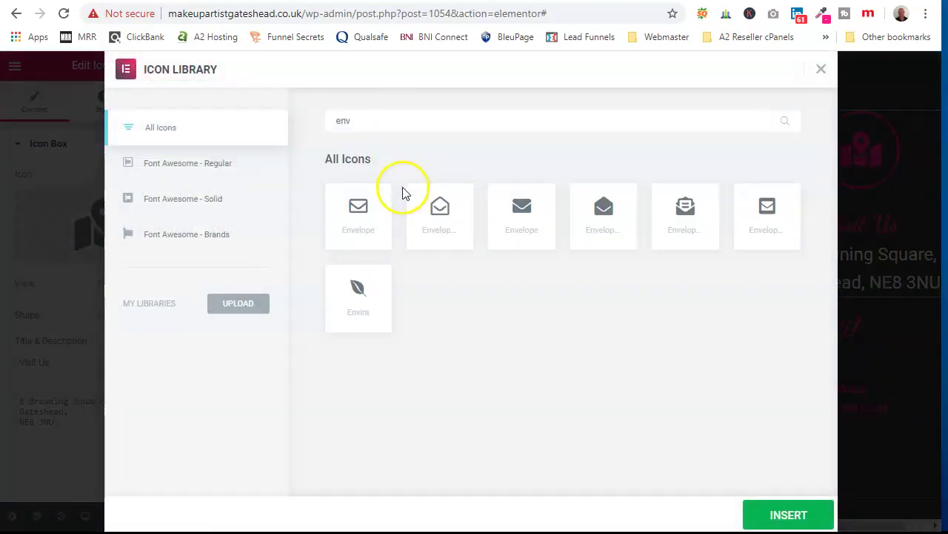
pyautogui.click(534, 220)
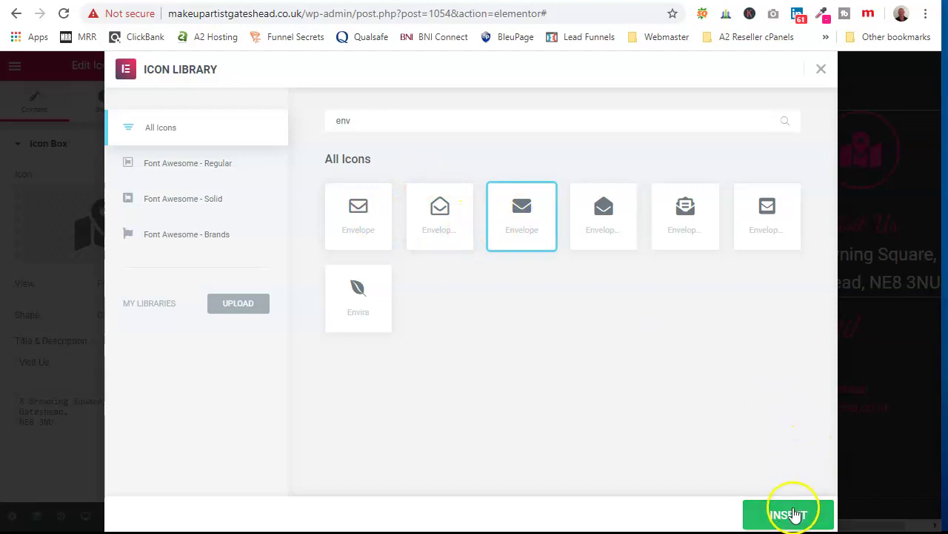
pyautogui.click(794, 514)
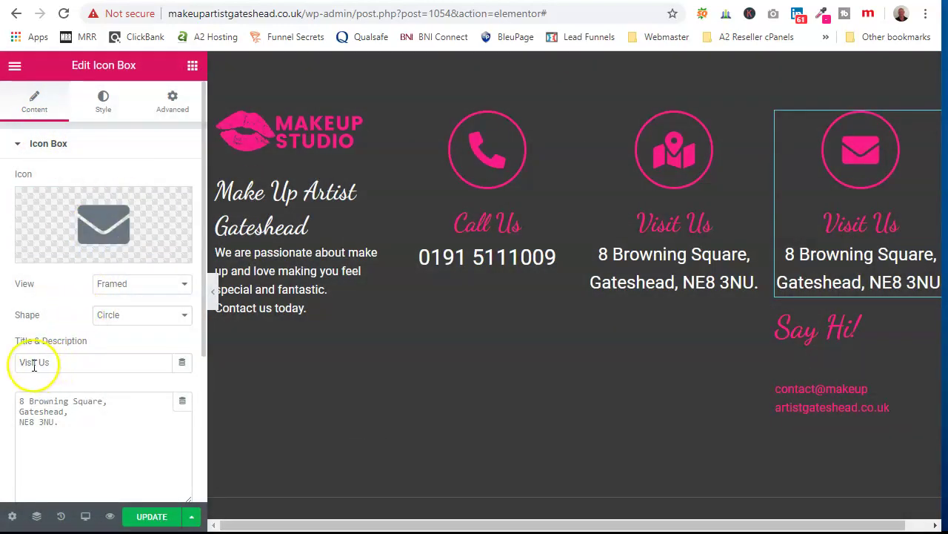
pyautogui.moveTo(37, 363); pyautogui.dragTo(15, 365)
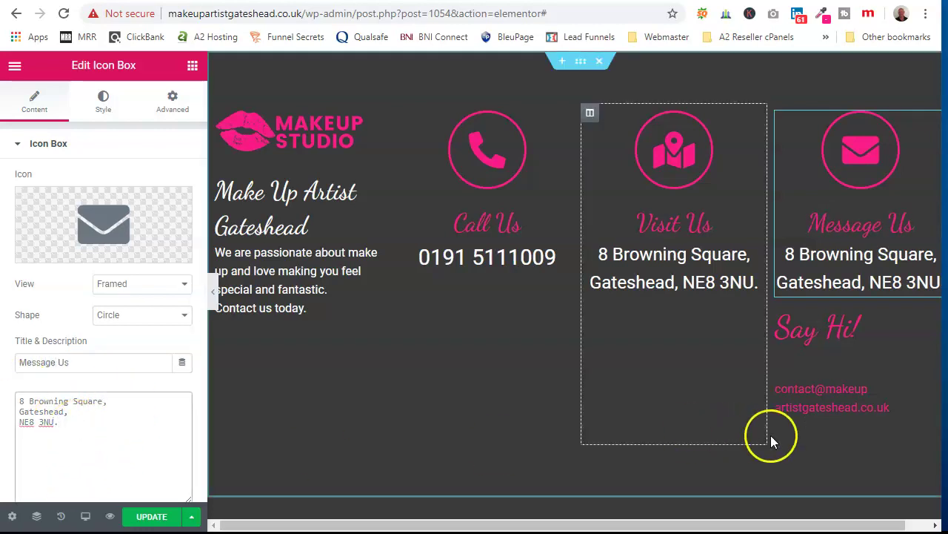
# Step: Check where the existing Say Hi! e-mail link points
pyautogui.click(810, 420)
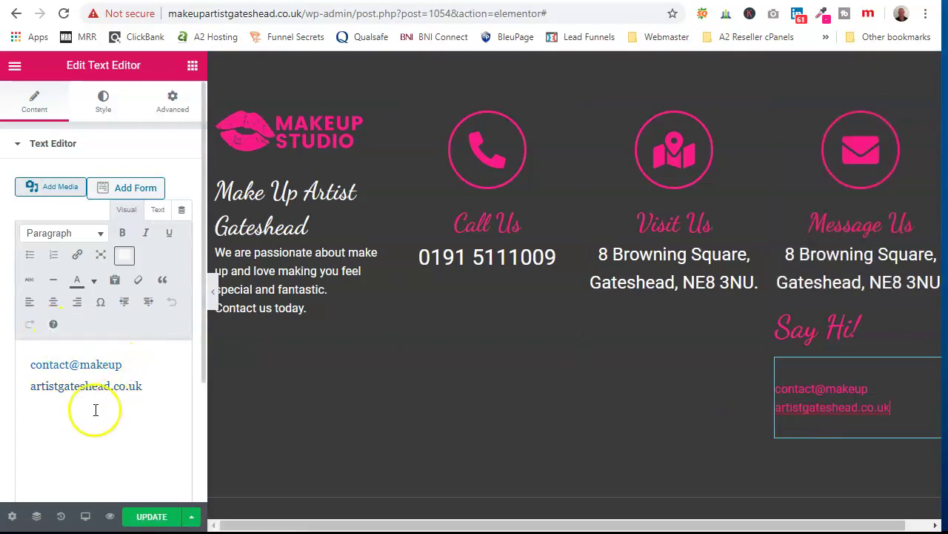
pyautogui.doubleClick(85, 384)
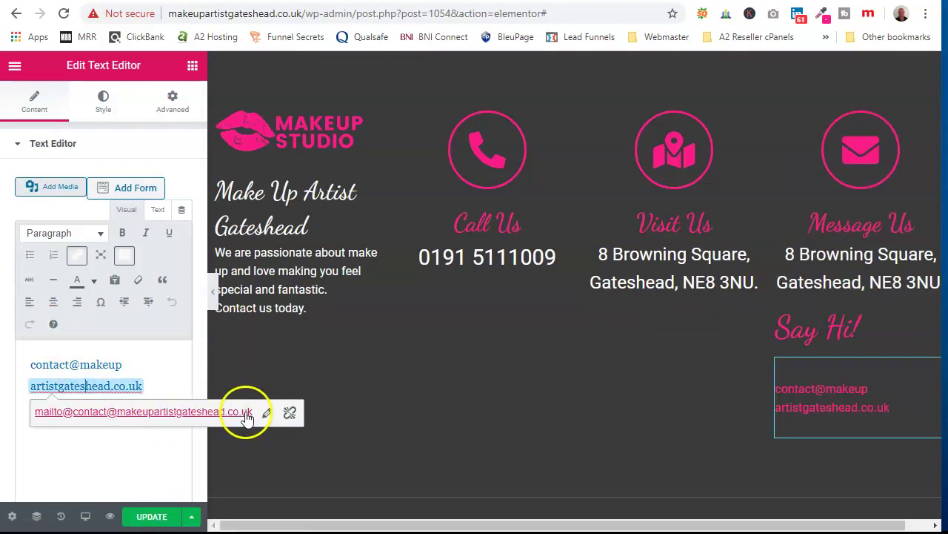
pyautogui.click(156, 412)
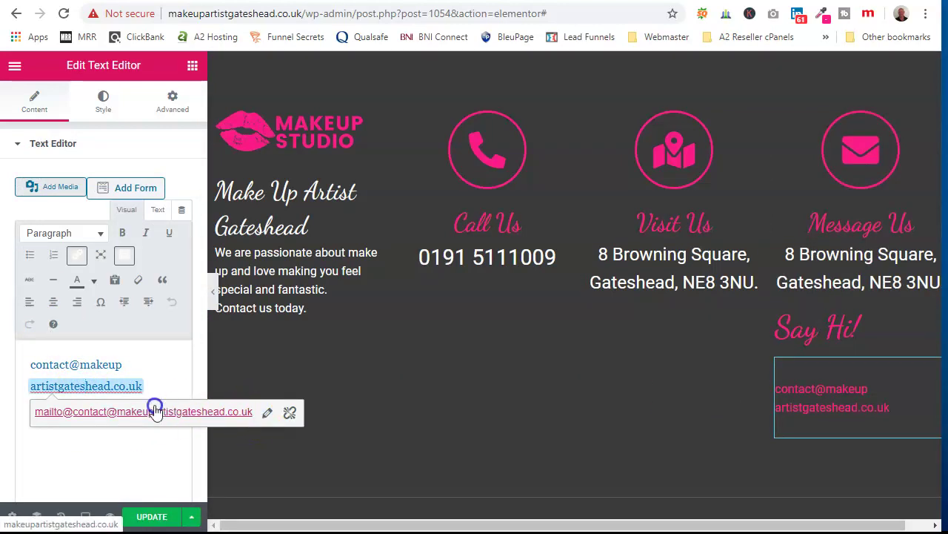
pyautogui.click(63, 415)
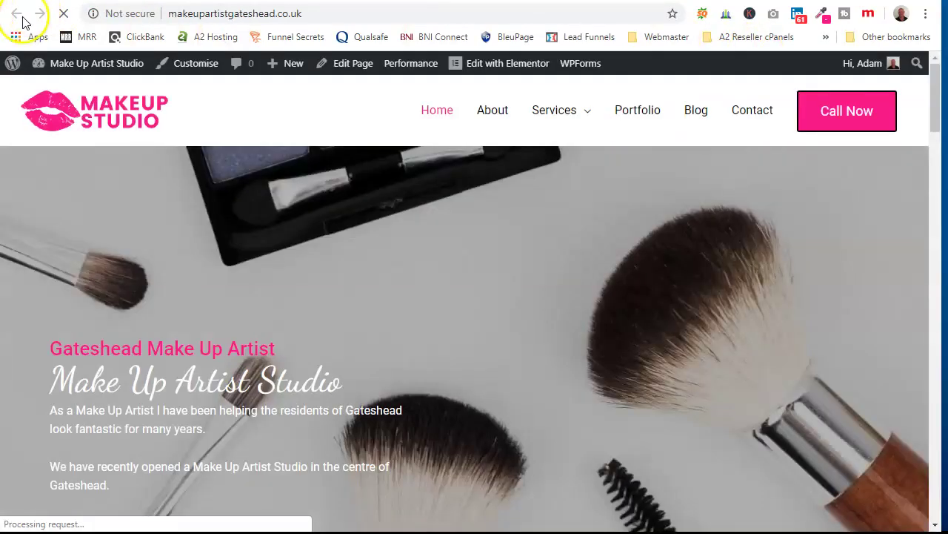
pyautogui.click(17, 14)
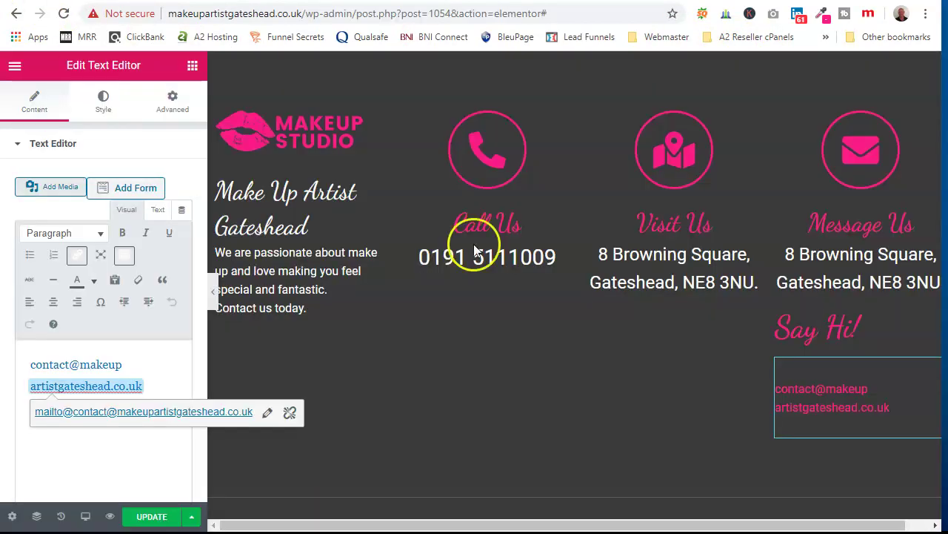
# Step: Replace the Message Us description with the studio's contact e-mail and copy it
pyautogui.click(794, 260)
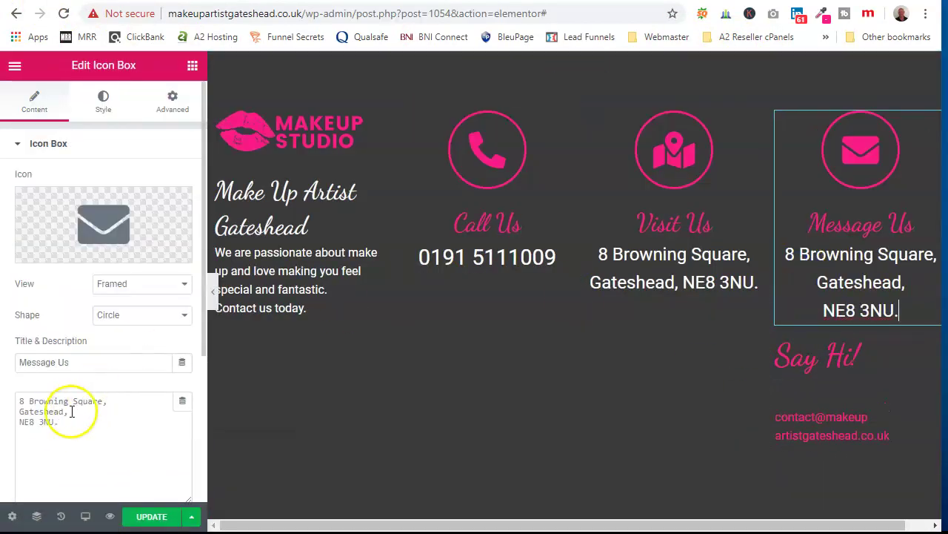
pyautogui.moveTo(63, 423); pyautogui.dragTo(9, 399)
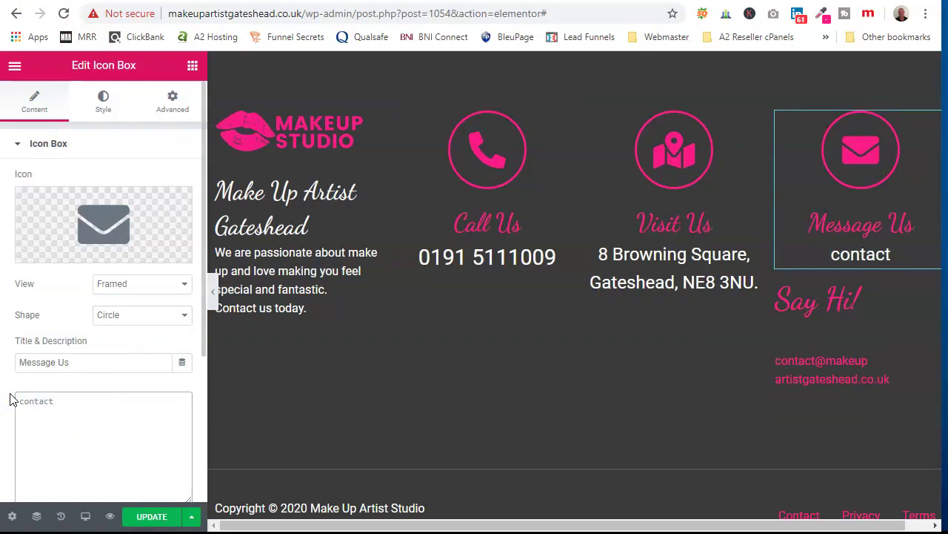
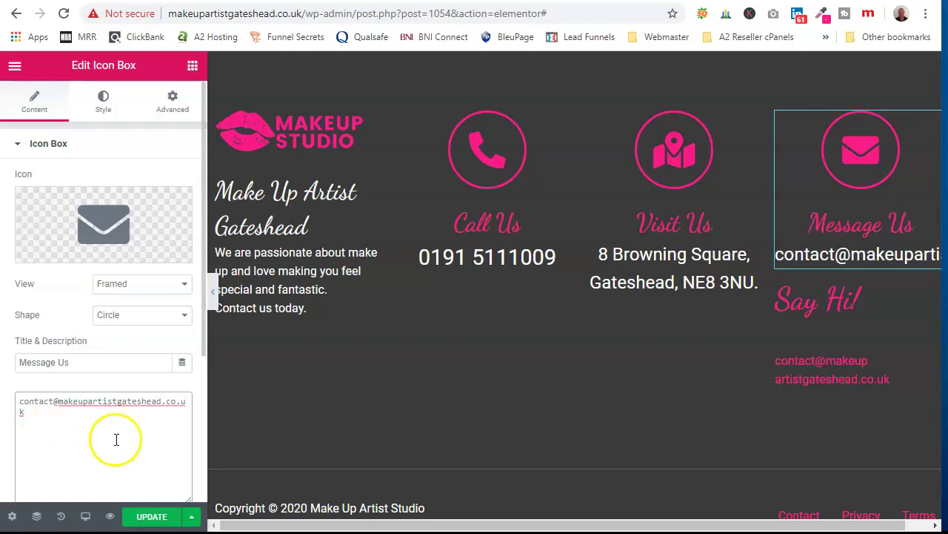
pyautogui.scroll(-3, 116, 438)
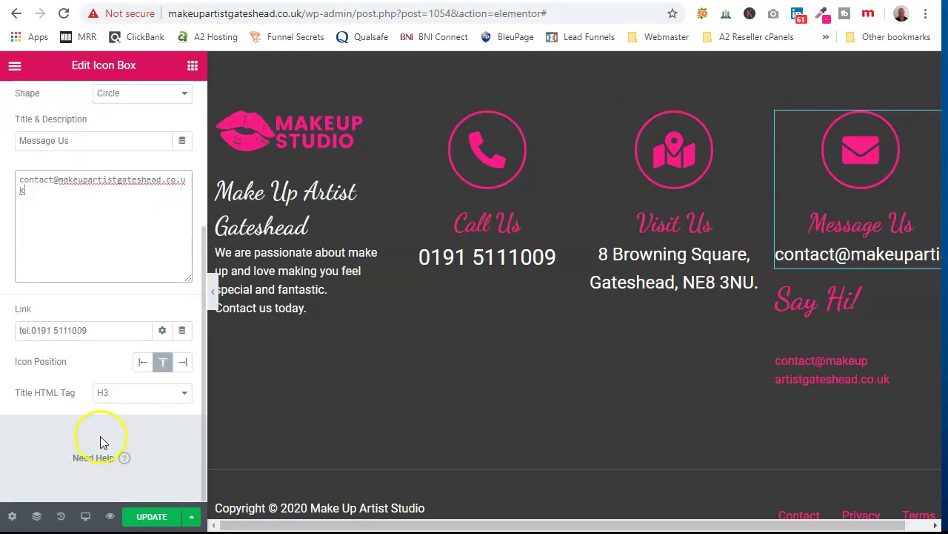
pyautogui.tripleClick(21, 180)
pyautogui.rightClick(27, 186)
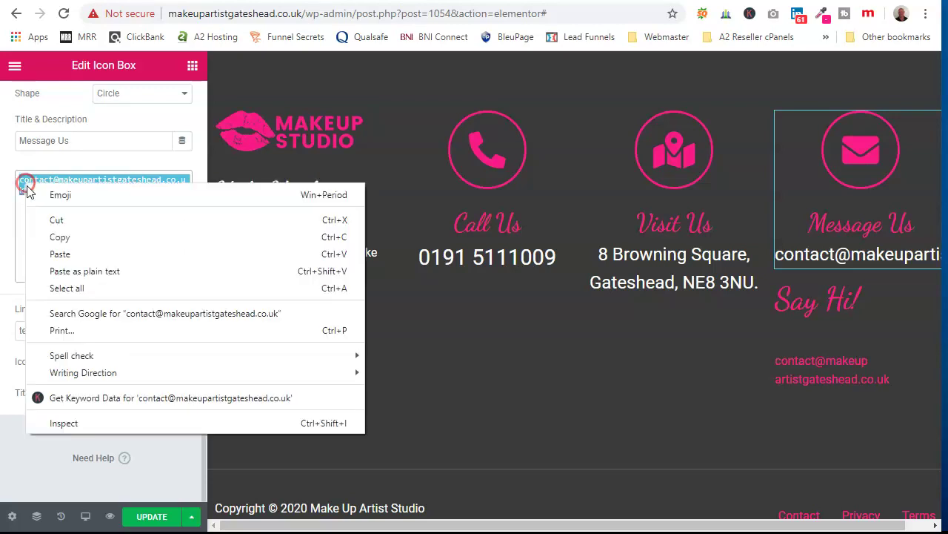
pyautogui.click(65, 236)
# Step: Set the Link to mailto: plus the e-mail and wrap the address onto two lines
pyautogui.moveTo(91, 330); pyautogui.dragTo(63, 335)
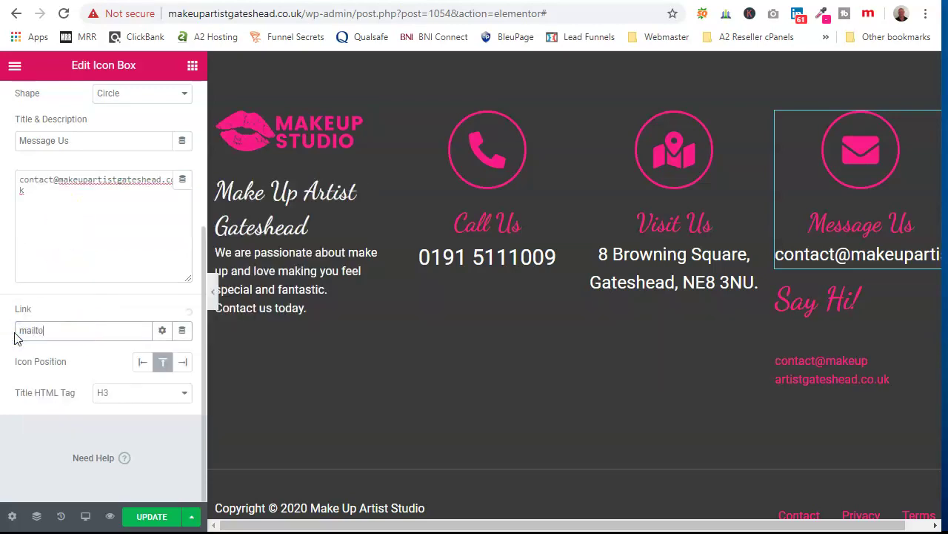
pyautogui.write('mailto:')
pyautogui.rightClick(47, 333)
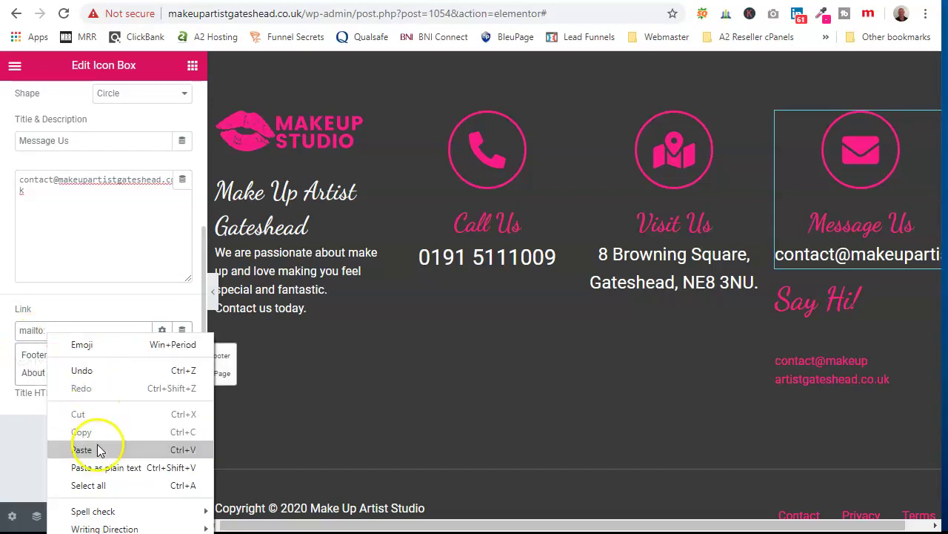
pyautogui.click(96, 449)
pyautogui.click(94, 237)
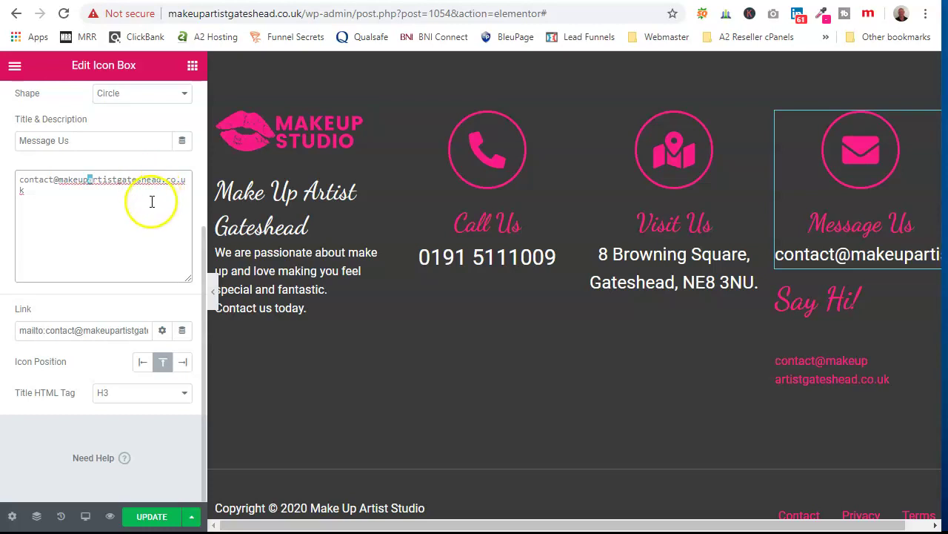
pyautogui.press('Return')
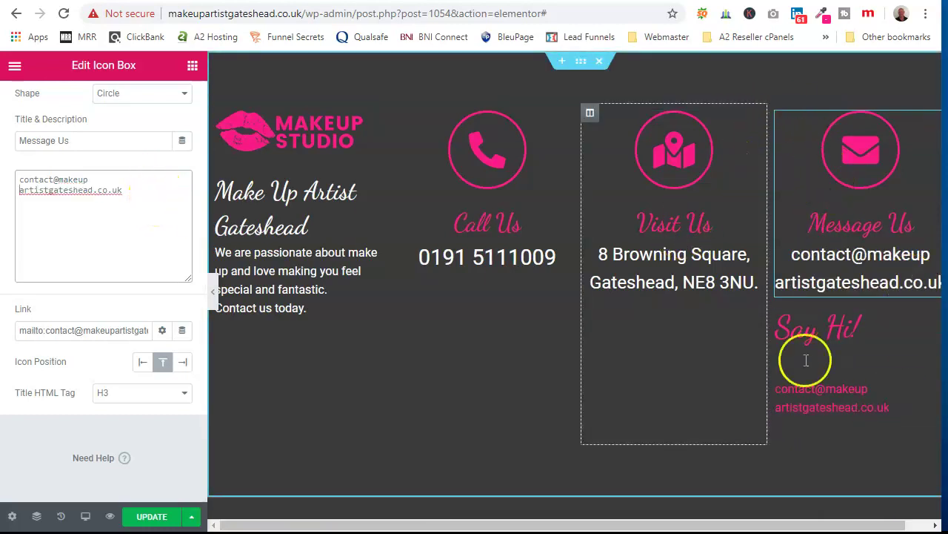
pyautogui.rightClick(932, 320)
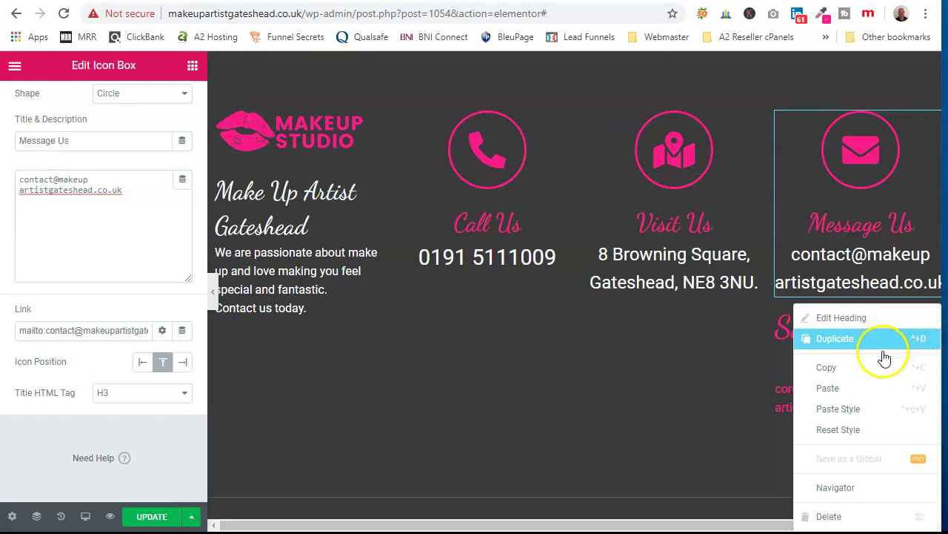
# Step: Delete the Say Hi! heading and pink e-mail text, and move Message Us before Visit Us
pyautogui.click(875, 515)
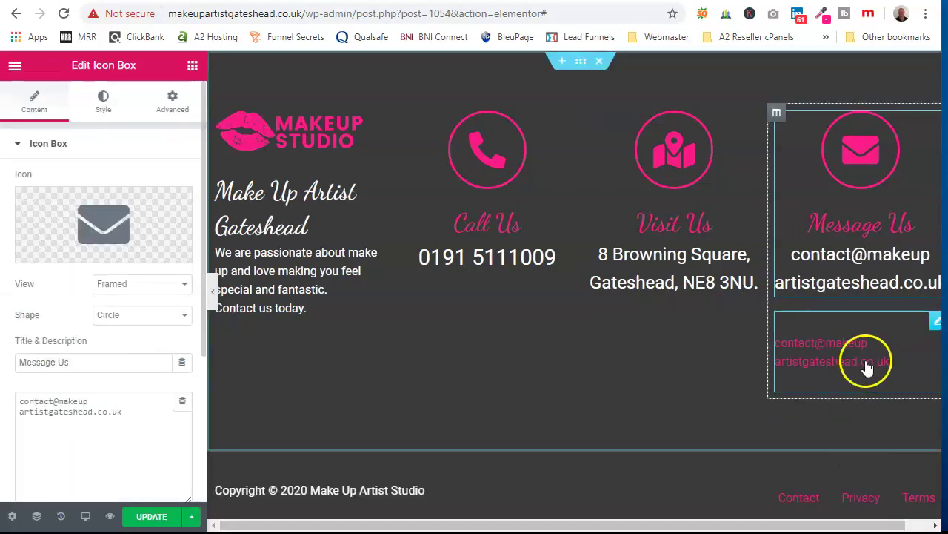
pyautogui.rightClick(933, 321)
pyautogui.click(882, 515)
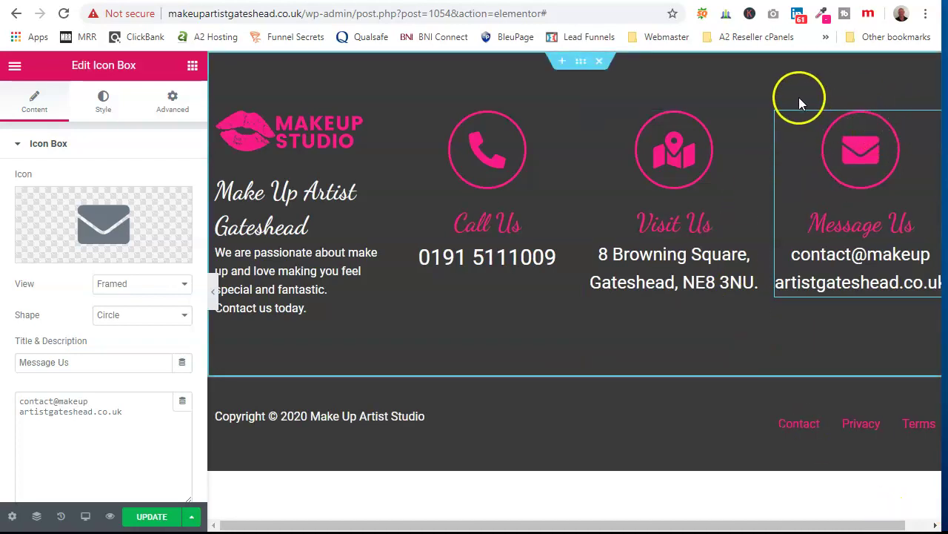
pyautogui.moveTo(777, 114); pyautogui.dragTo(593, 122)
# Step: Select the Visit Us icon box to bring up its framed-circle settings
pyautogui.scroll(-1, 722, 274)
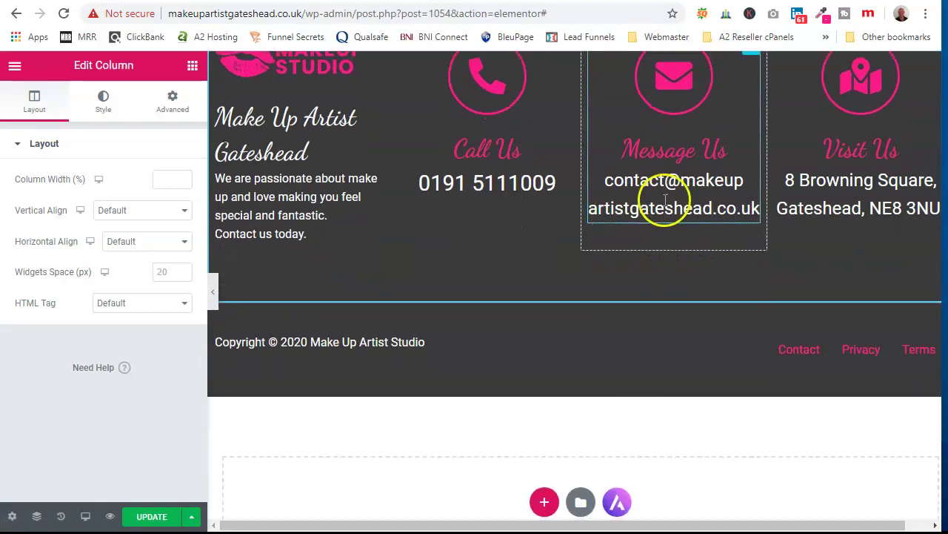
pyautogui.click(818, 189)
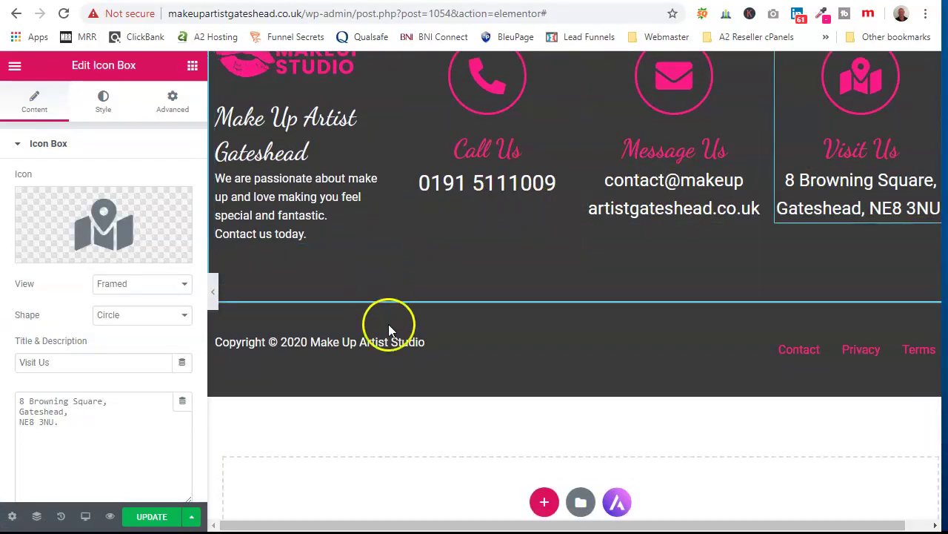
pyautogui.scroll(1, 593, 312)
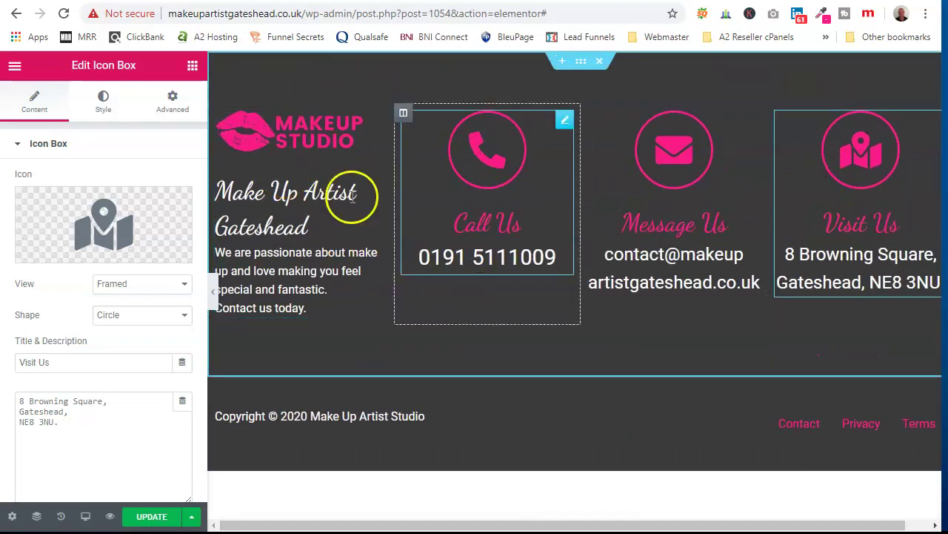
pyautogui.click(16, 67)
# Step: Add an Icon List widget beneath the Call Us box
pyautogui.click(19, 72)
pyautogui.scroll(-5, 102, 258)
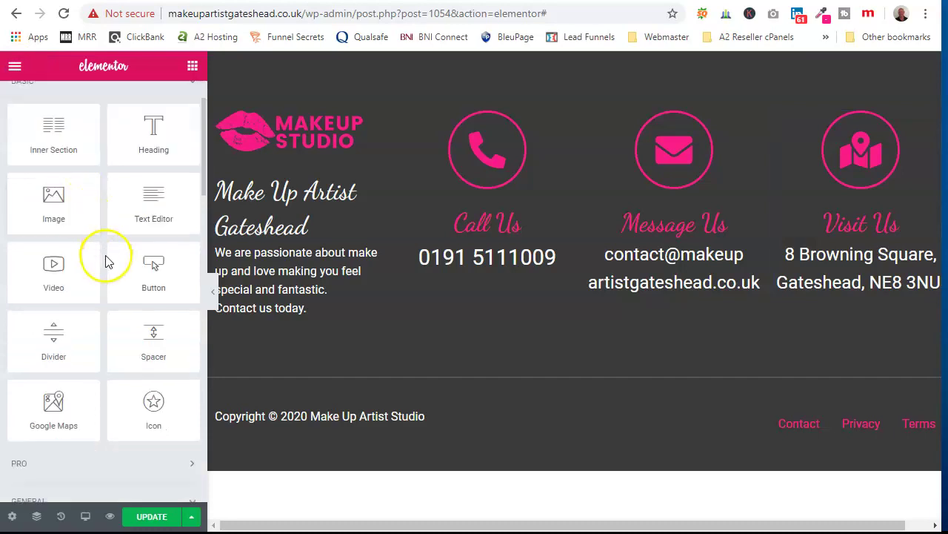
pyautogui.scroll(-1, 63, 300)
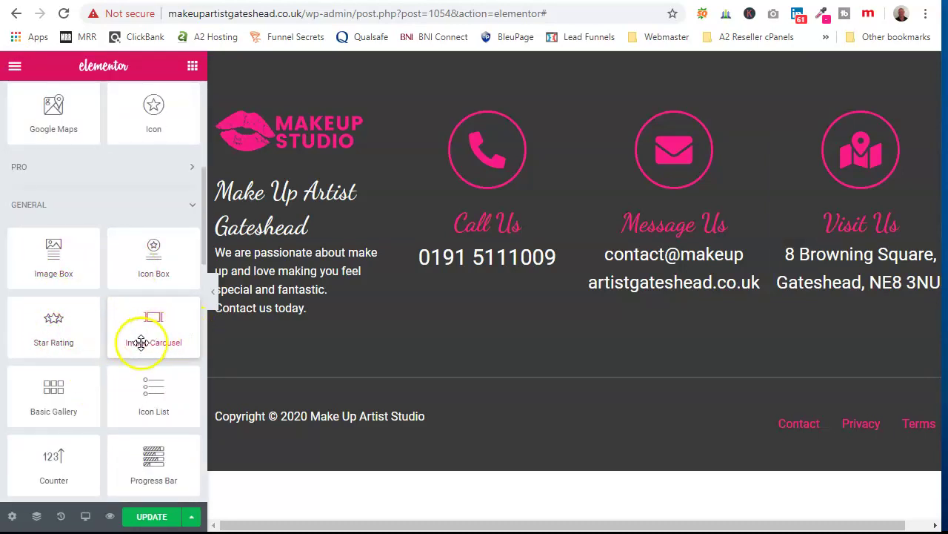
pyautogui.scroll(-2, 141, 355)
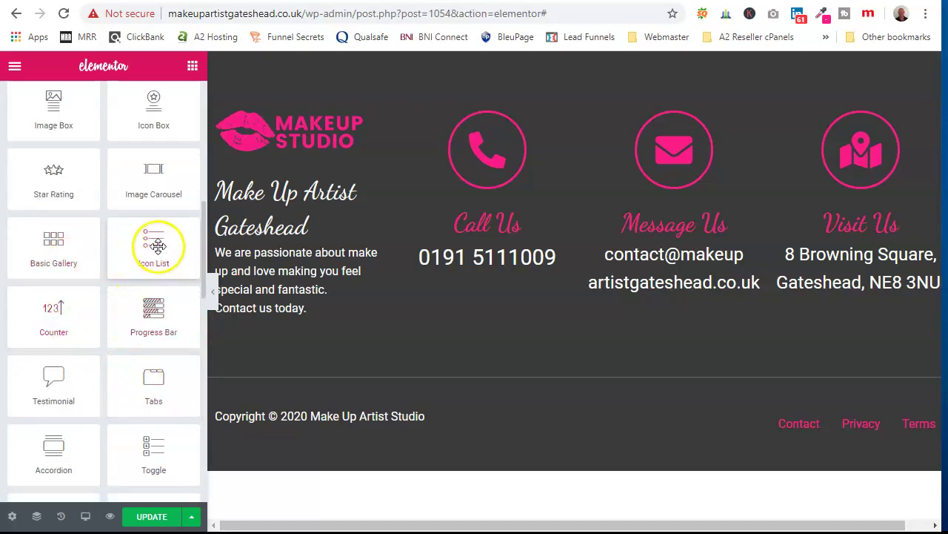
pyautogui.moveTo(149, 259); pyautogui.dragTo(491, 266)
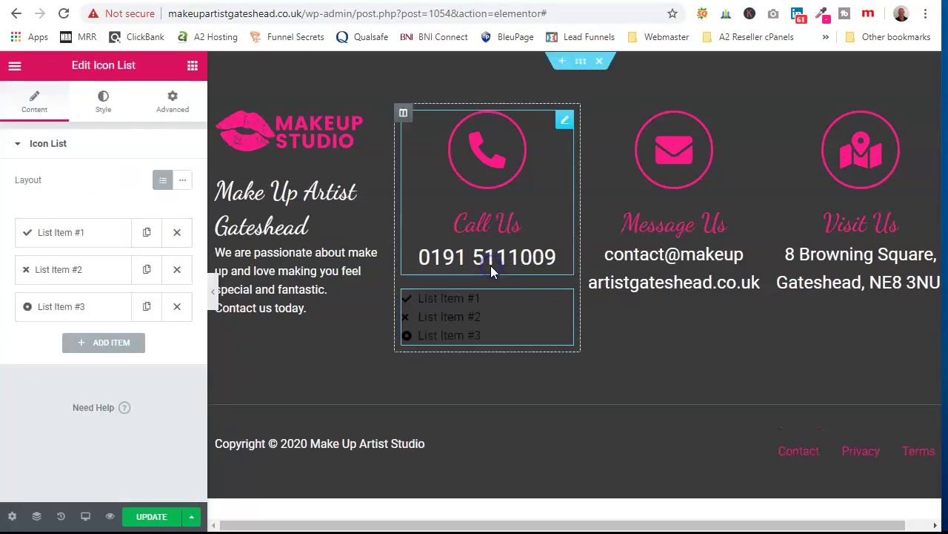
# Step: Set the icon list's icon colour and item text colour to white (#FFFFFF)
pyautogui.click(96, 97)
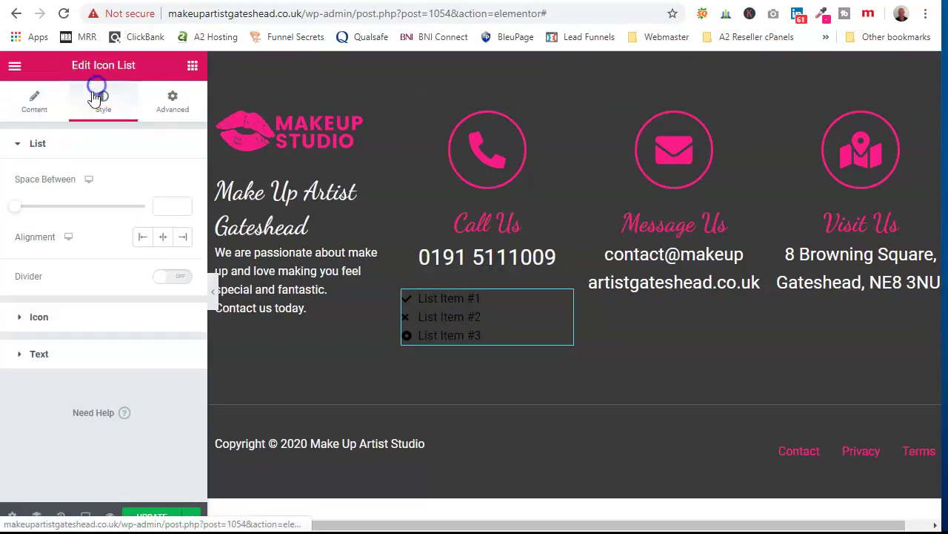
pyautogui.click(79, 318)
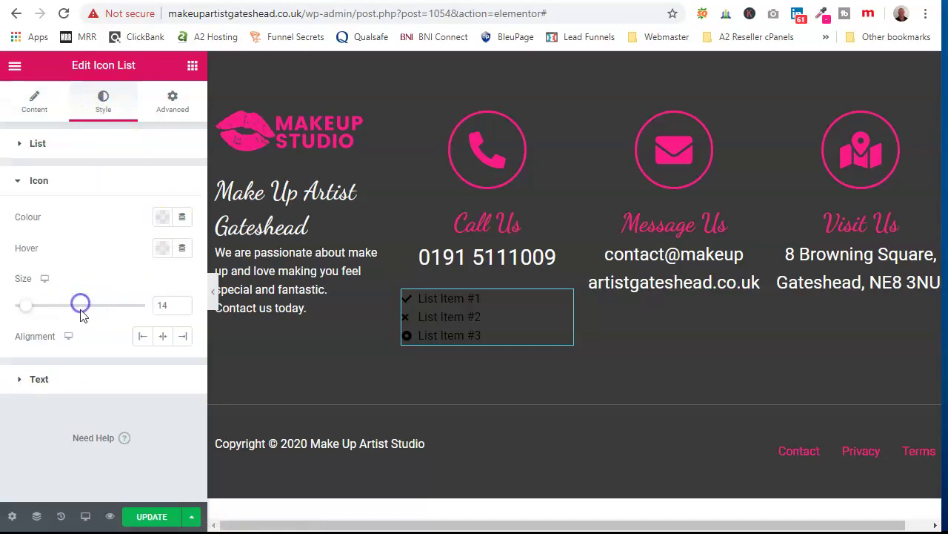
pyautogui.click(162, 217)
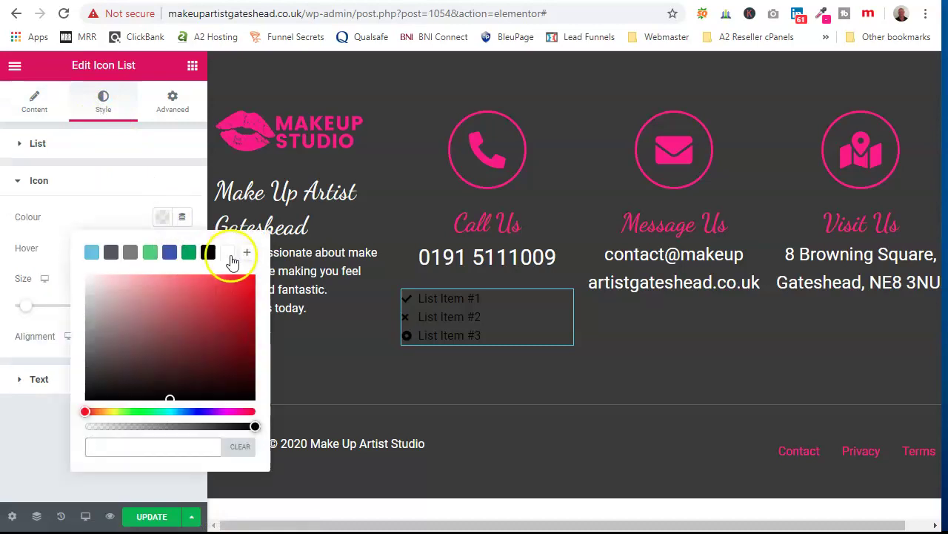
pyautogui.click(227, 252)
pyautogui.click(59, 377)
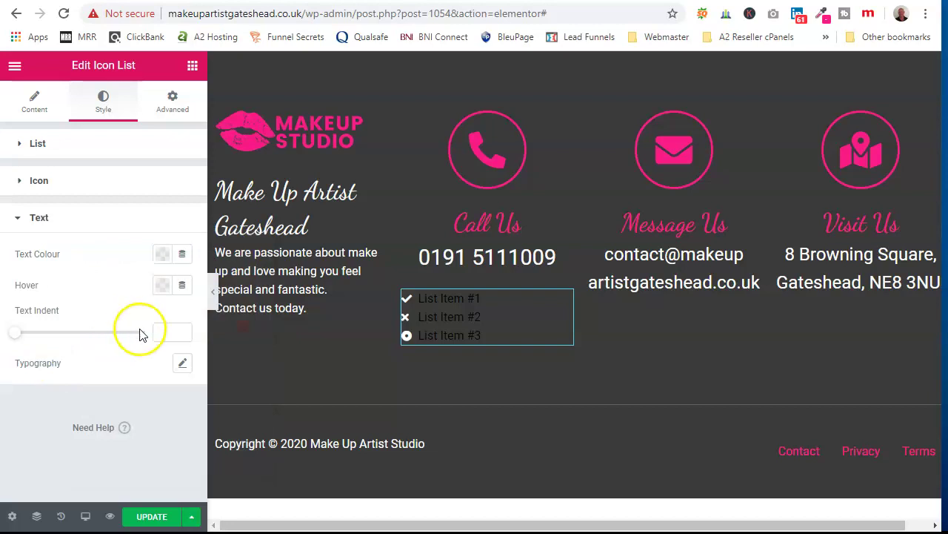
pyautogui.click(171, 257)
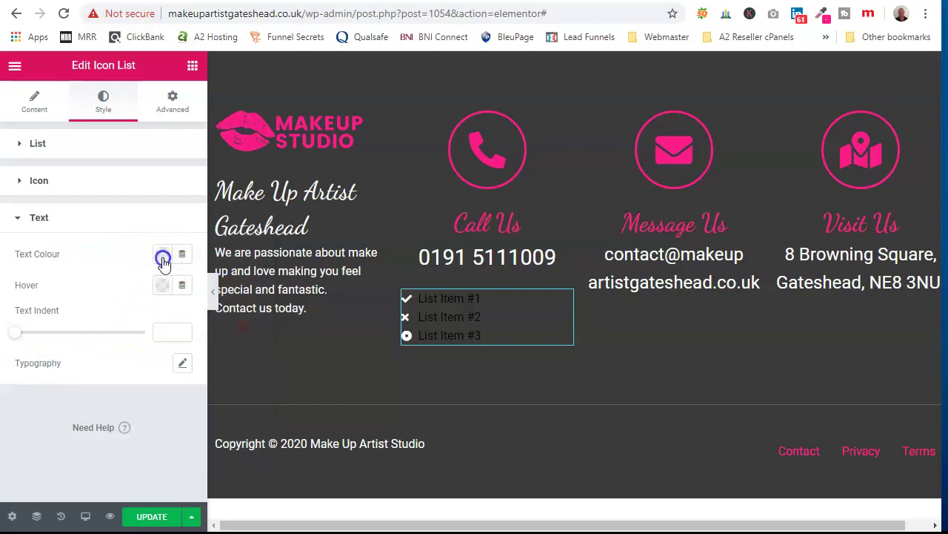
pyautogui.click(228, 291)
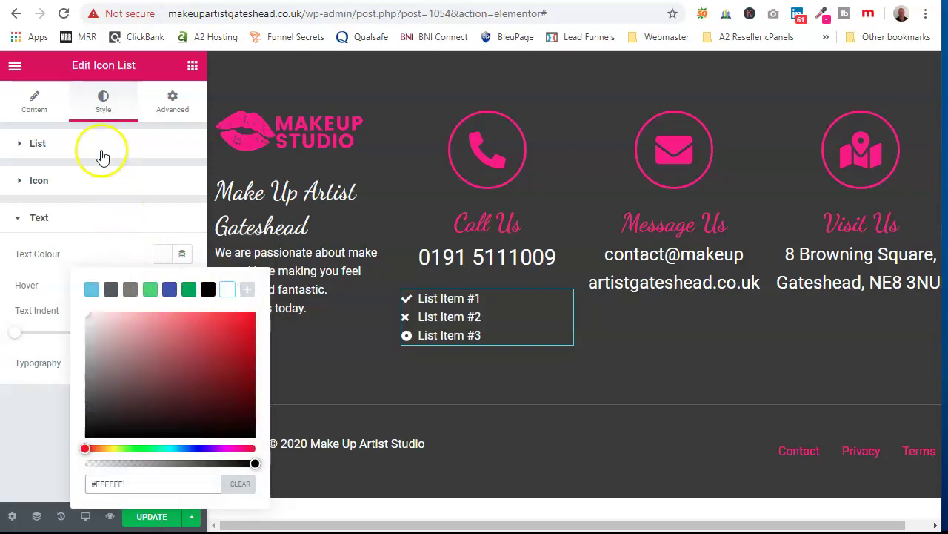
pyautogui.click(96, 146)
pyautogui.click(38, 94)
pyautogui.click(57, 230)
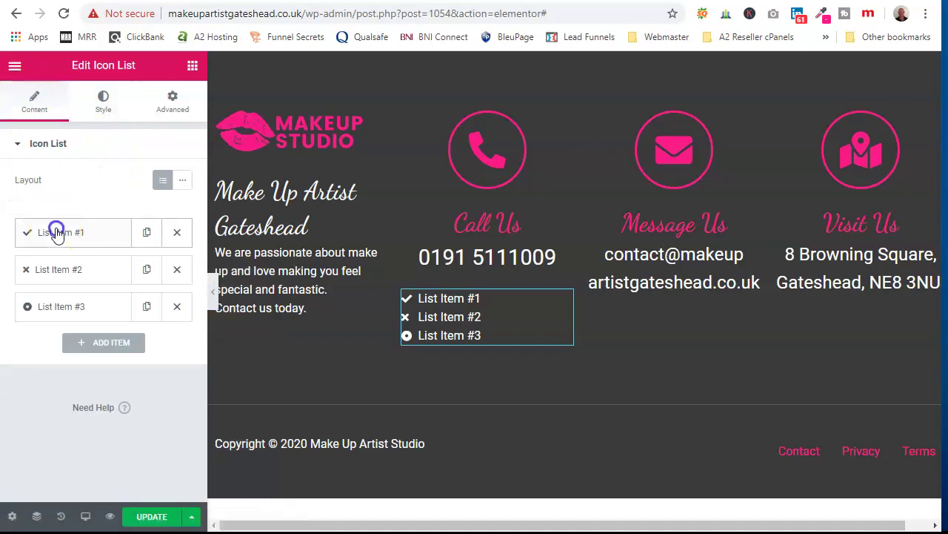
pyautogui.click(96, 336)
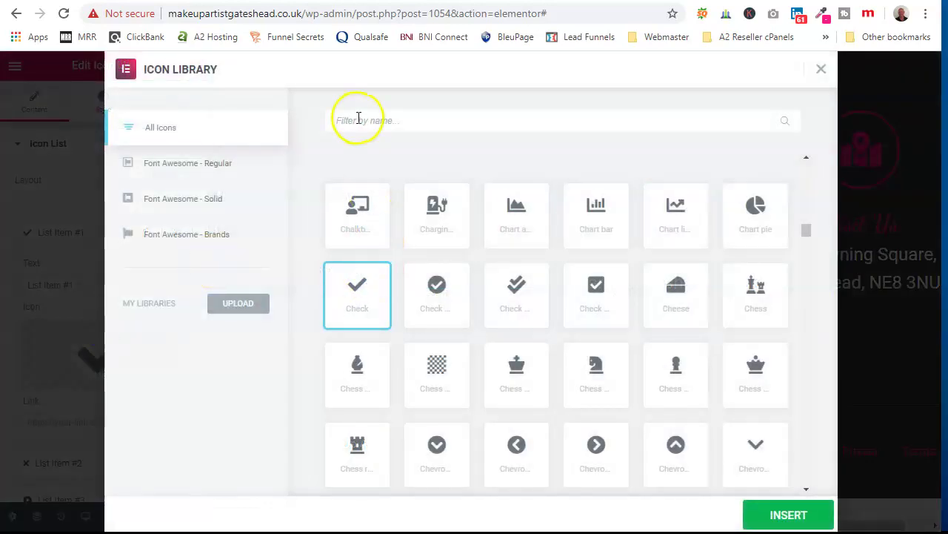
pyautogui.write('phone')
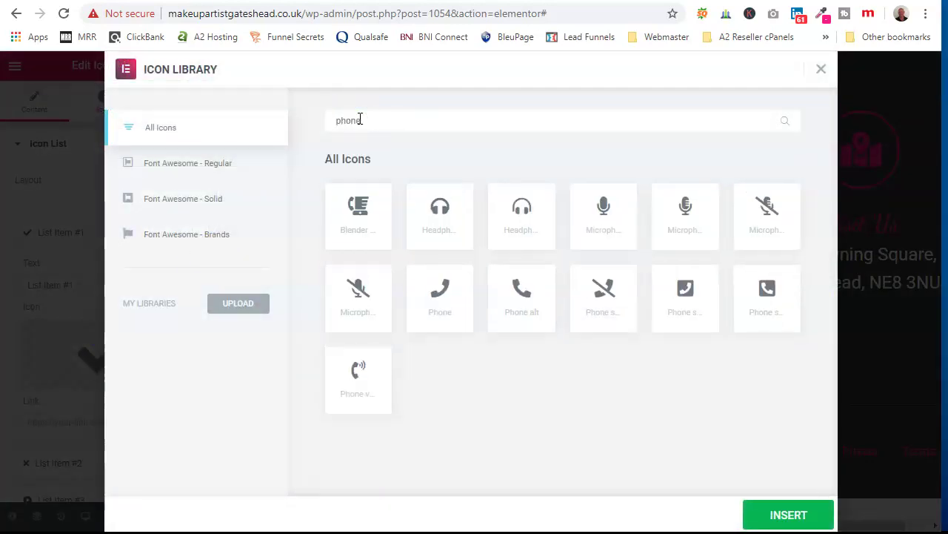
pyautogui.click(520, 291)
pyautogui.click(779, 514)
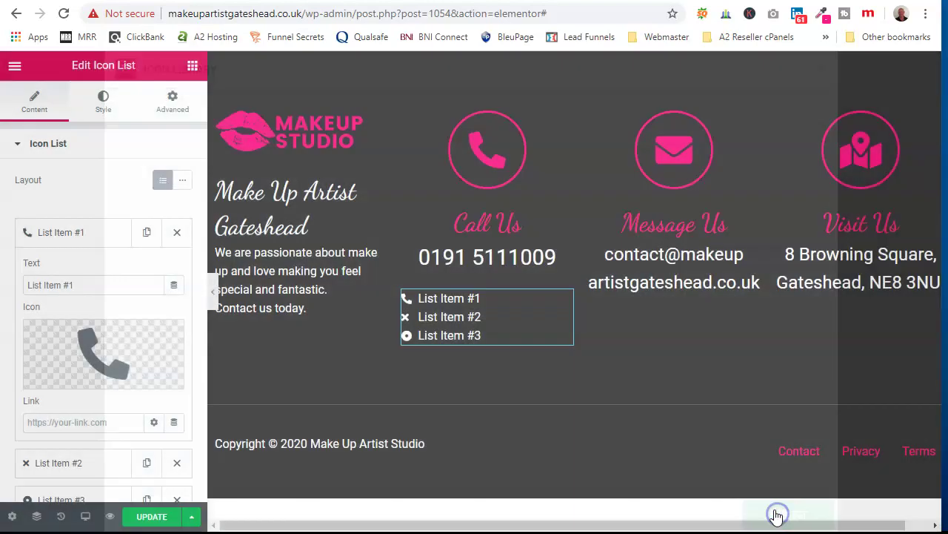
pyautogui.tripleClick(52, 285)
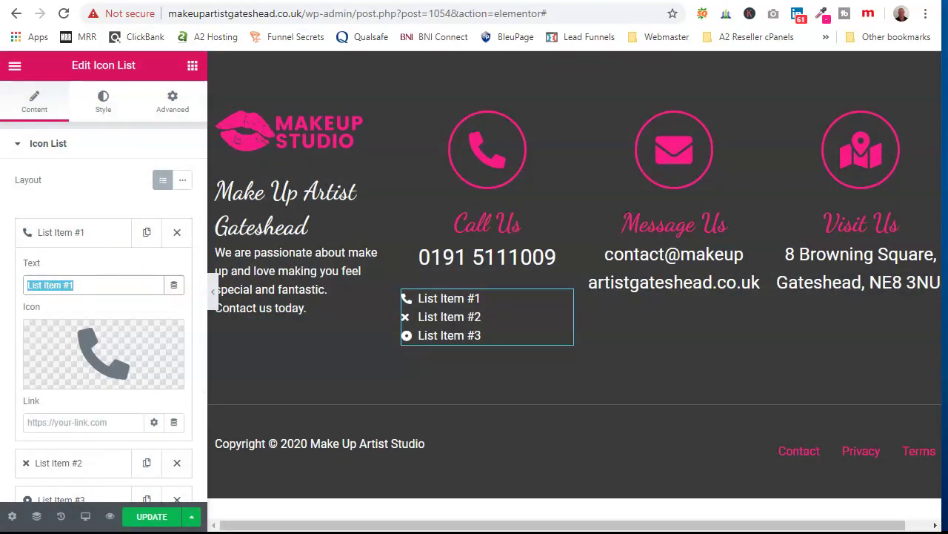
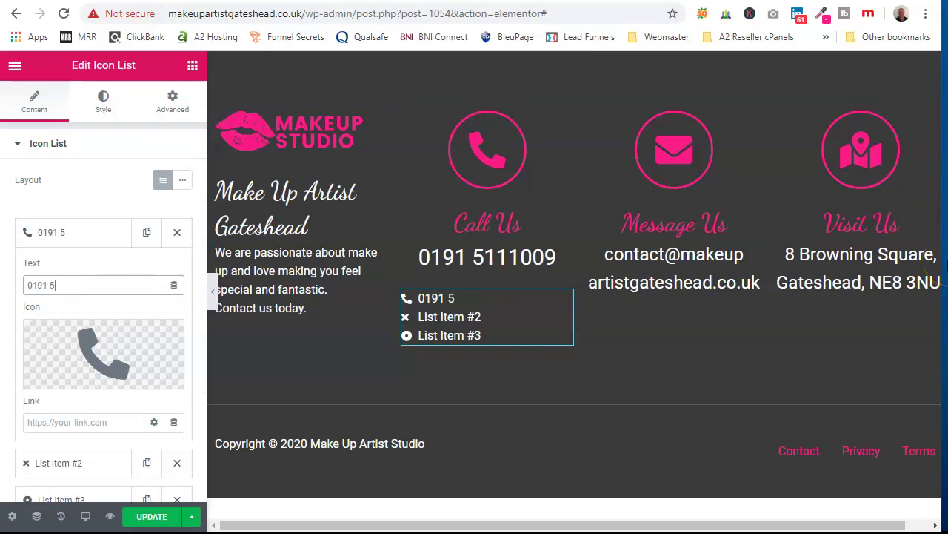
pyautogui.click(90, 232)
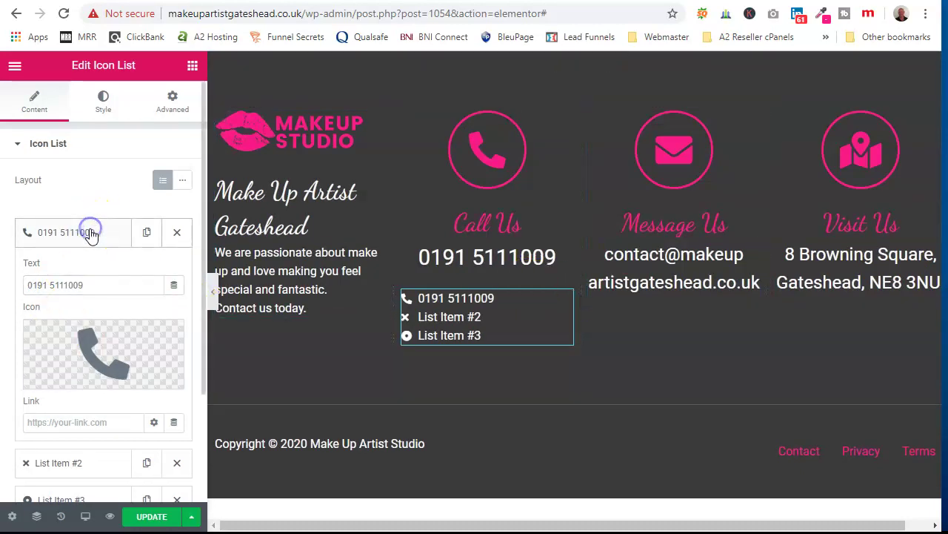
# Step: Replace the second item's text with the e-mail's start and give it an envelope icon
pyautogui.click(84, 260)
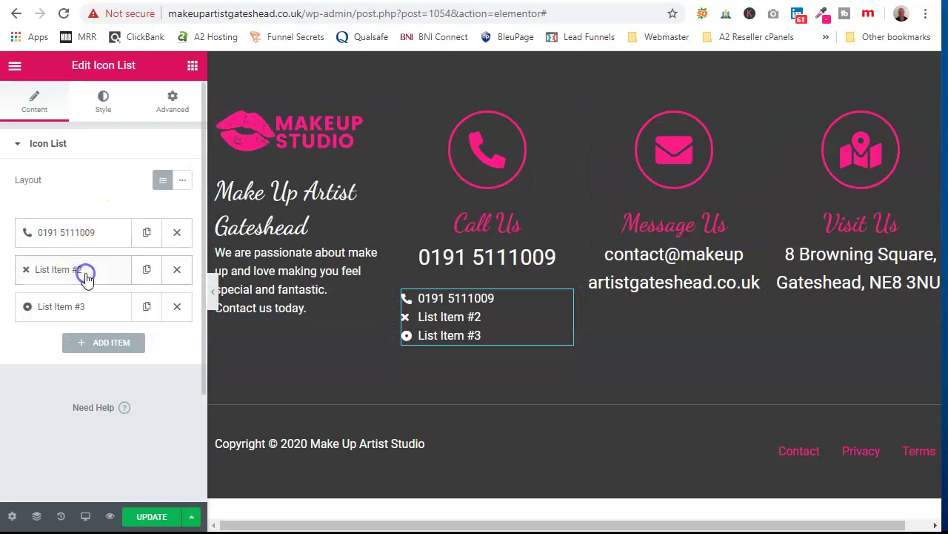
pyautogui.tripleClick(94, 323)
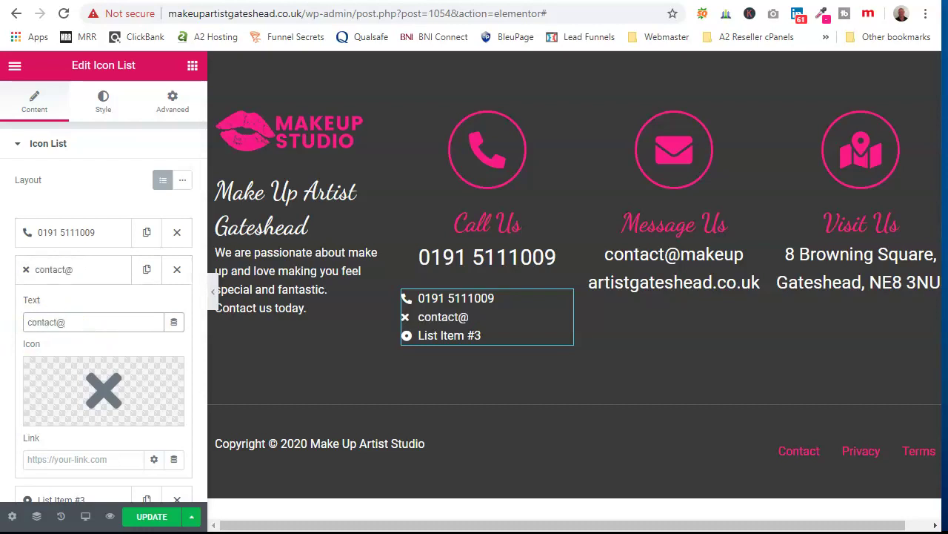
pyautogui.click(93, 400)
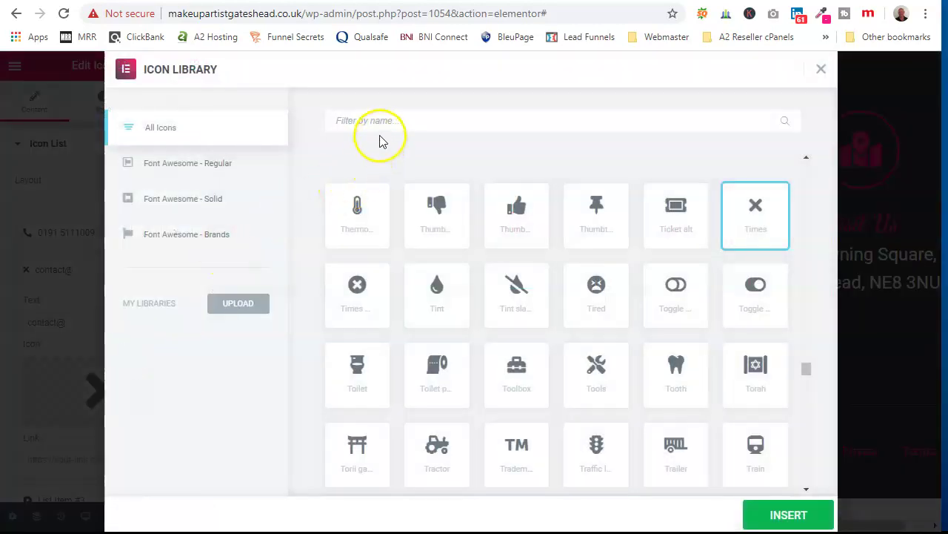
pyautogui.write('elop')
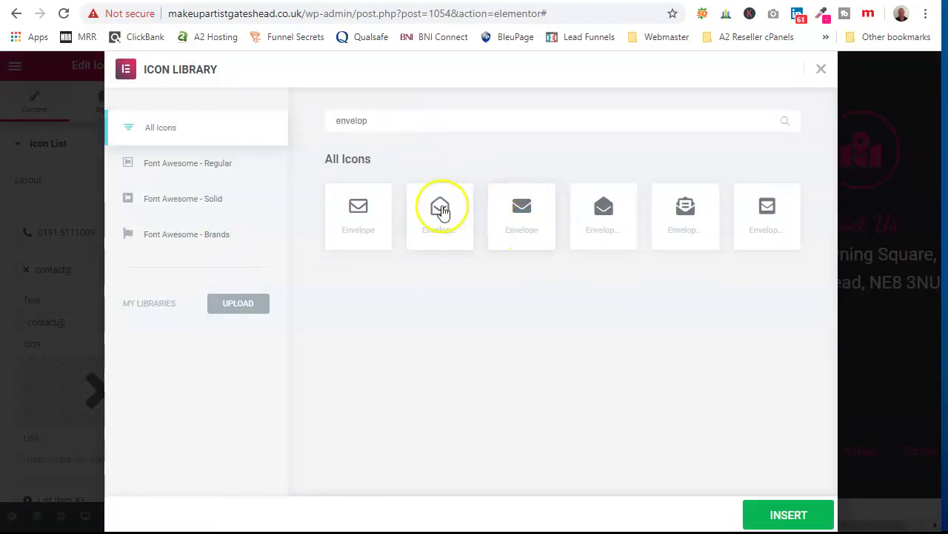
pyautogui.click(374, 214)
pyautogui.click(784, 517)
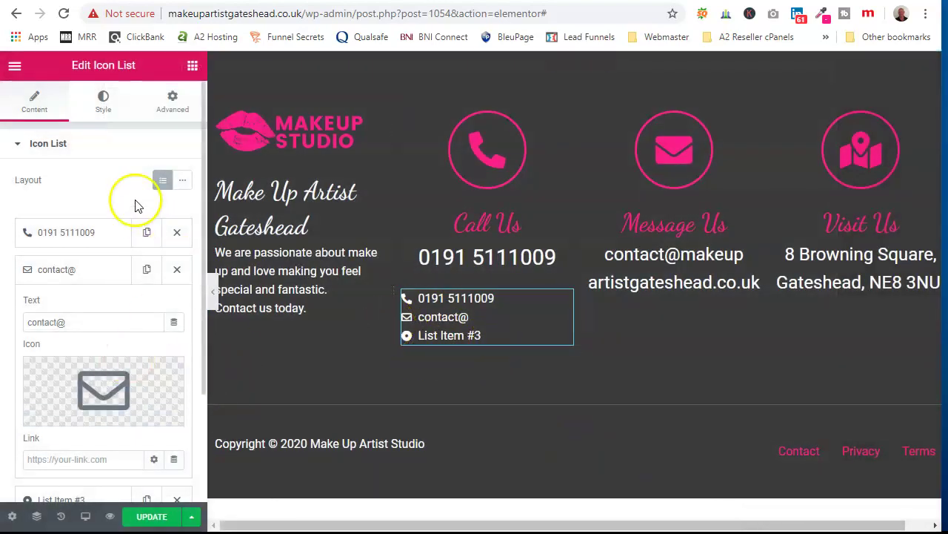
pyautogui.click(106, 104)
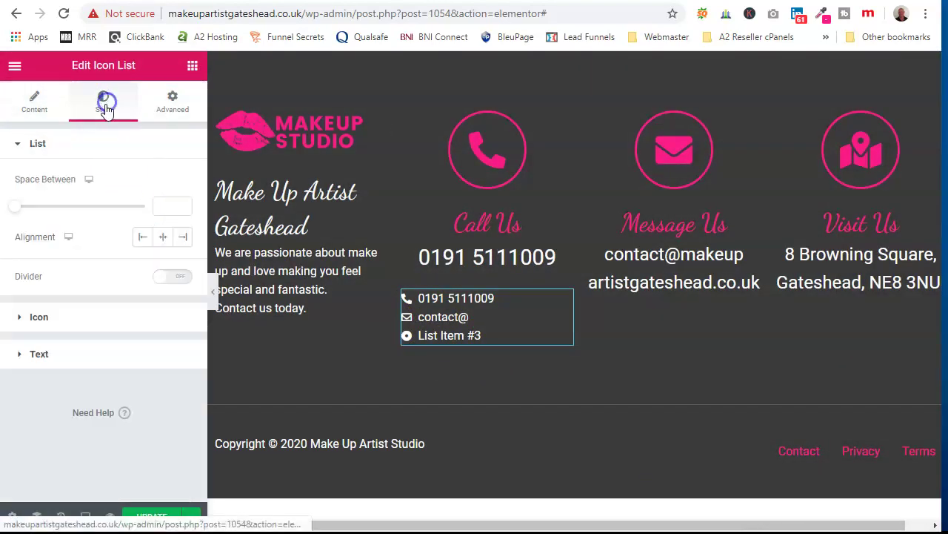
# Step: Enlarge the list icons to size 33, then delete the Icon List widget
pyautogui.click(65, 324)
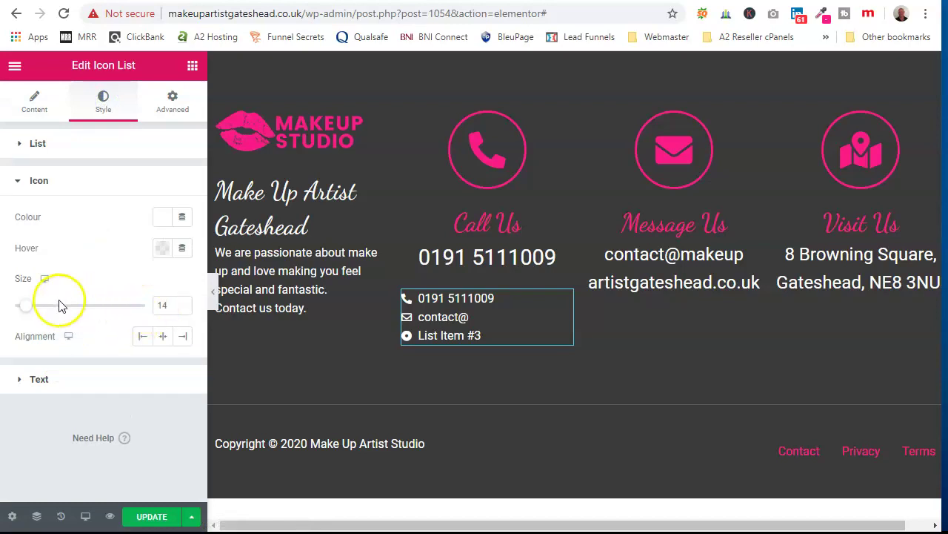
pyautogui.moveTo(30, 310); pyautogui.dragTo(58, 312)
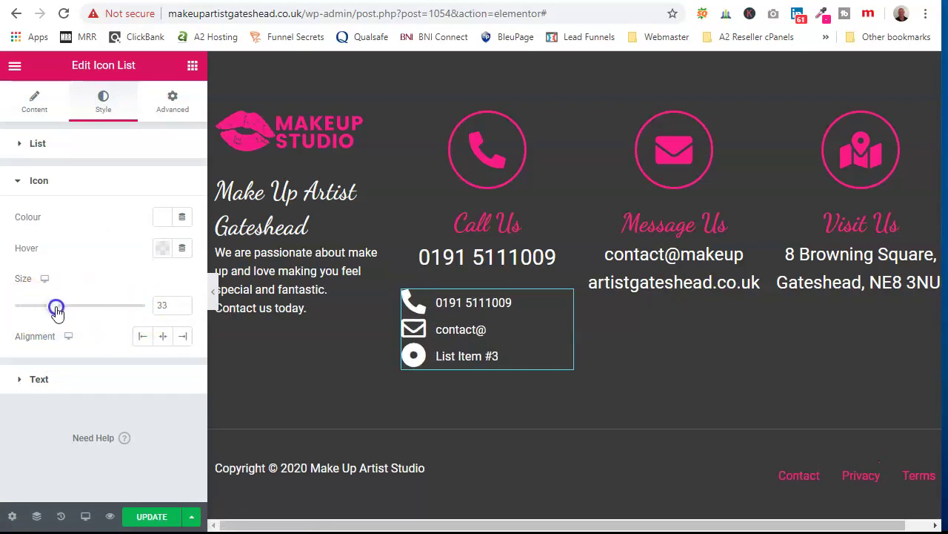
pyautogui.click(42, 379)
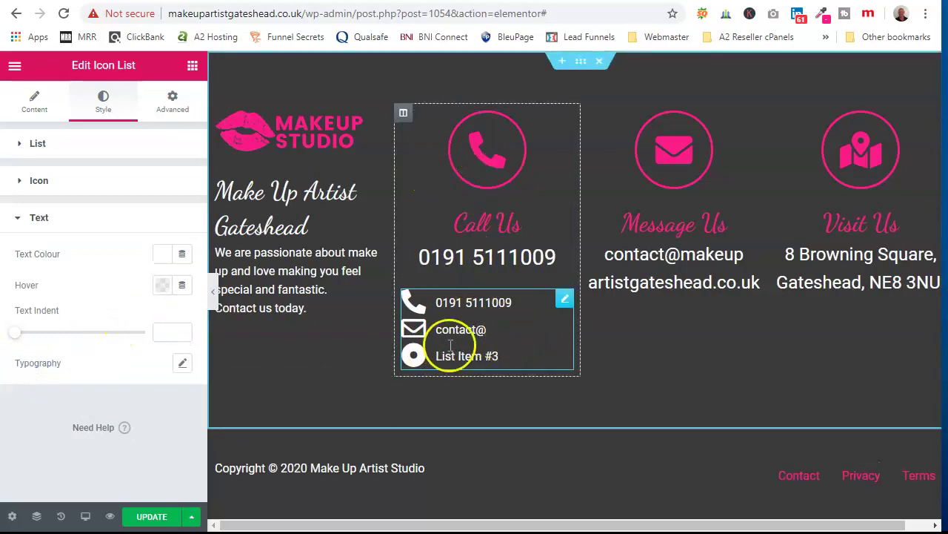
pyautogui.rightClick(567, 302)
pyautogui.click(609, 509)
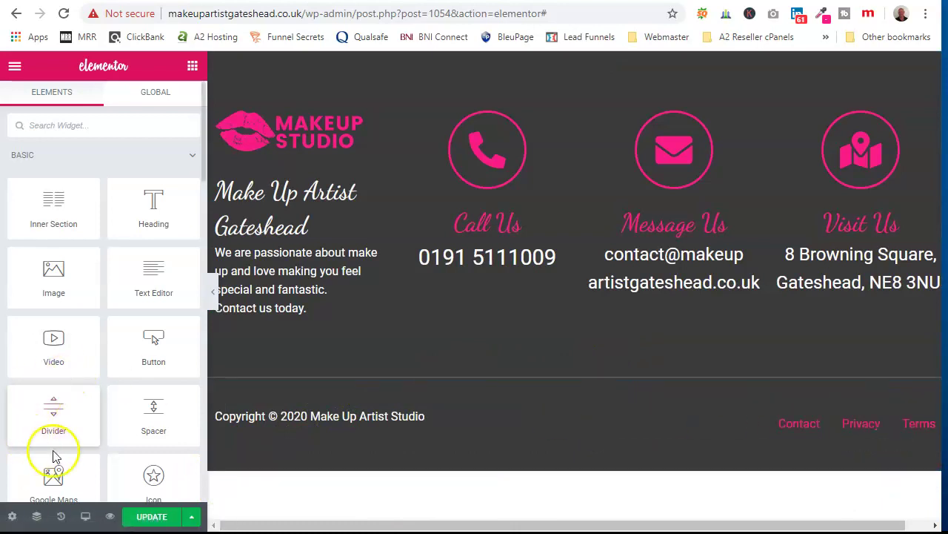
# Step: Set the Contact, Privacy, Terms nav links' hover text colour to white (#FFFFFF)
pyautogui.click(760, 429)
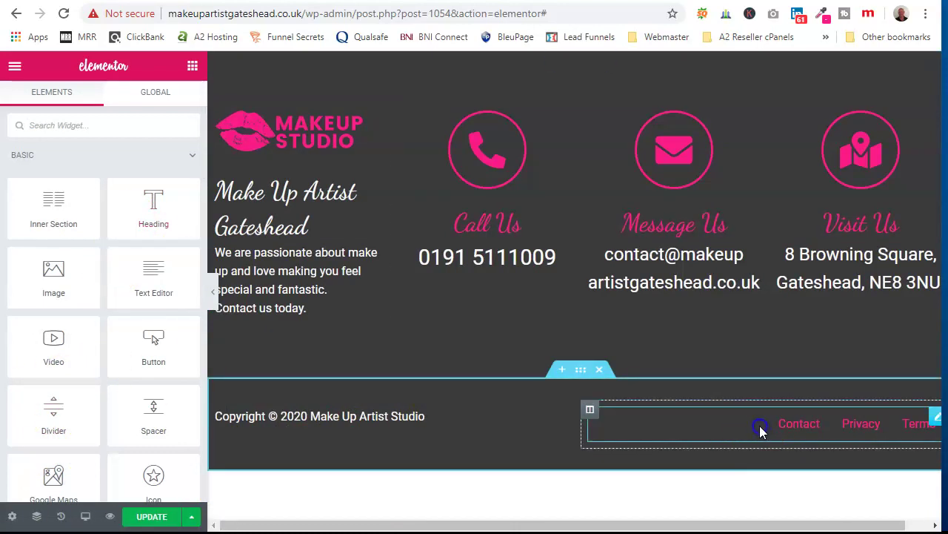
pyautogui.click(104, 104)
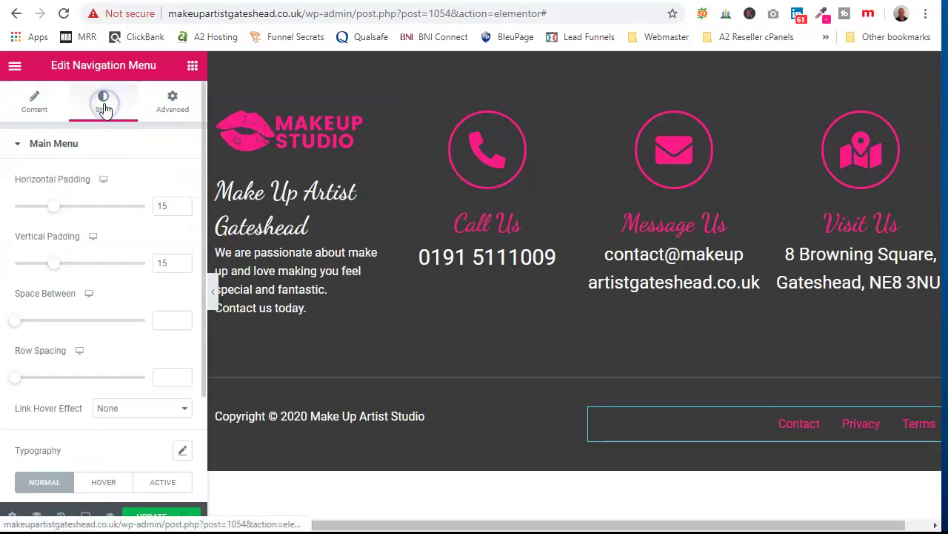
pyautogui.scroll(-1, 97, 170)
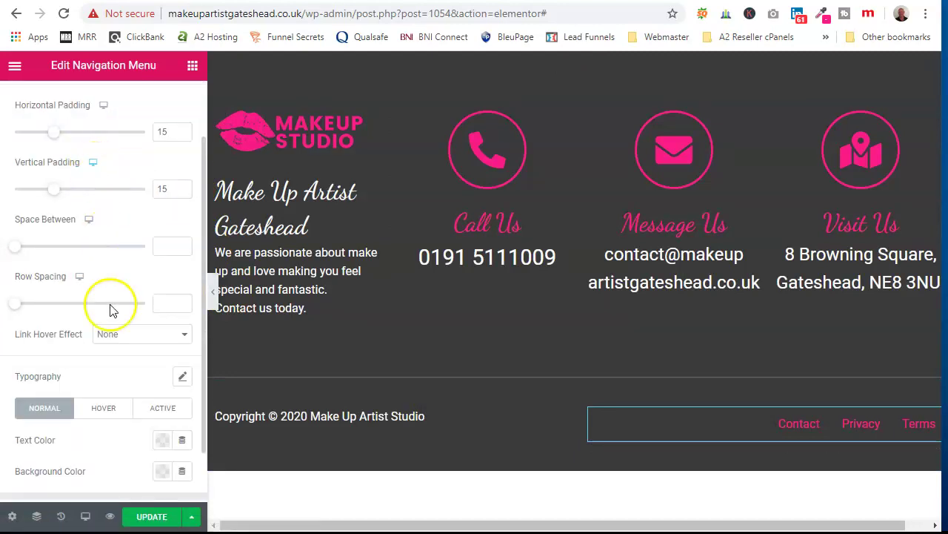
pyautogui.scroll(-2, 107, 326)
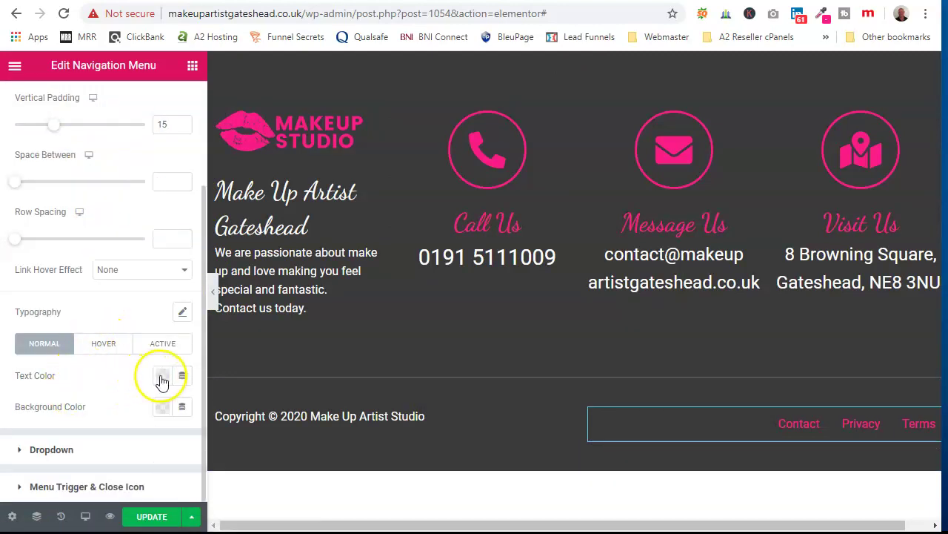
pyautogui.click(103, 344)
pyautogui.click(159, 376)
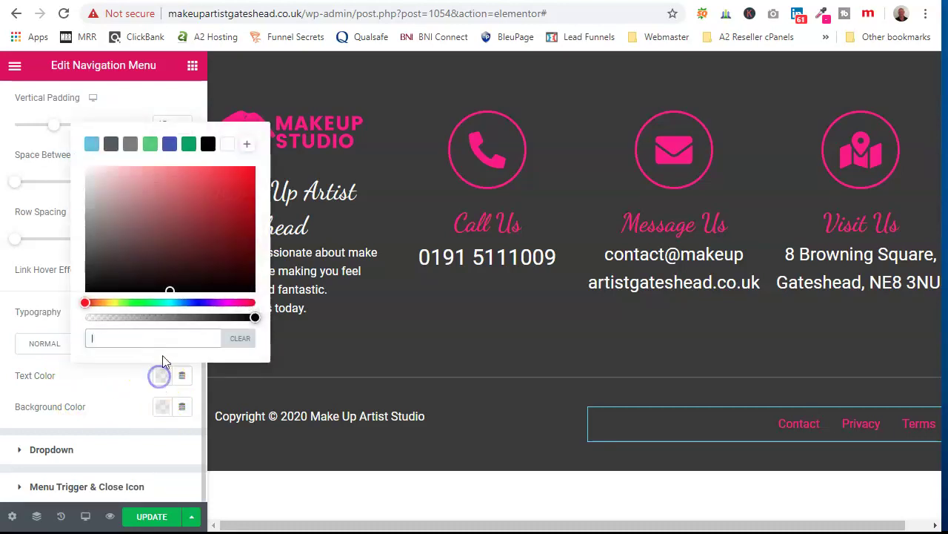
pyautogui.click(119, 390)
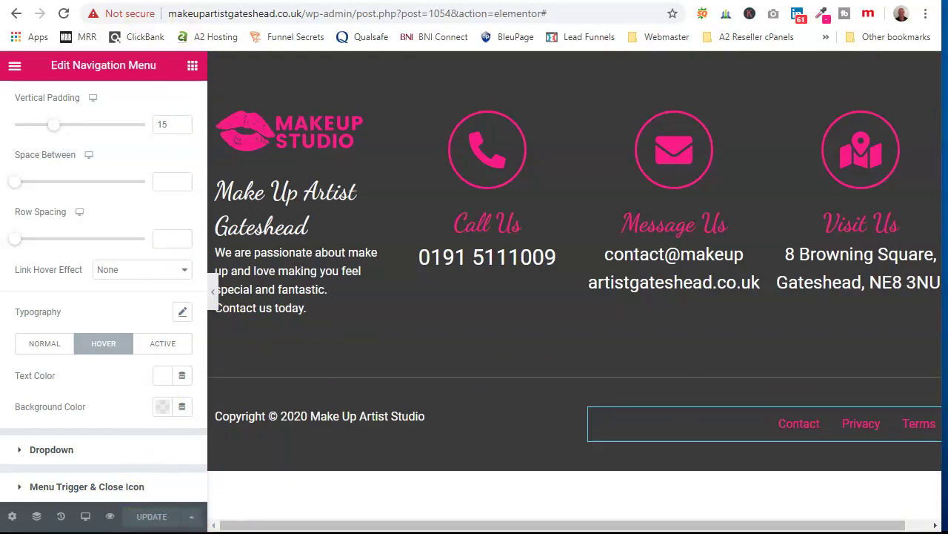
pyautogui.click(356, 0)
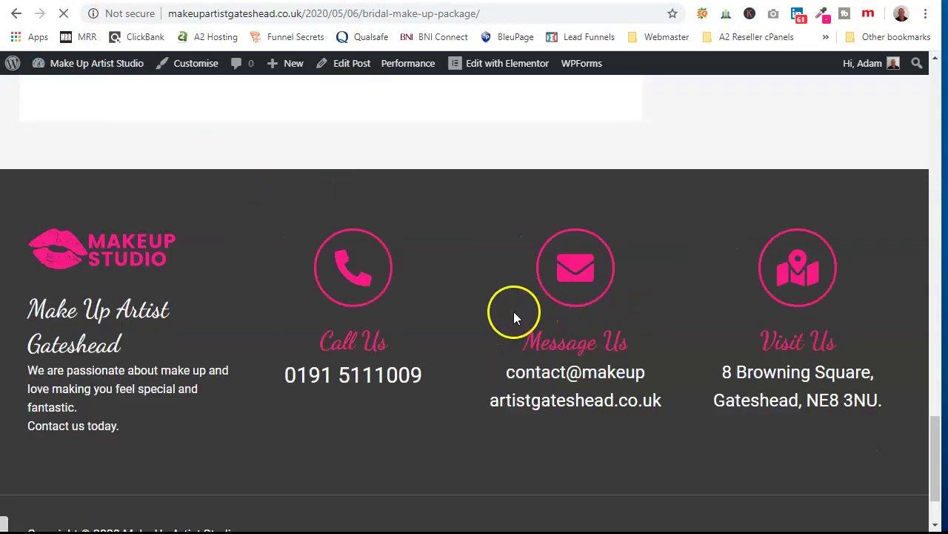
# Step: Scroll the live bridal make-up post down to the restyled footer and back up
pyautogui.scroll(-2, 474, 361)
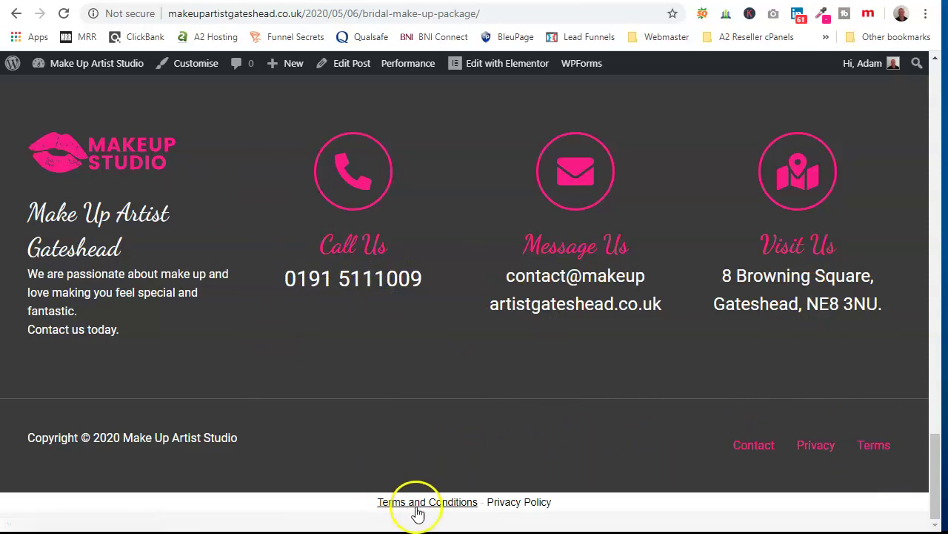
pyautogui.scroll(10, 126, 297)
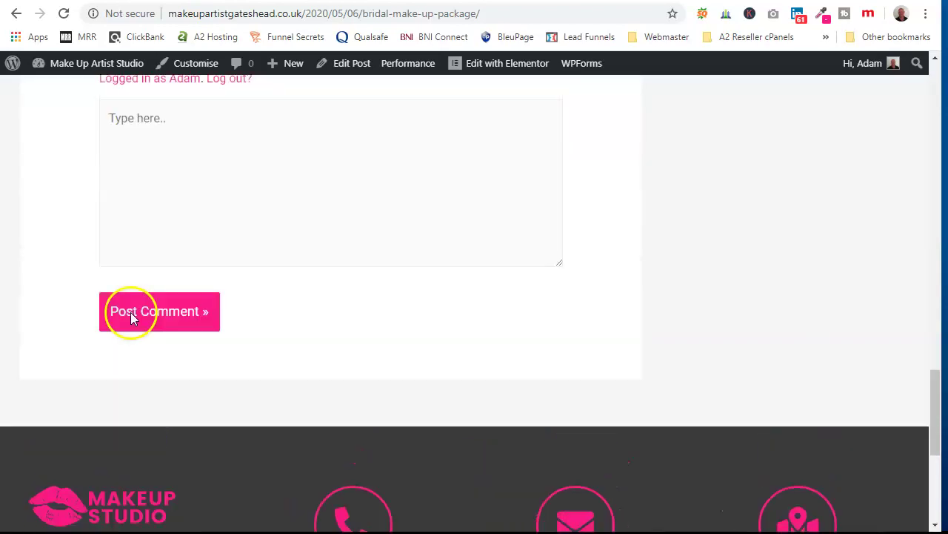
pyautogui.scroll(15, 141, 326)
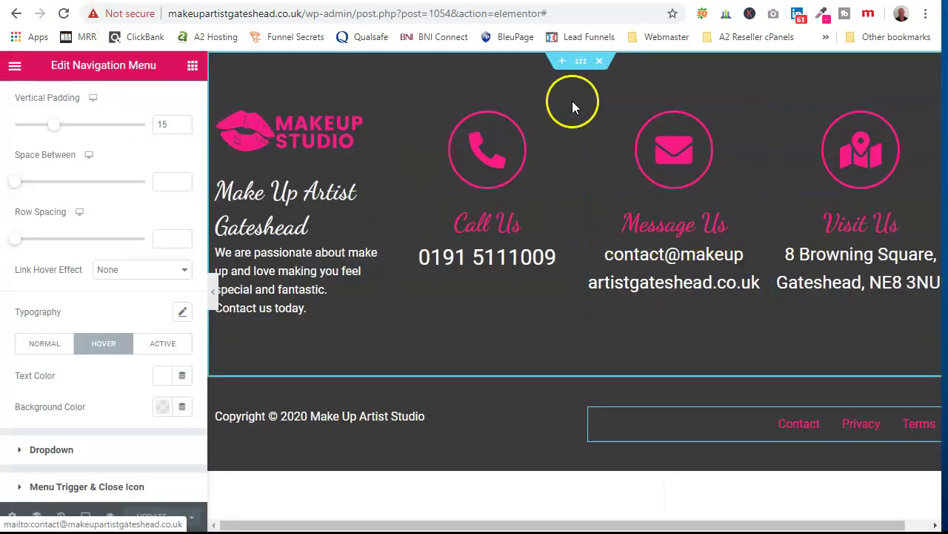
# Step: Add a new empty section directly above the footer
pyautogui.click(561, 63)
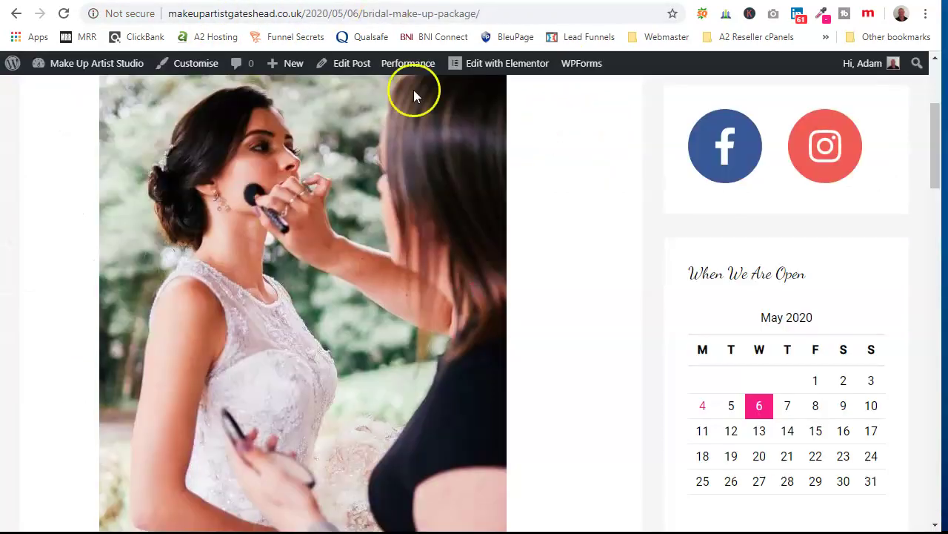
pyautogui.scroll(-15, 563, 201)
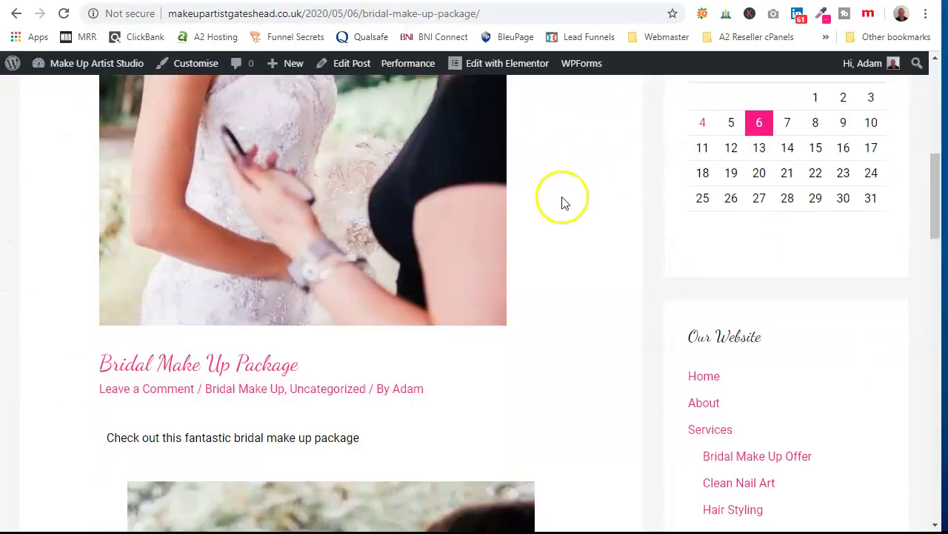
pyautogui.scroll(-4, 564, 200)
pyautogui.scroll(4, 562, 205)
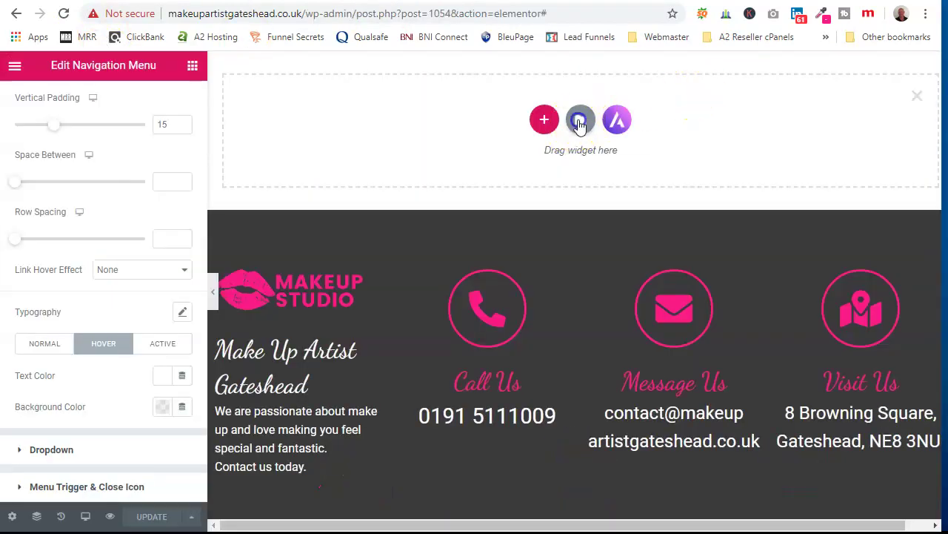
# Step: Insert the Offer Banner template from My Templates, importing its settings, and update the page
pyautogui.click(578, 119)
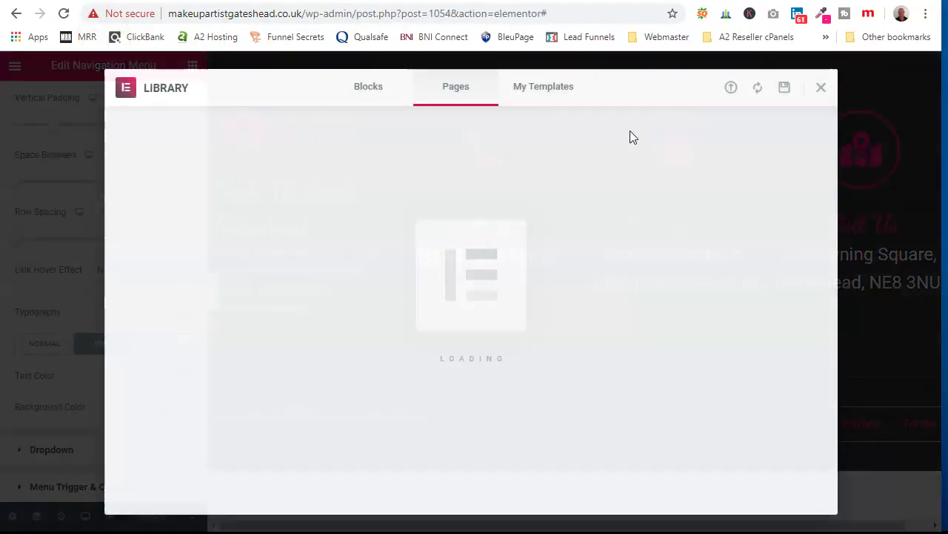
pyautogui.click(567, 90)
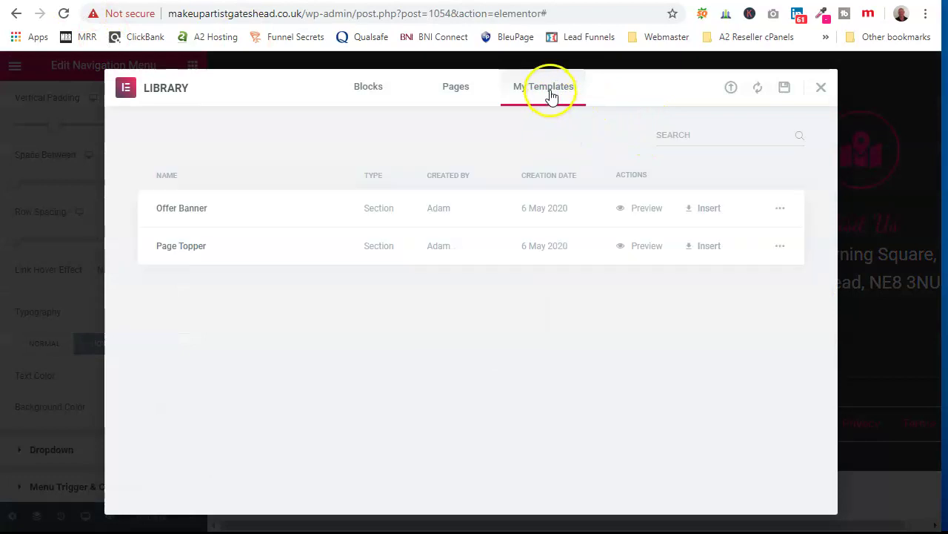
pyautogui.click(705, 208)
pyautogui.click(572, 351)
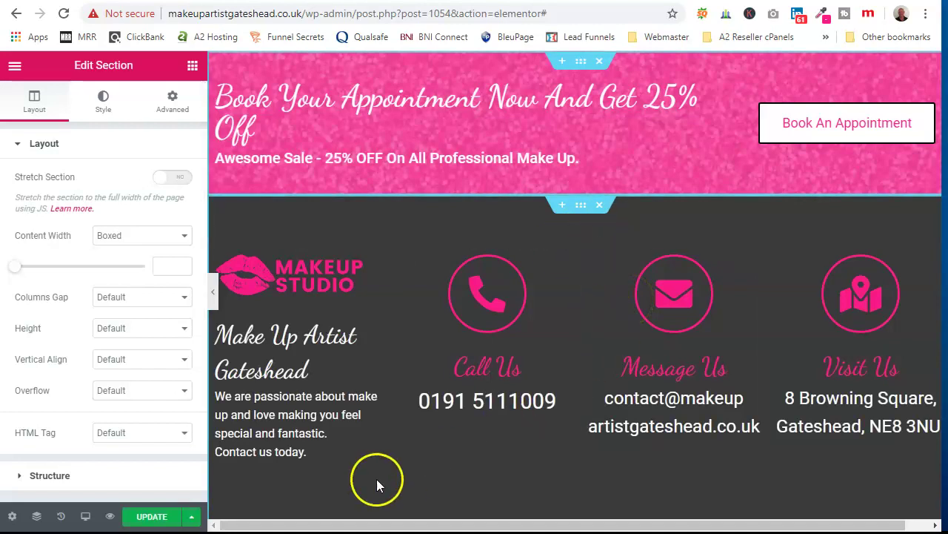
pyautogui.click(151, 515)
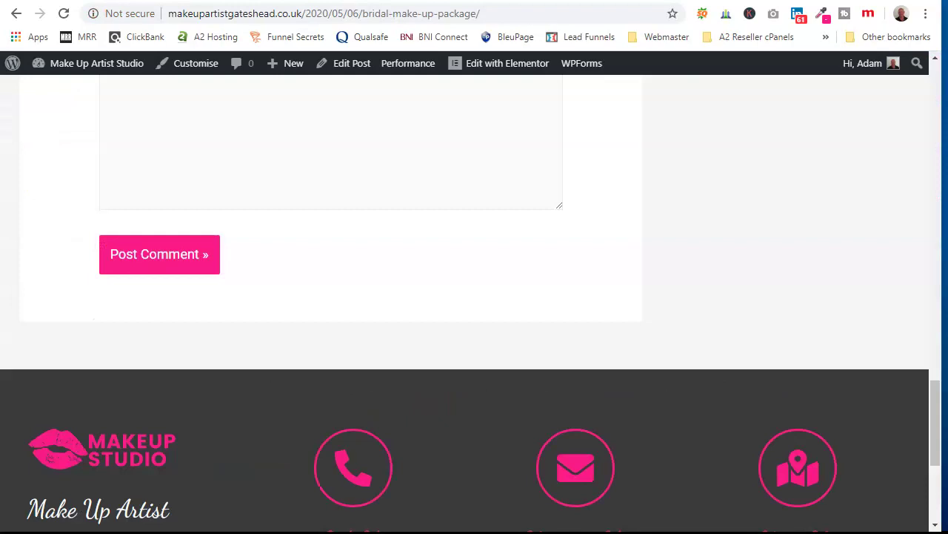
# Step: Reload the live bridal make-up post and scroll to check the new offer banner
pyautogui.click(65, 14)
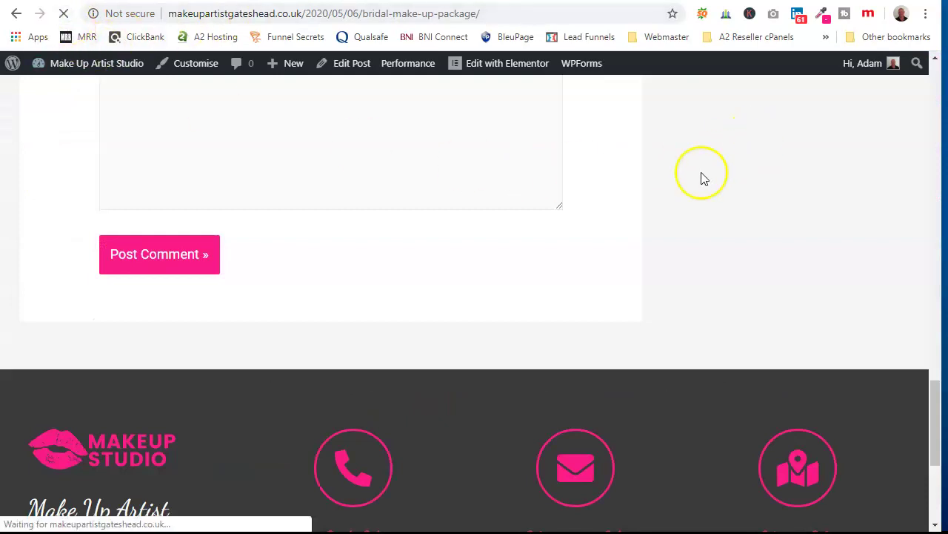
pyautogui.scroll(-3, 697, 200)
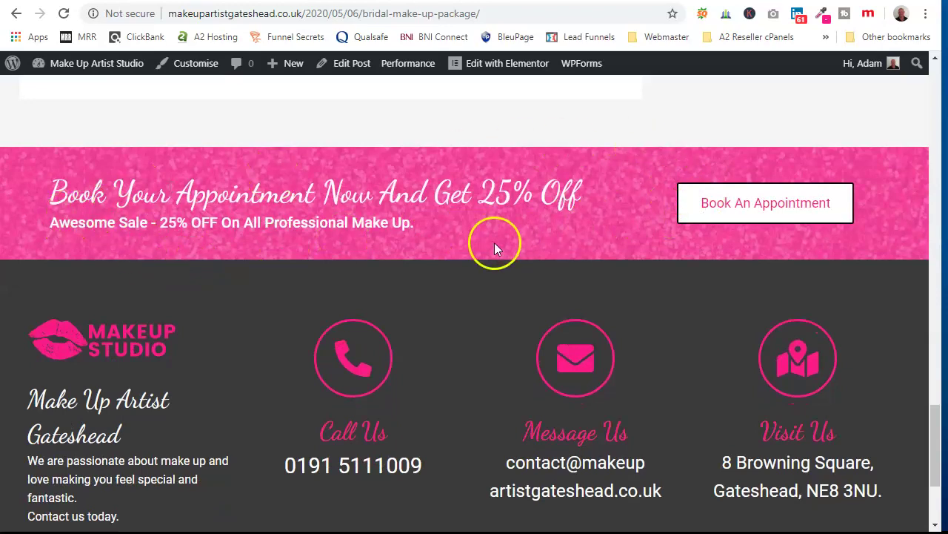
pyautogui.scroll(-2, 709, 256)
pyautogui.scroll(4, 701, 259)
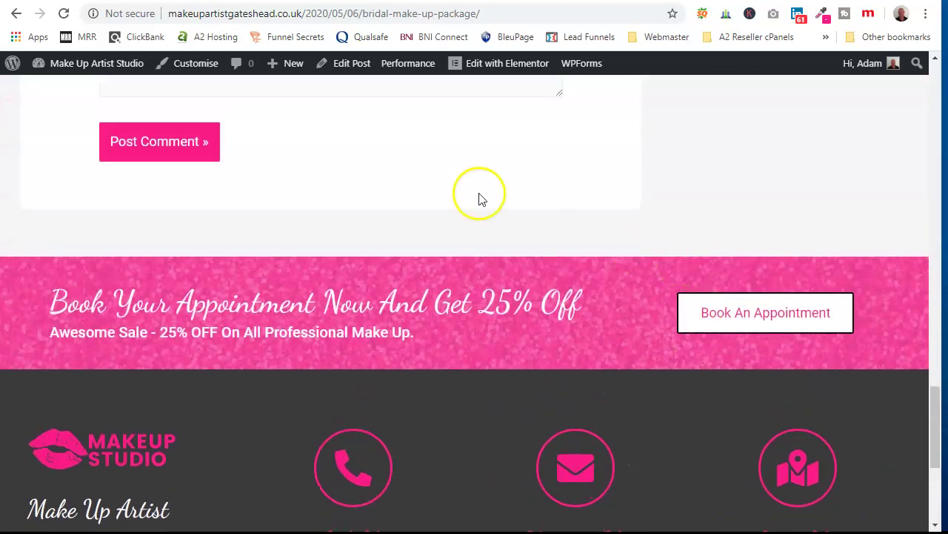
pyautogui.scroll(20, 479, 198)
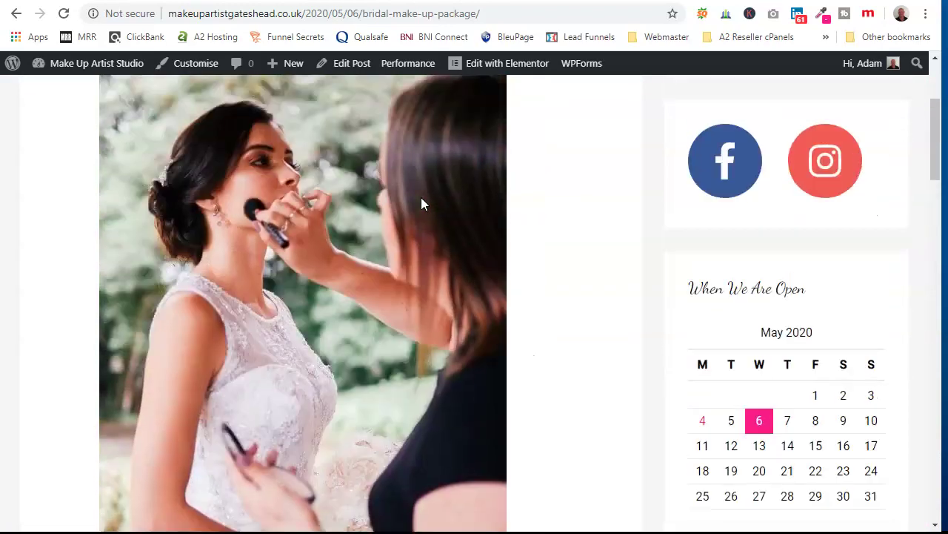
pyautogui.scroll(5, 421, 203)
# Step: Check the banner above the footer on the About and Bridal Make Up Offer pages
pyautogui.click(493, 110)
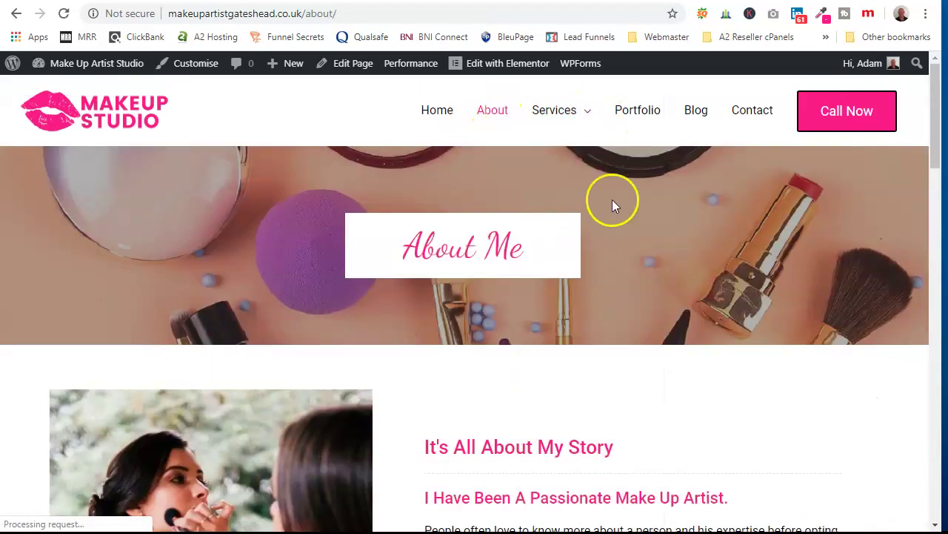
pyautogui.scroll(-10, 817, 229)
pyautogui.scroll(-10, 820, 230)
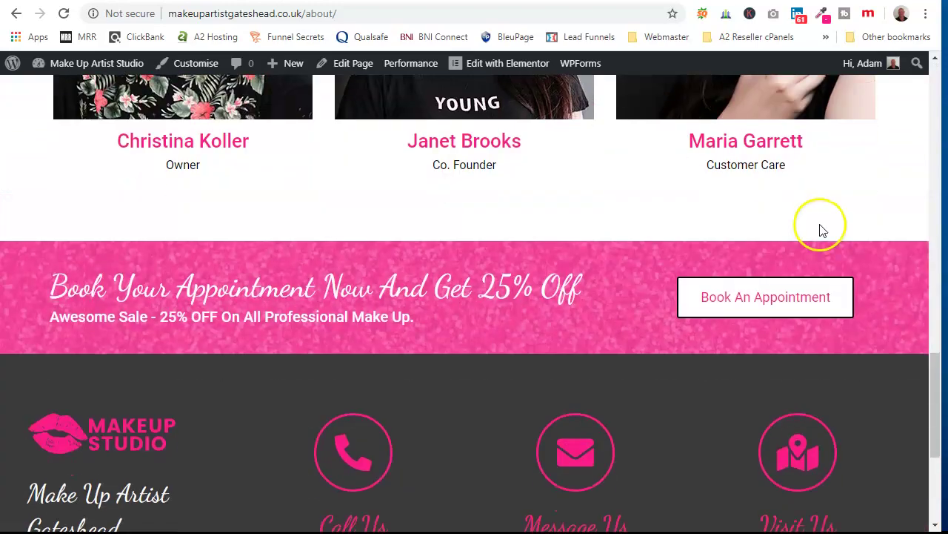
pyautogui.scroll(2, 445, 197)
pyautogui.scroll(1, 461, 200)
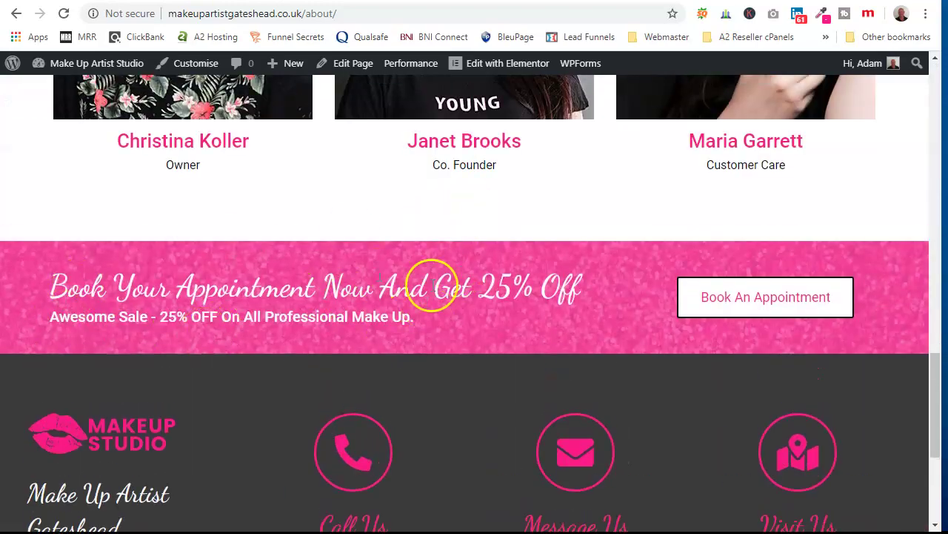
pyautogui.scroll(18, 493, 263)
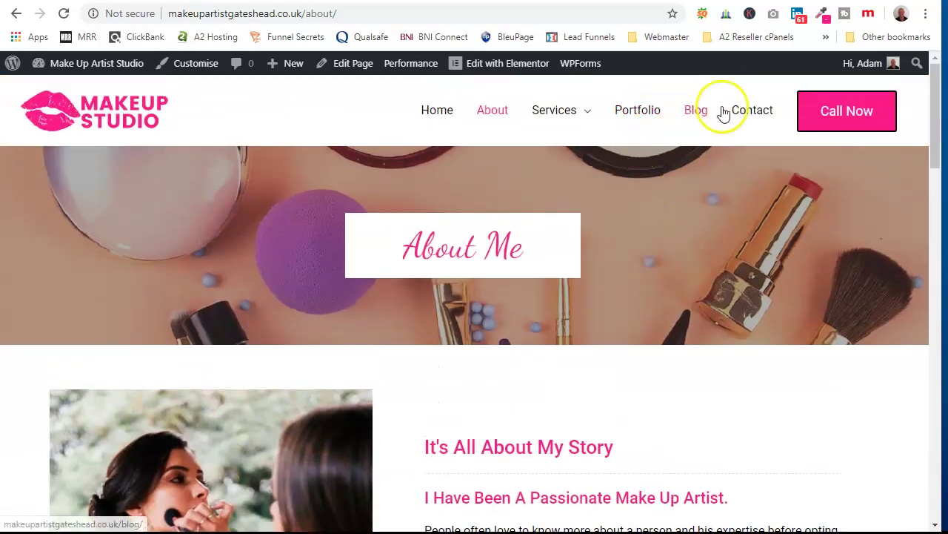
pyautogui.moveTo(575, 119)
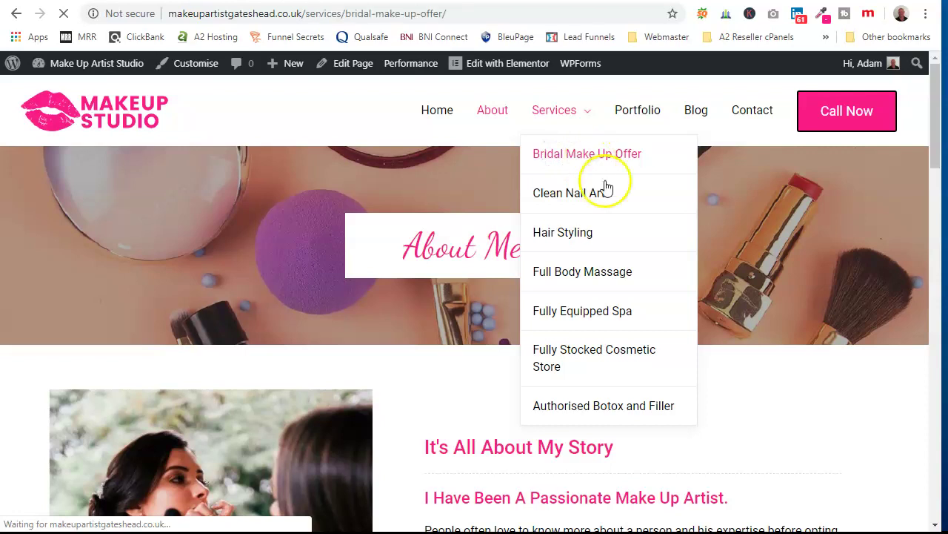
pyautogui.scroll(-10, 684, 345)
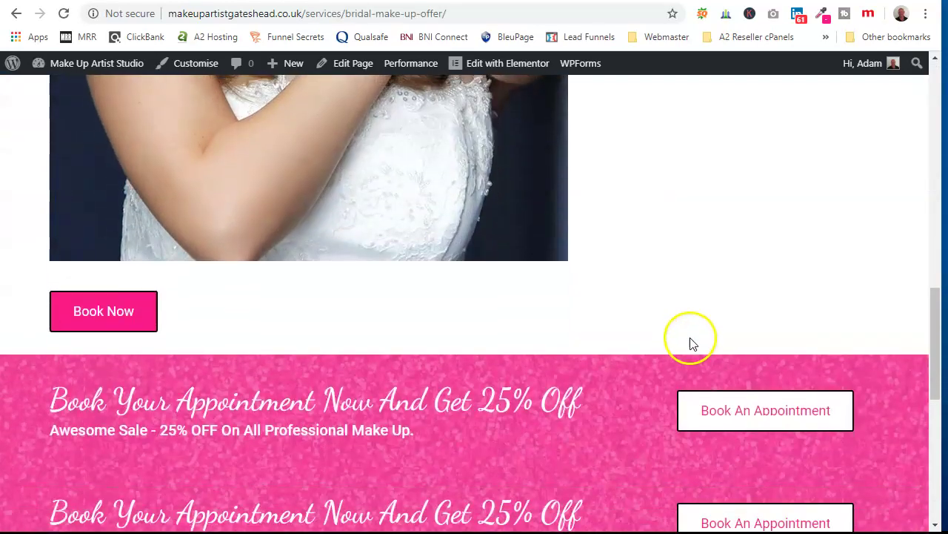
pyautogui.scroll(-3, 689, 343)
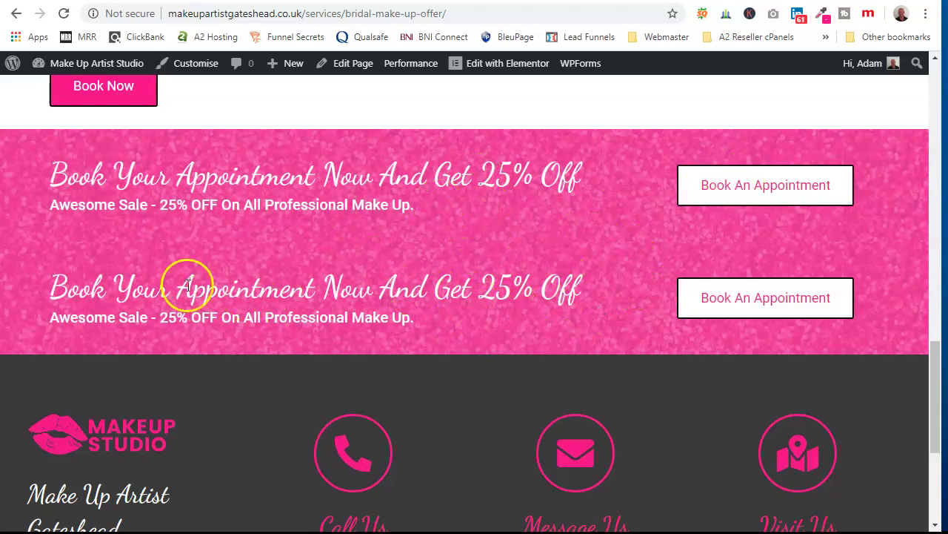
pyautogui.click(18, 12)
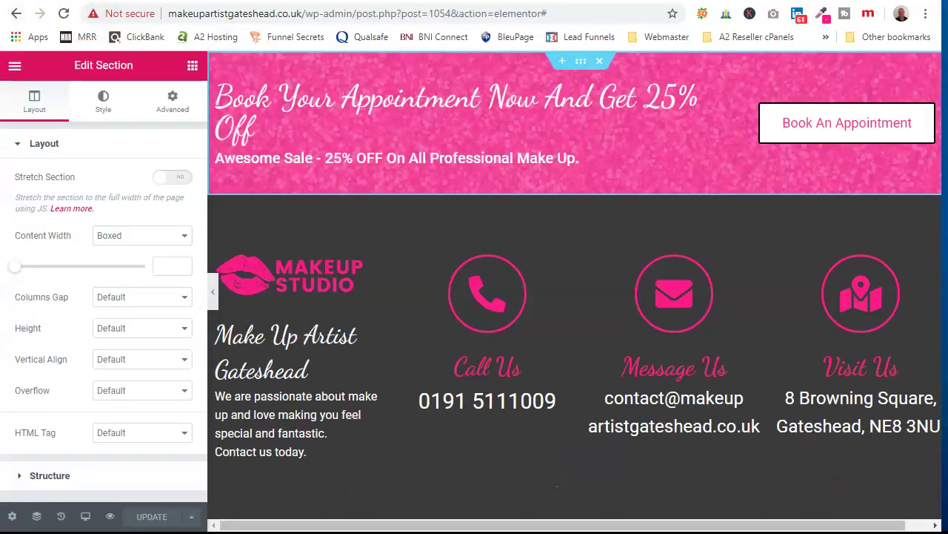
# Step: Delete the pink 'Book Your Appointment Now And Get 25% Off' banner section
pyautogui.click(600, 63)
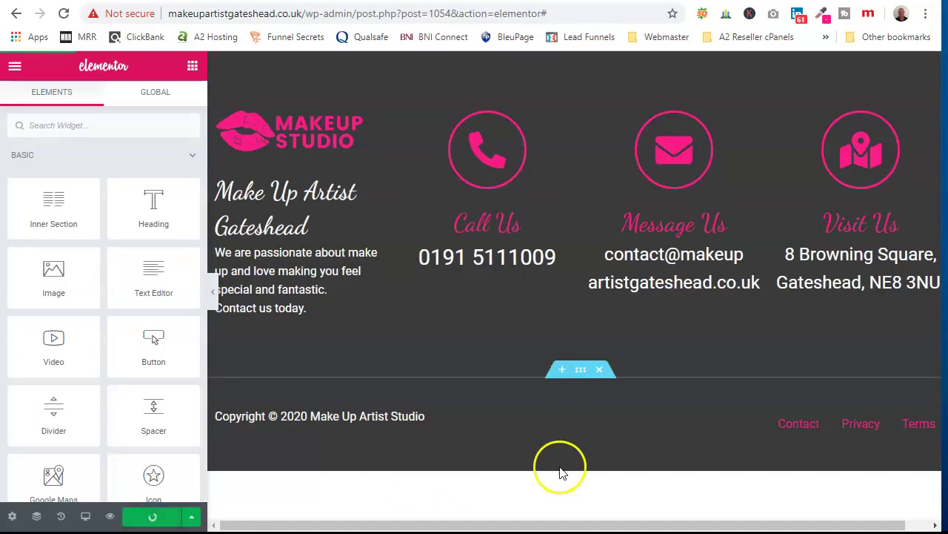